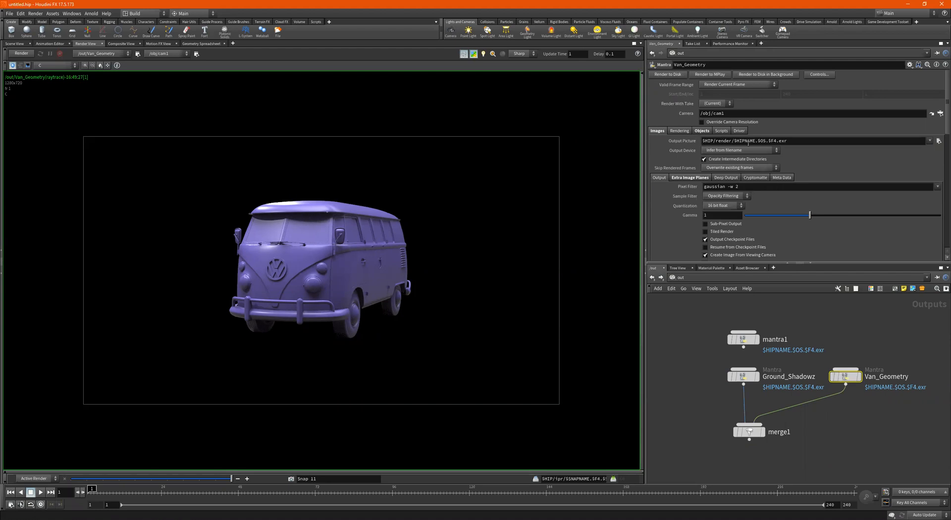
- Check merge1's render controls, then switch to the empty comp1 composite view
left_click_drag(873, 343, 834, 403)
left_click_drag(686, 365, 793, 399)
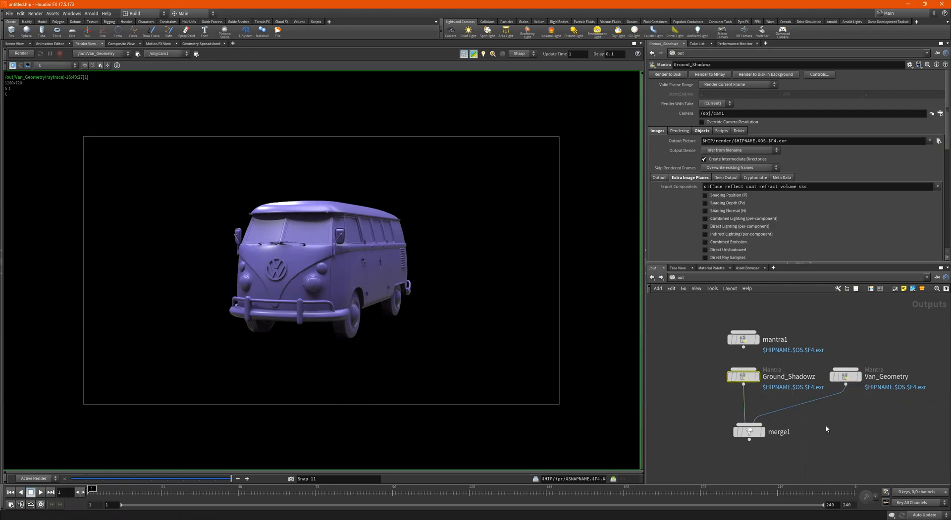
left_click_drag(838, 425, 721, 448)
left_click(700, 77)
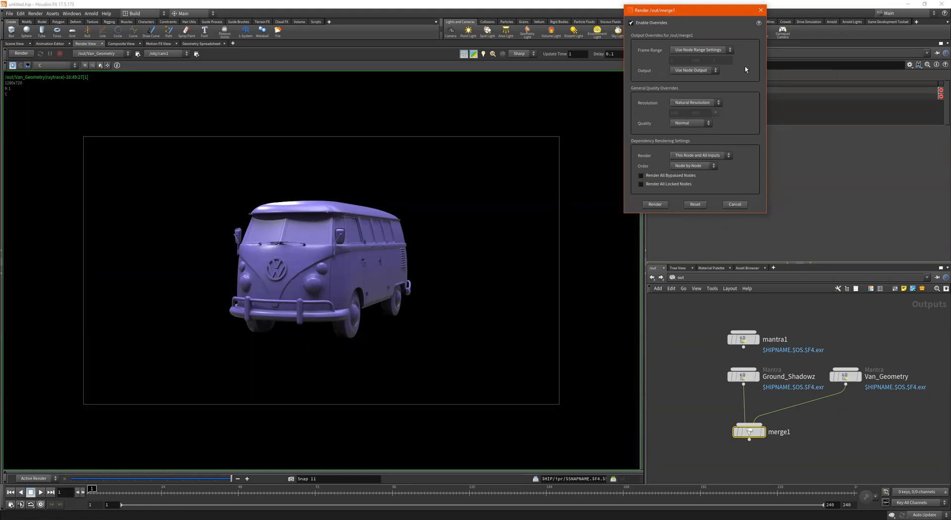
left_click(761, 10)
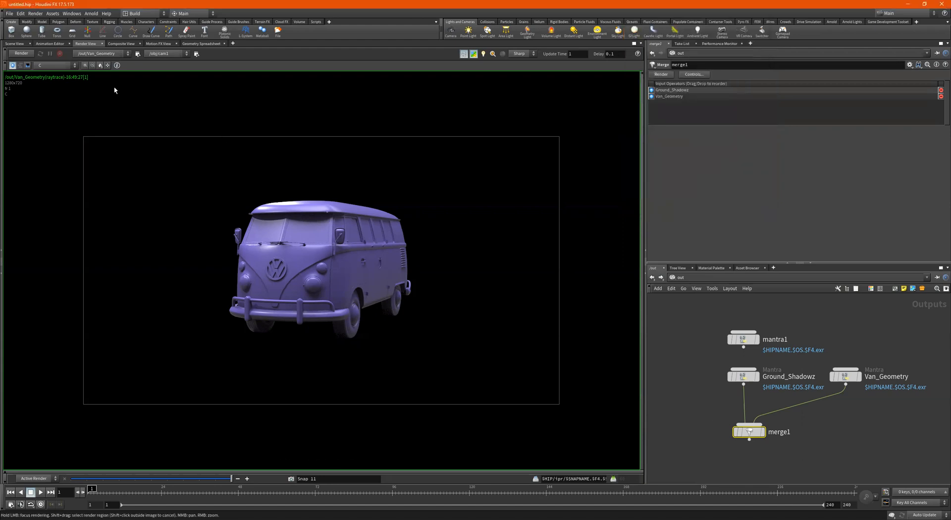
left_click(117, 45)
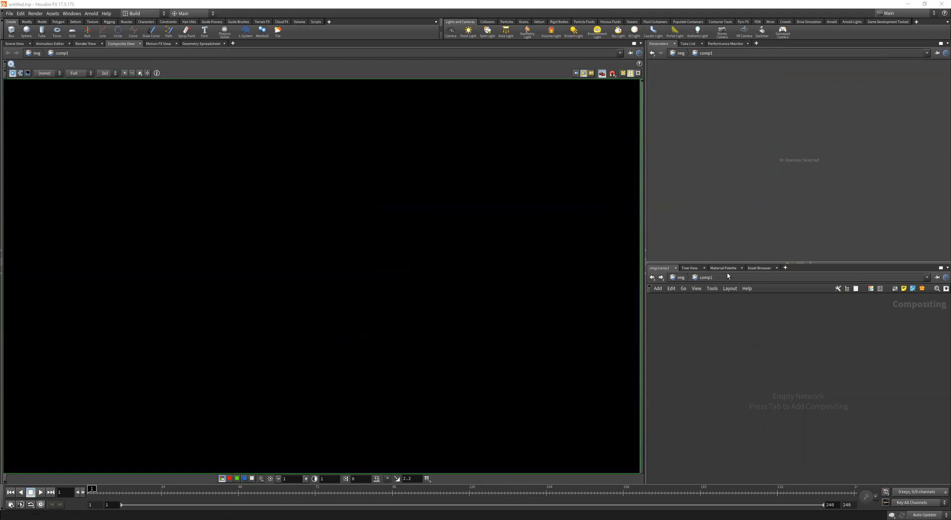
left_click(652, 277)
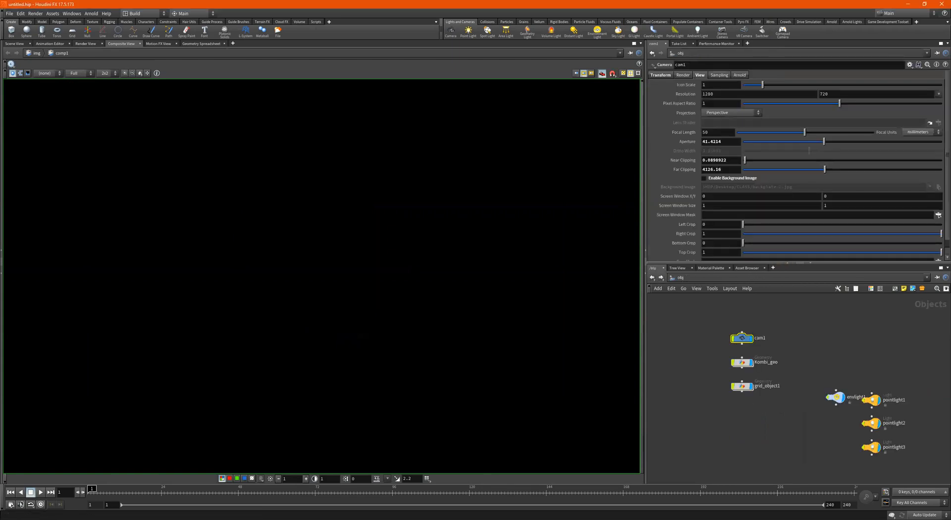
left_click(698, 278)
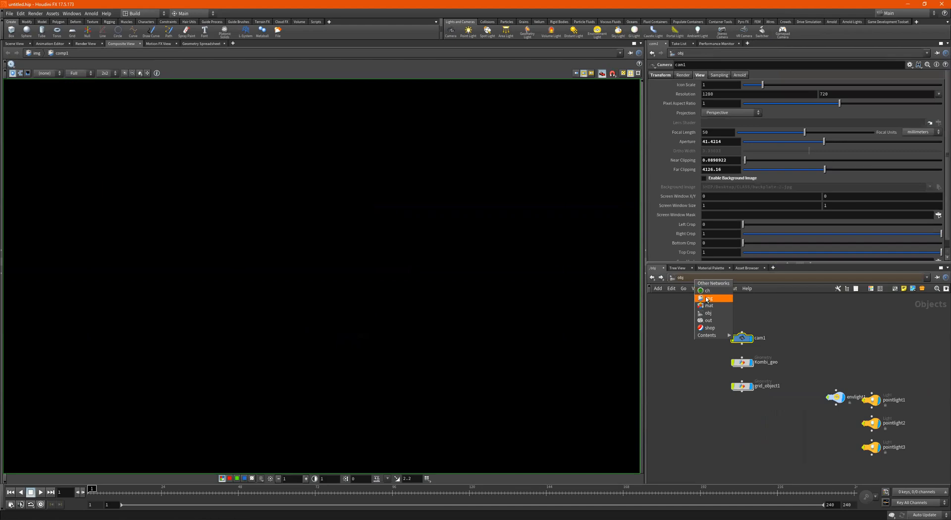
left_click(703, 298)
left_click_drag(793, 389, 753, 354)
mouse_move(750, 351)
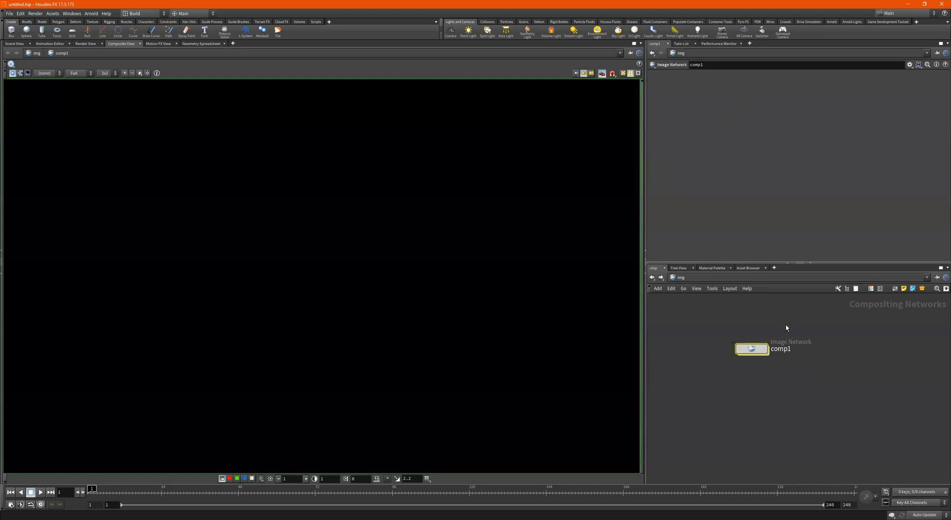
double_click(758, 349)
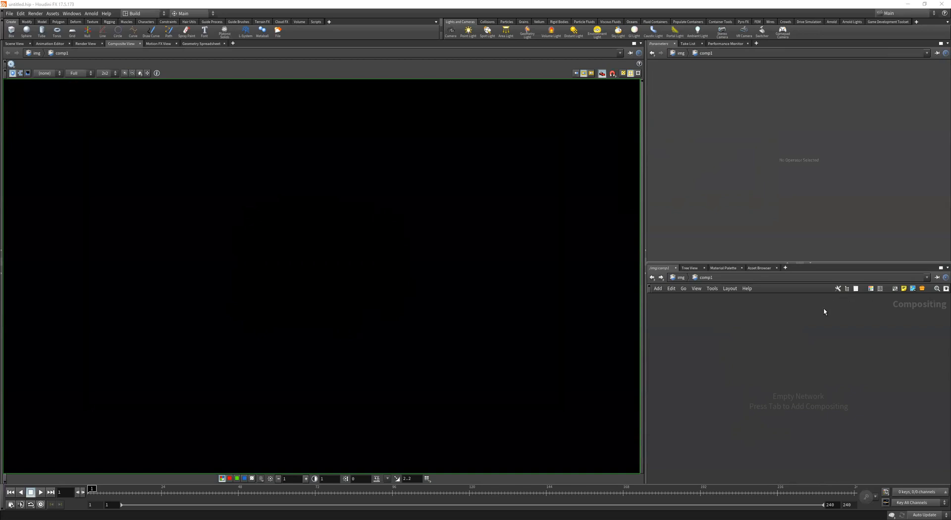
- Add a File image node to the comp1 network
right_click(728, 356)
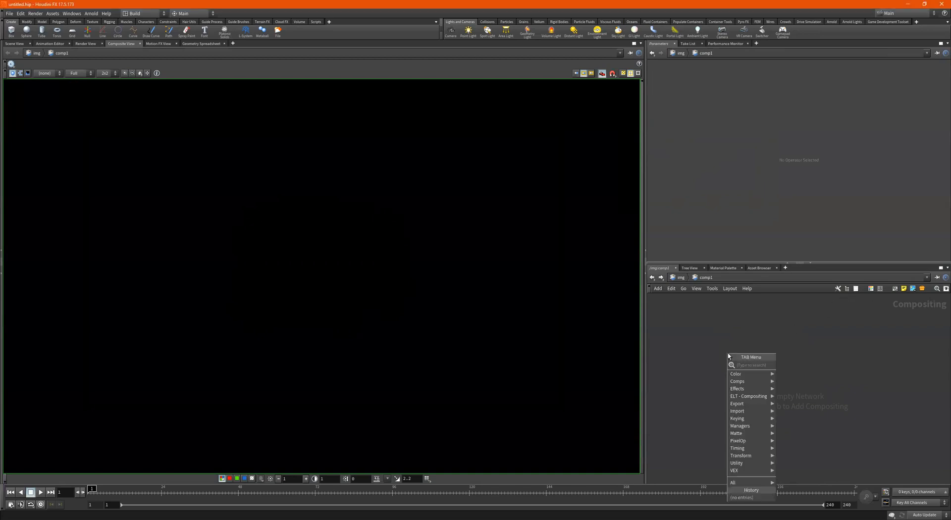
type("file")
key("Return")
left_click(728, 355)
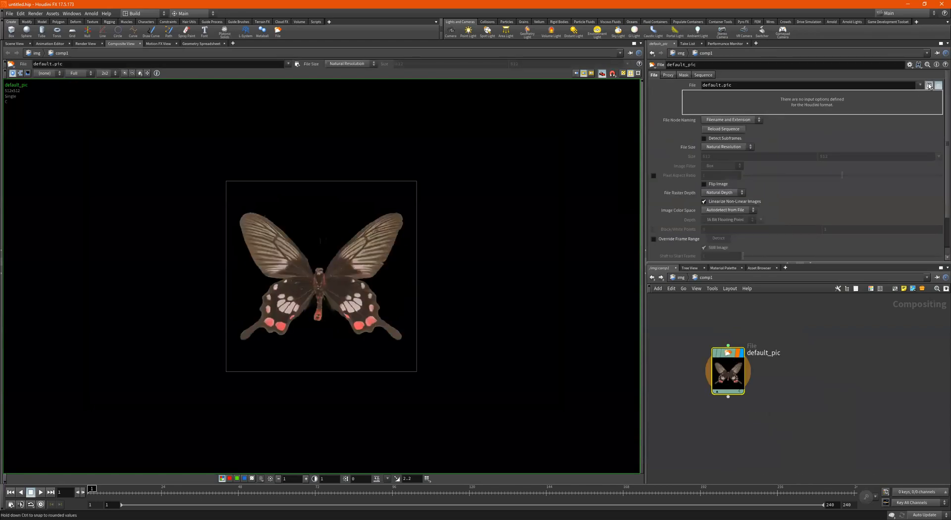
- Load untitled.Van_Geometry.0001.exr from $HIP/render/ into the File node
left_click(929, 86)
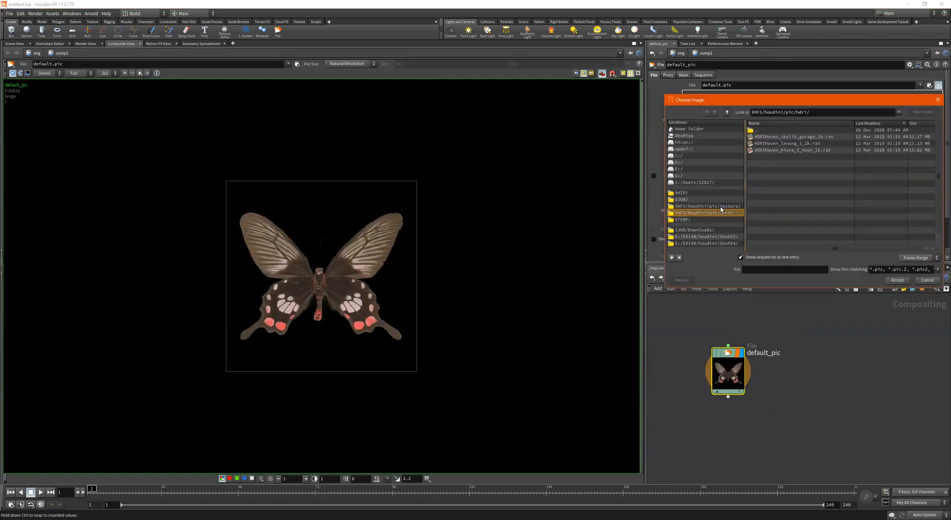
left_click(695, 194)
scroll(787, 206, "down", 4)
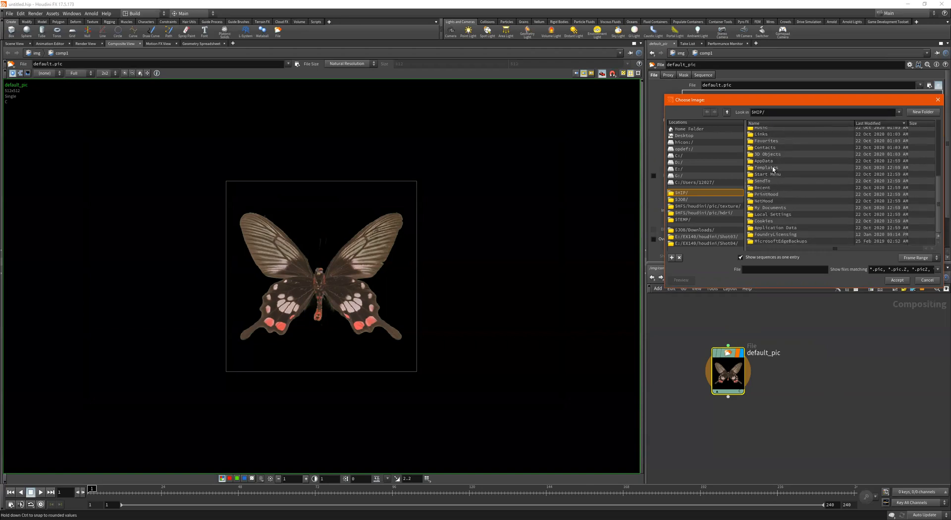
scroll(782, 207, "up", 6)
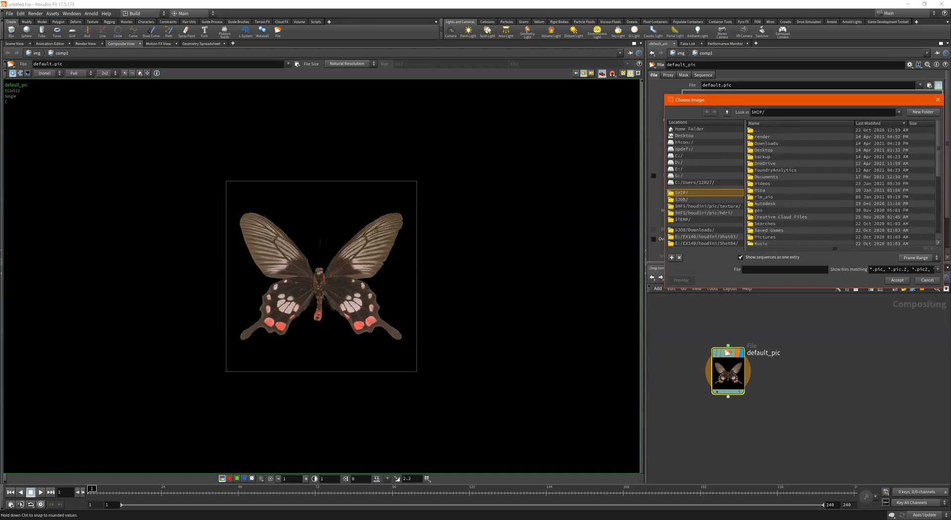
double_click(769, 139)
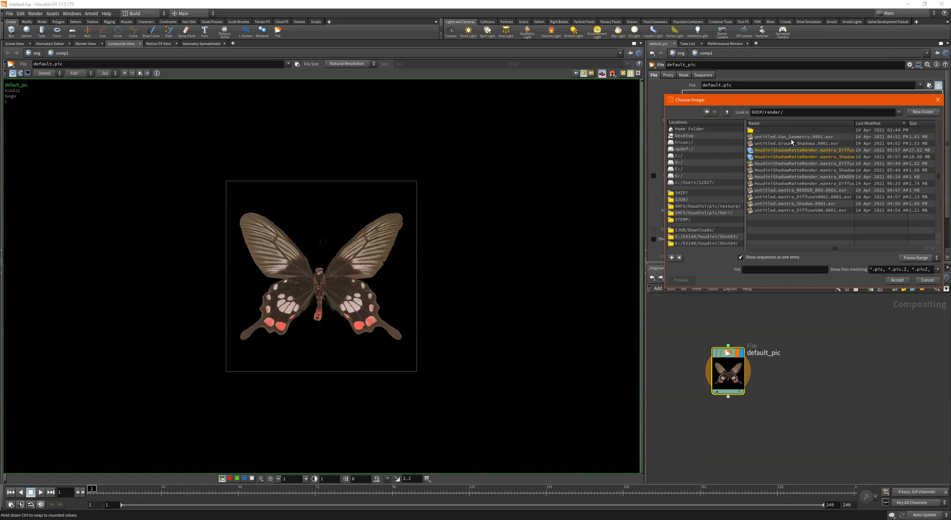
left_click(791, 138)
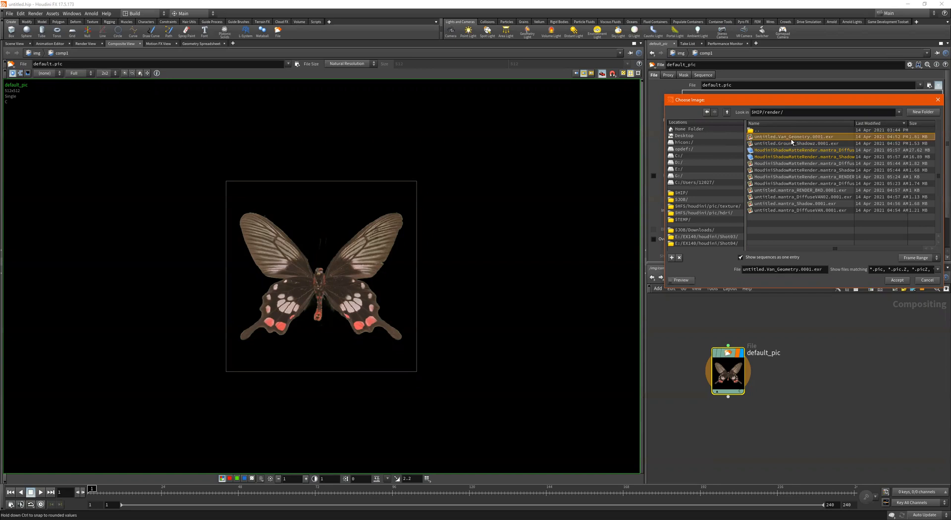
double_click(791, 138)
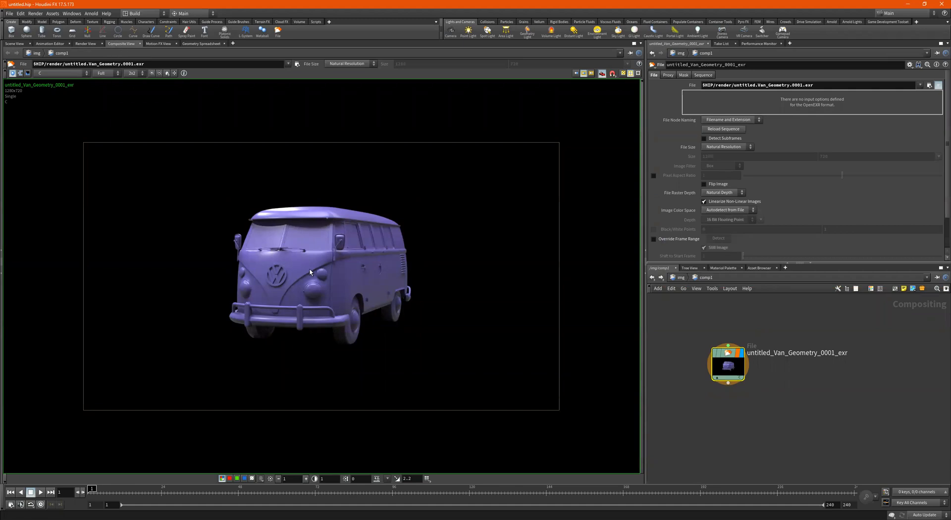
- Duplicate the File node and load untitled.Ground_Shadowz.0001.exr into the copy
scroll(792, 378, "down", 1)
middle_click_drag(792, 378, 766, 365)
key("ctrl+c")
key("ctrl+v")
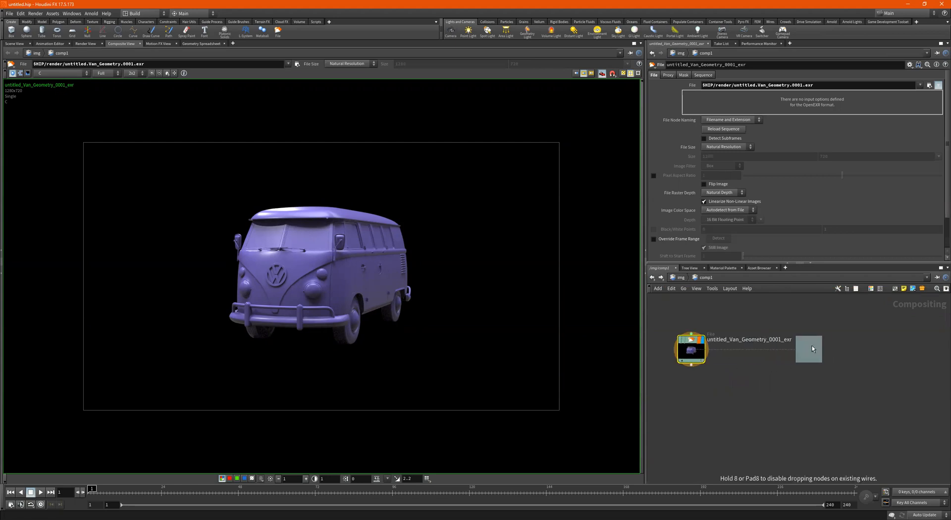
left_click(816, 345)
left_click_drag(816, 347, 824, 351)
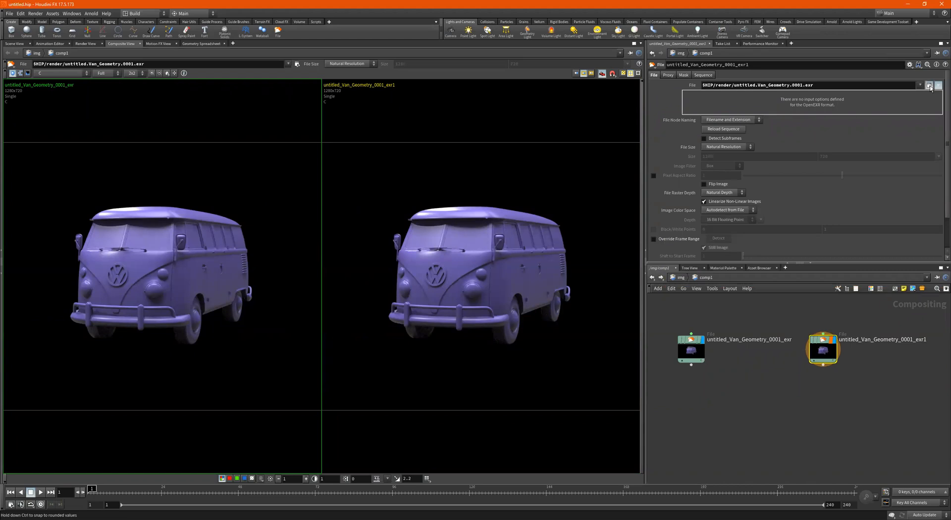
left_click(929, 85)
double_click(810, 143)
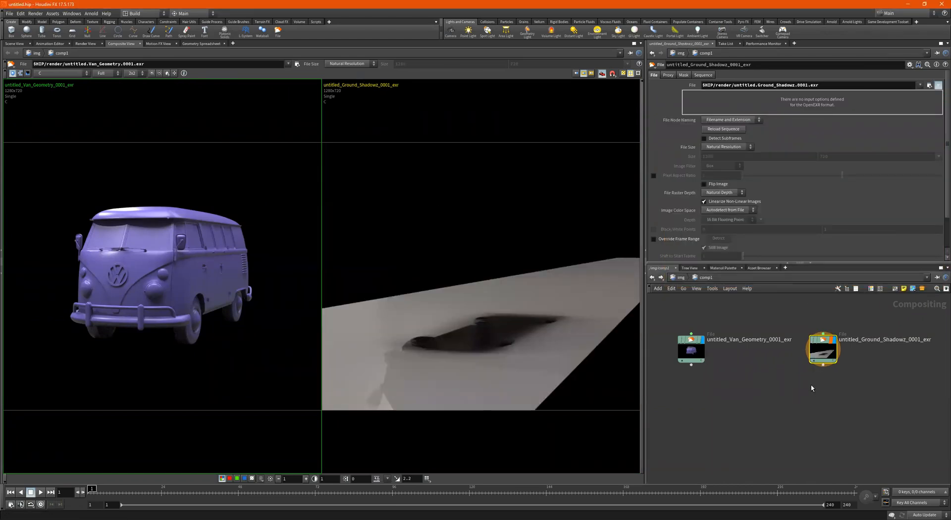
- Compare the van and Ground_Shadowz images by toggling the viewer's split layout
left_click(691, 349)
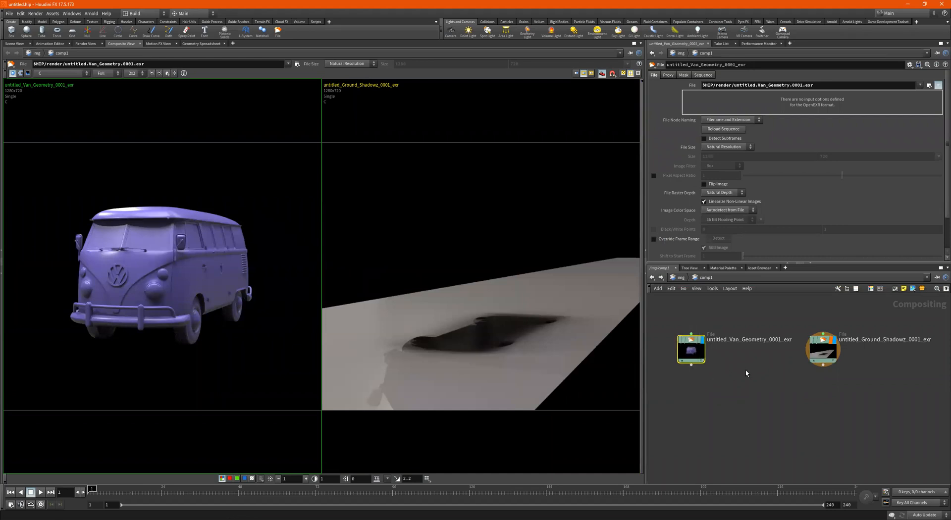
scroll(807, 347, "up", 3)
mouse_move(848, 343)
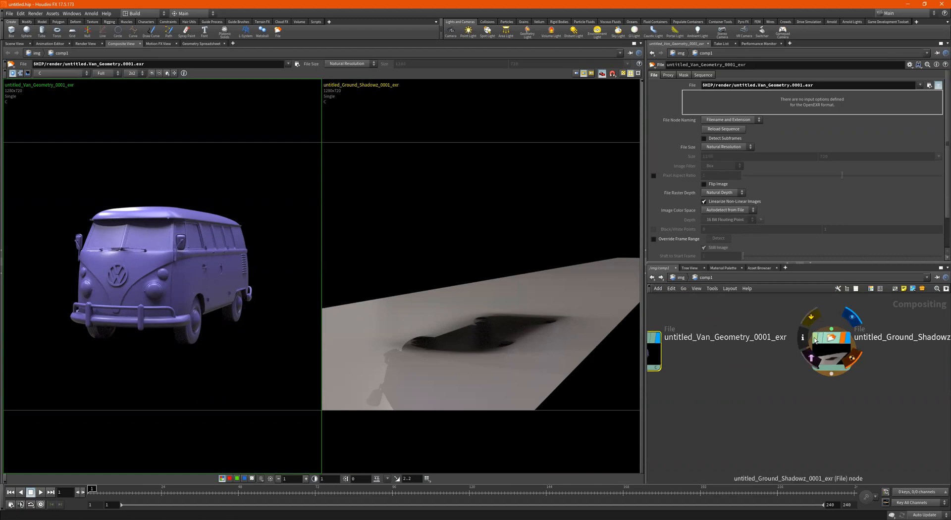
left_click(832, 342)
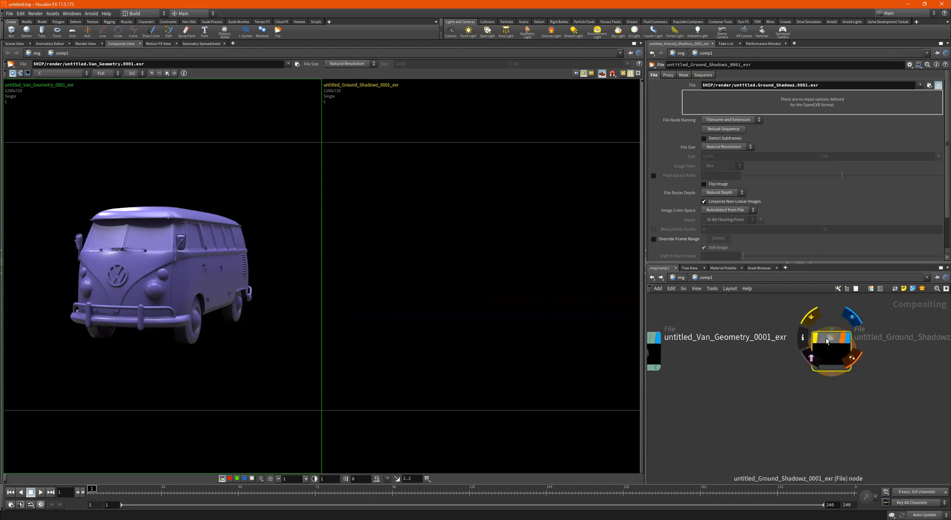
left_click(585, 74)
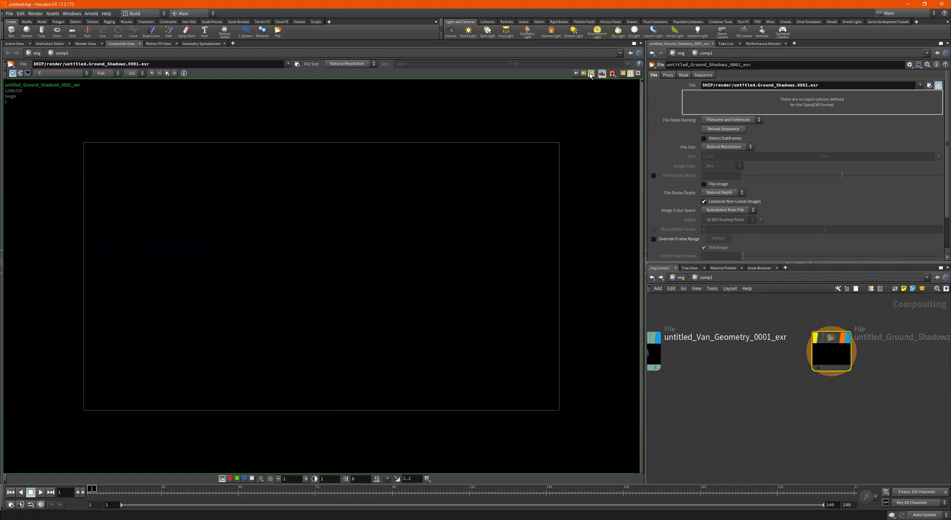
left_click(585, 74)
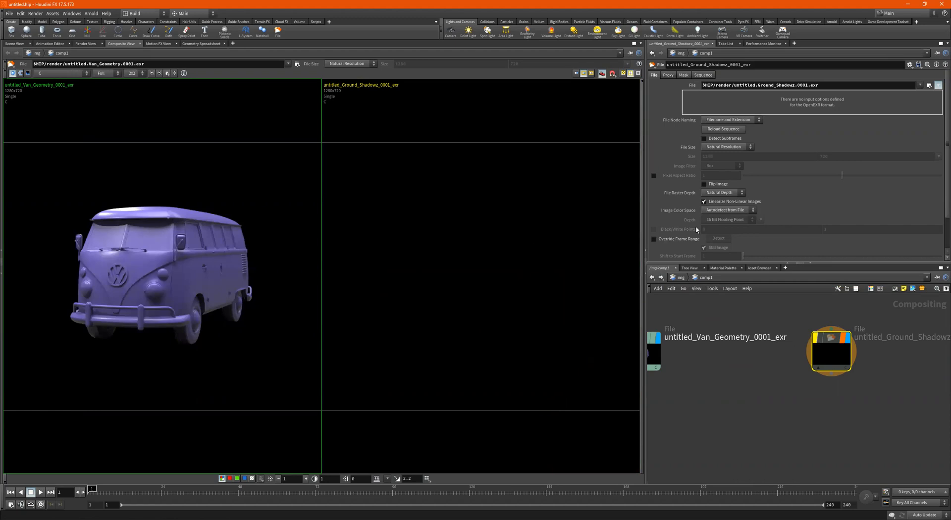
scroll(816, 339, "down", 2)
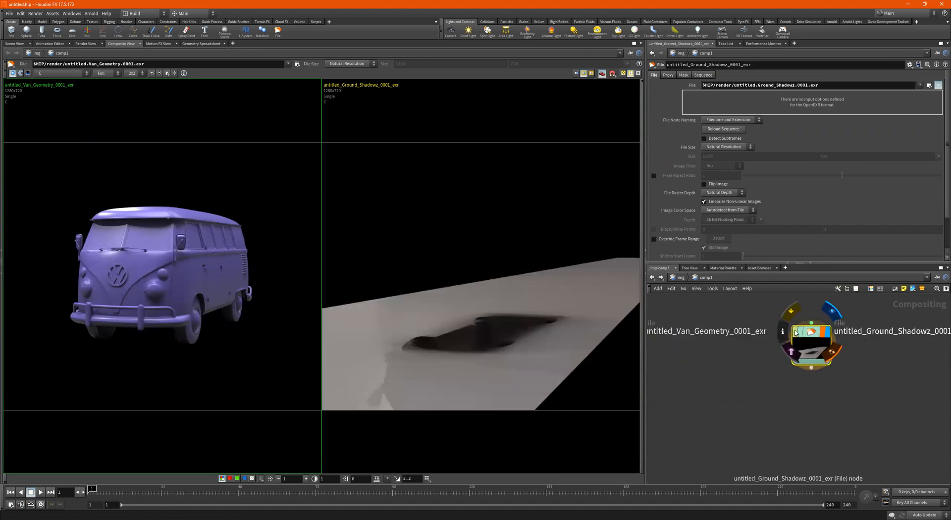
scroll(792, 336, "down", 2)
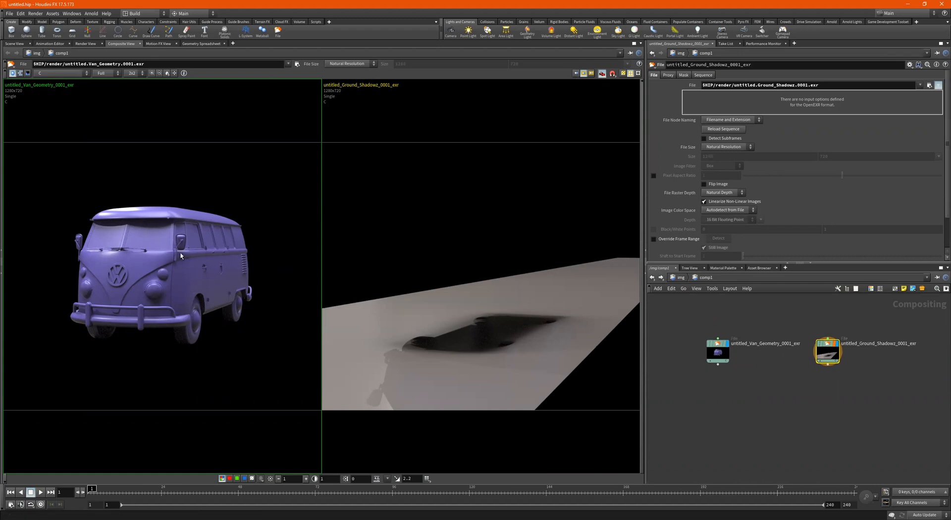
left_click(585, 73)
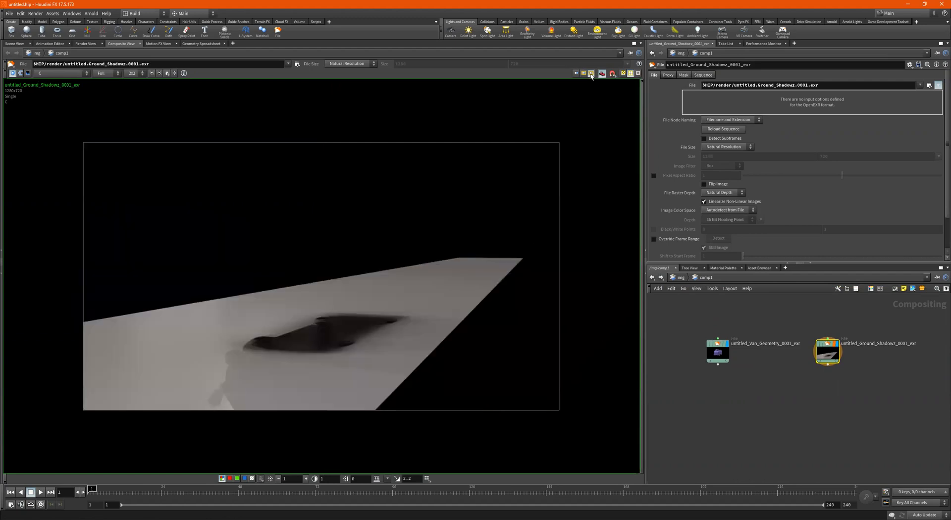
left_click_drag(708, 357, 696, 377)
left_click(718, 352)
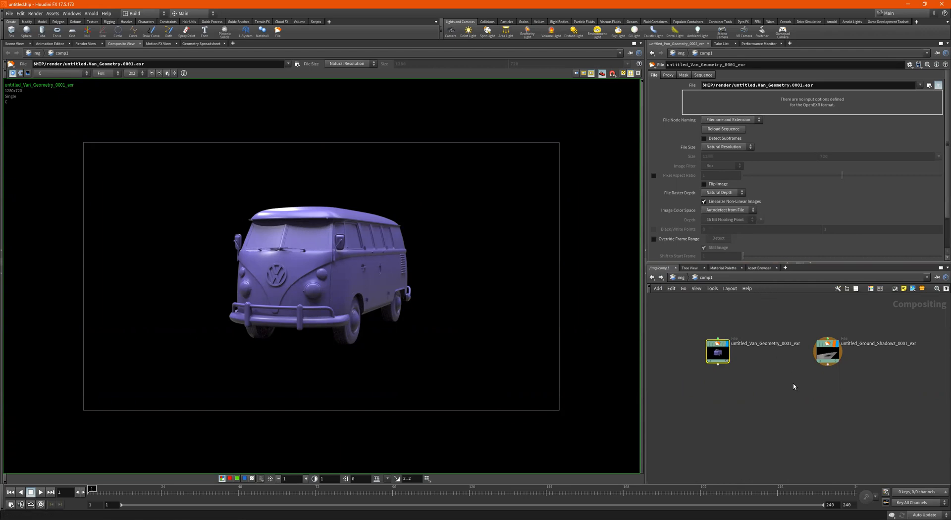
scroll(773, 384, "up", 3)
scroll(776, 352, "down", 3)
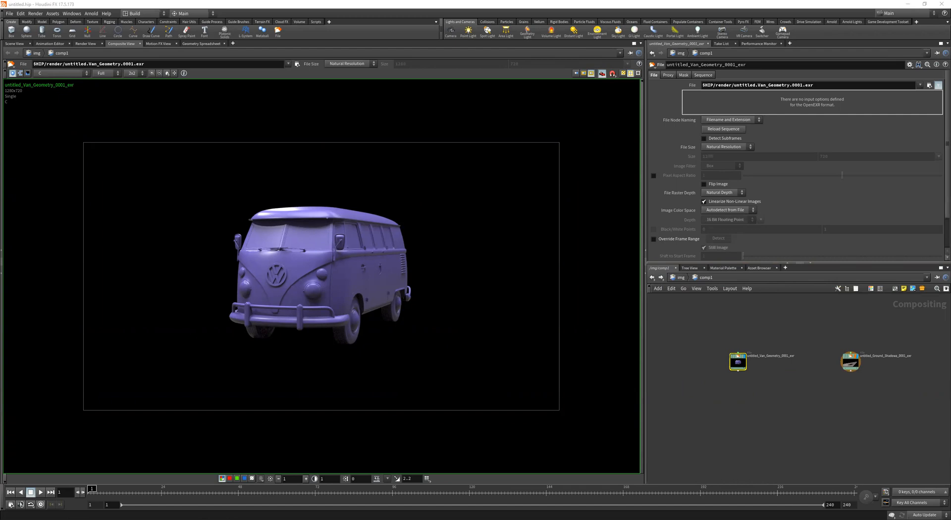
- Add an Over node (over1) to comp1, then delete it
right_click(781, 413)
type("ov")
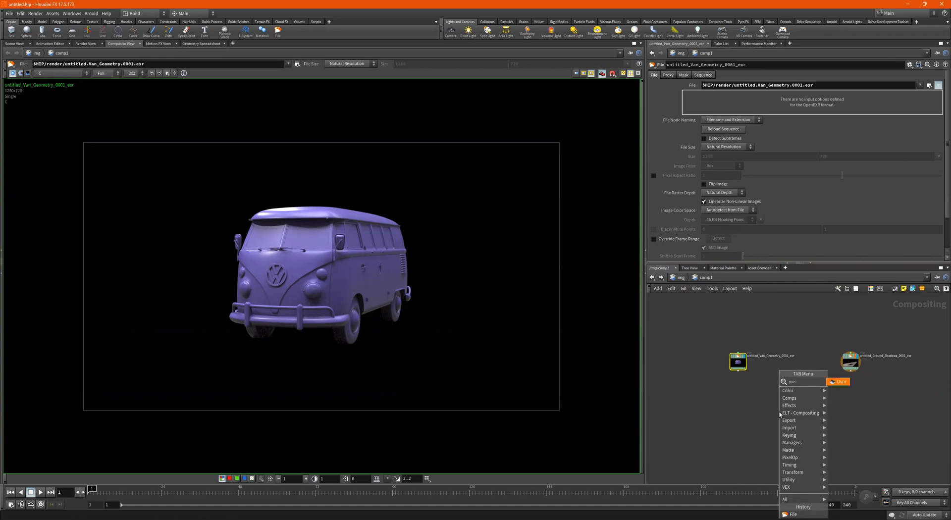
type("er")
key("Return")
left_click(780, 414)
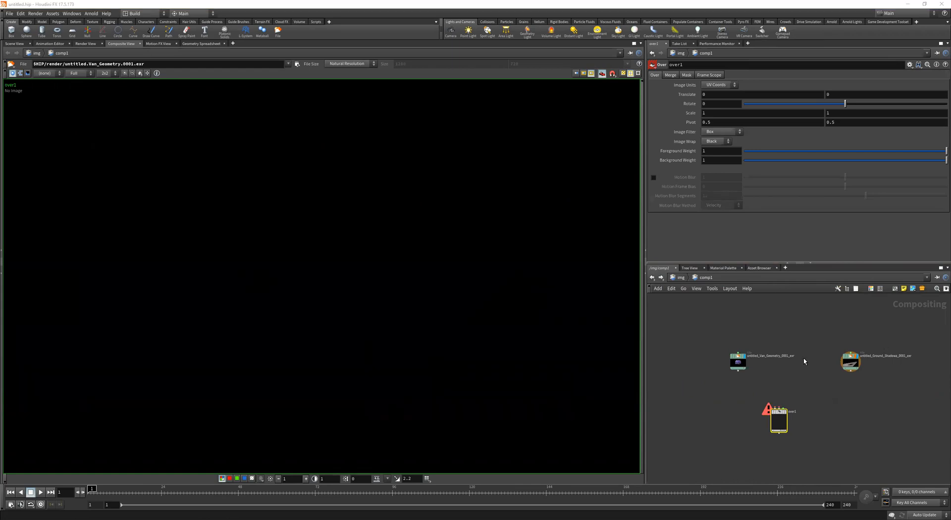
left_click(778, 420)
key("Delete")
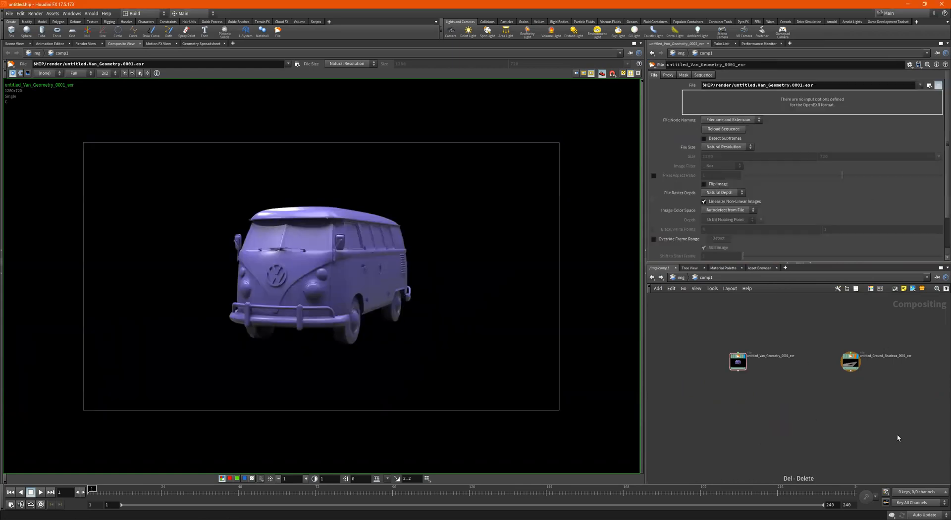
- Create channelcopy1 beneath the van File node, then go up to the image network level
scroll(770, 371, "up", 5)
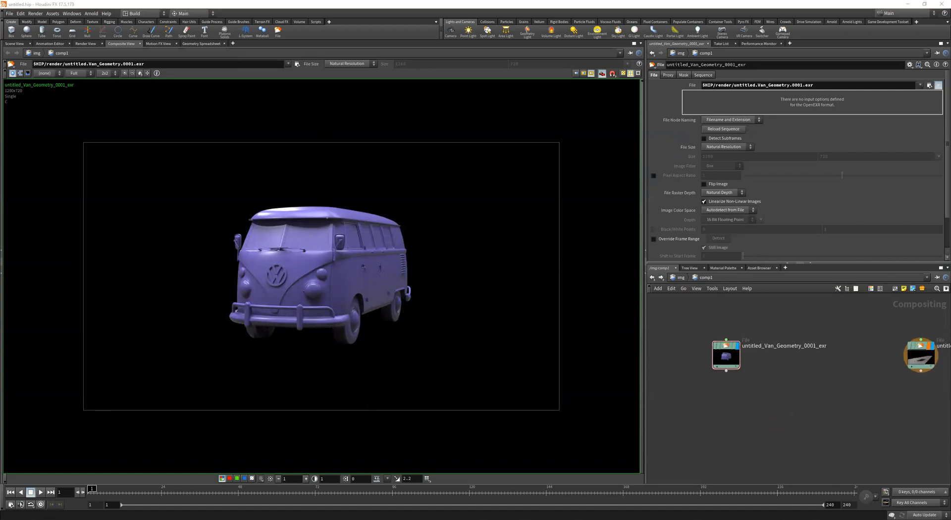
left_click(531, 376)
key("Tab")
mouse_move(756, 399)
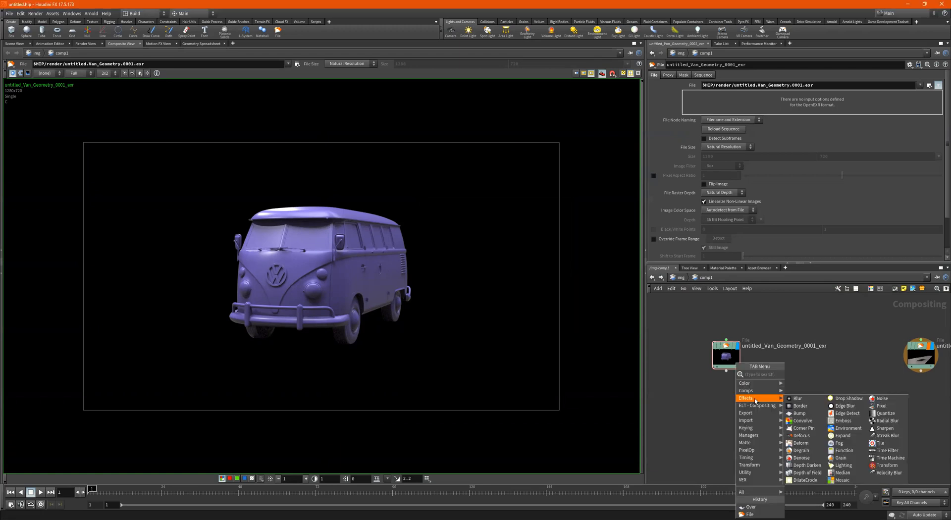
type("cha")
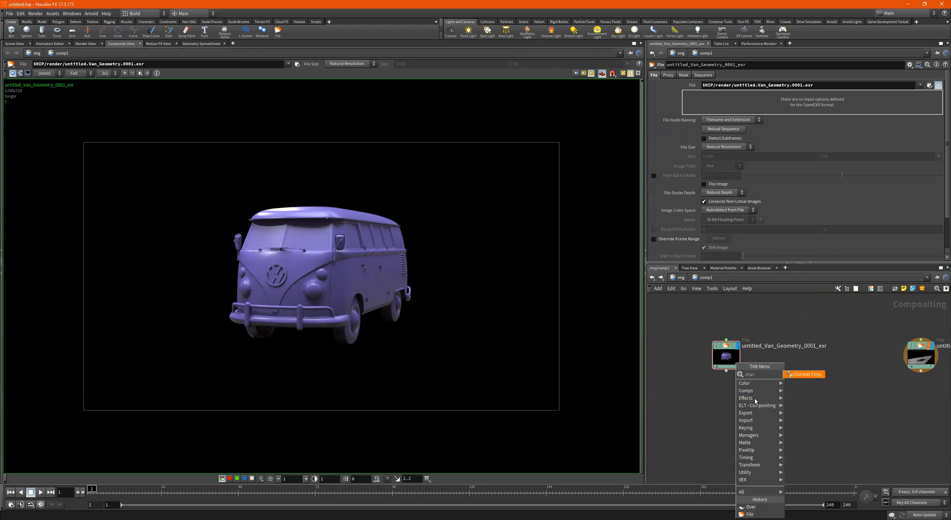
type("n")
key("Return")
left_click(755, 401)
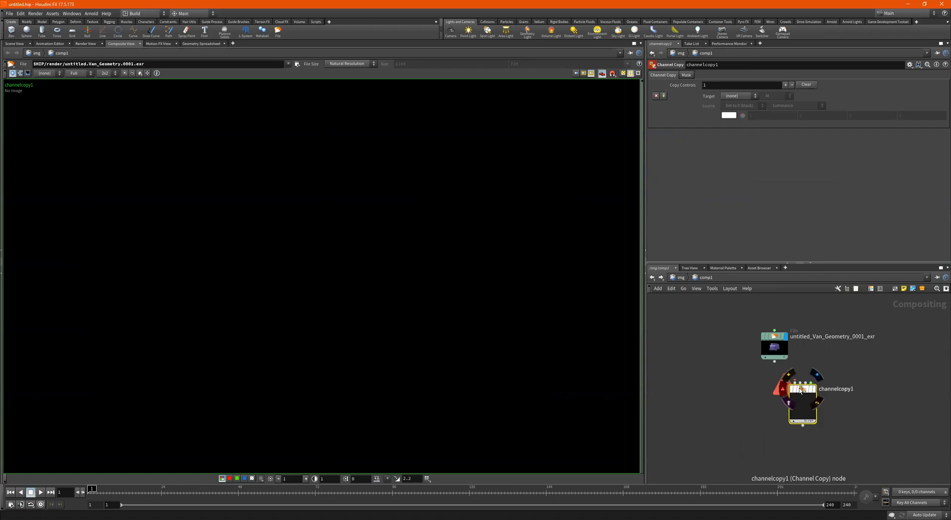
left_click_drag(796, 388, 747, 387)
scroll(776, 344, "up", 3)
scroll(812, 354, "down", 2)
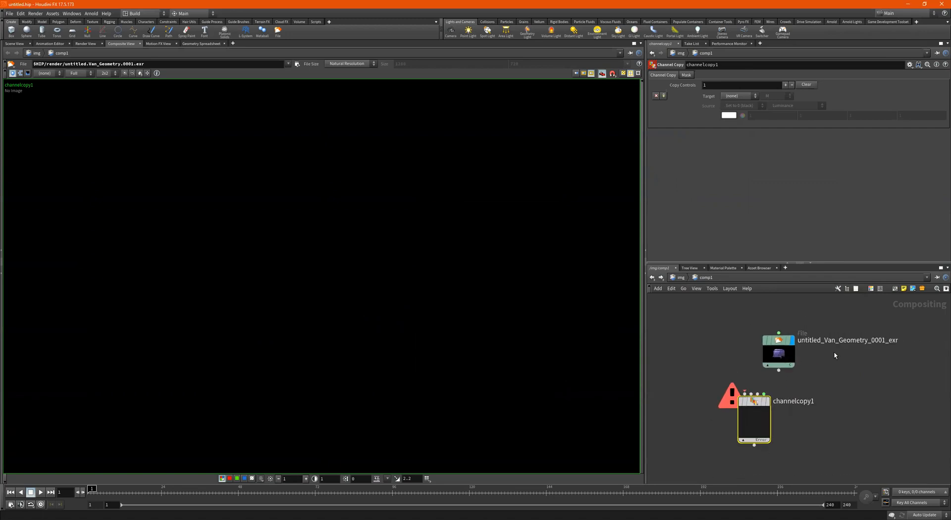
left_click(778, 352)
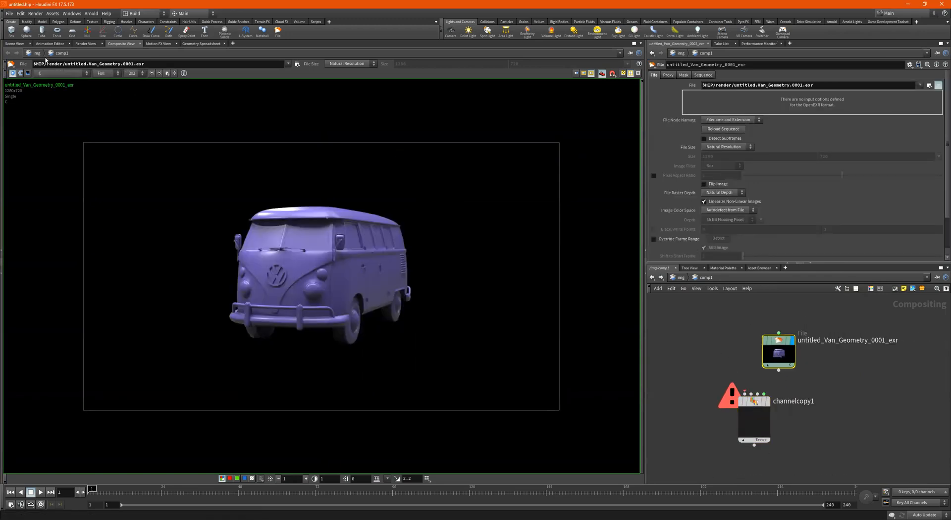
left_click(680, 278)
left_click(679, 278)
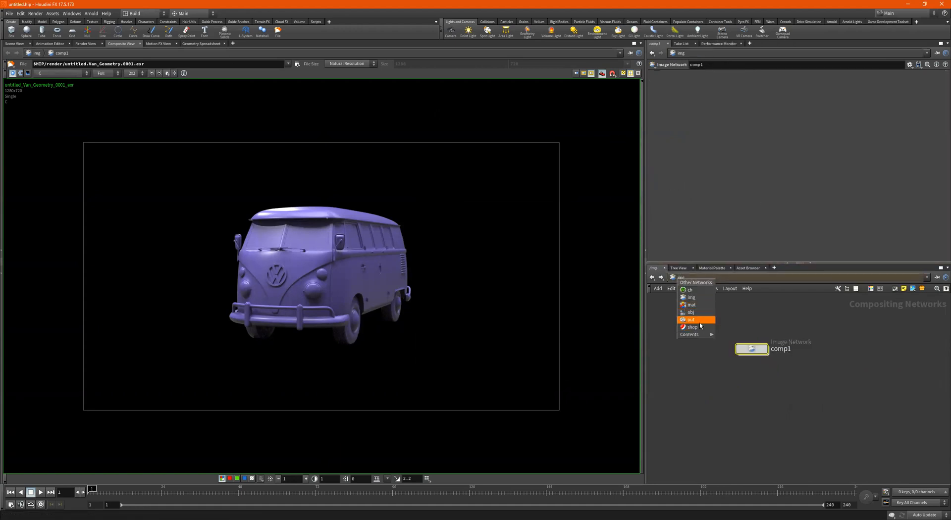
left_click(845, 377)
scroll(760, 215, "down", 10)
scroll(760, 214, "up", 10)
left_click(689, 178)
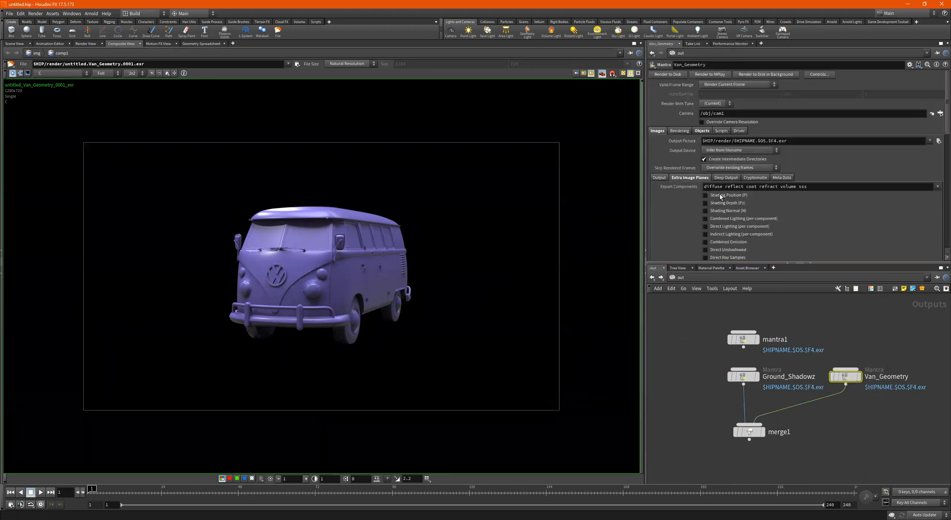
scroll(721, 196, "down", 3)
scroll(773, 173, "down", 10)
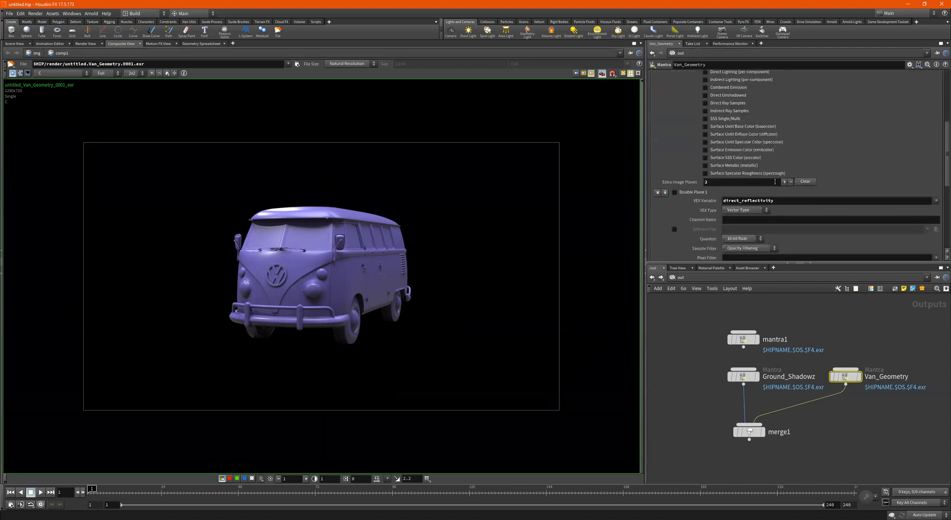
scroll(716, 186, "down", 6)
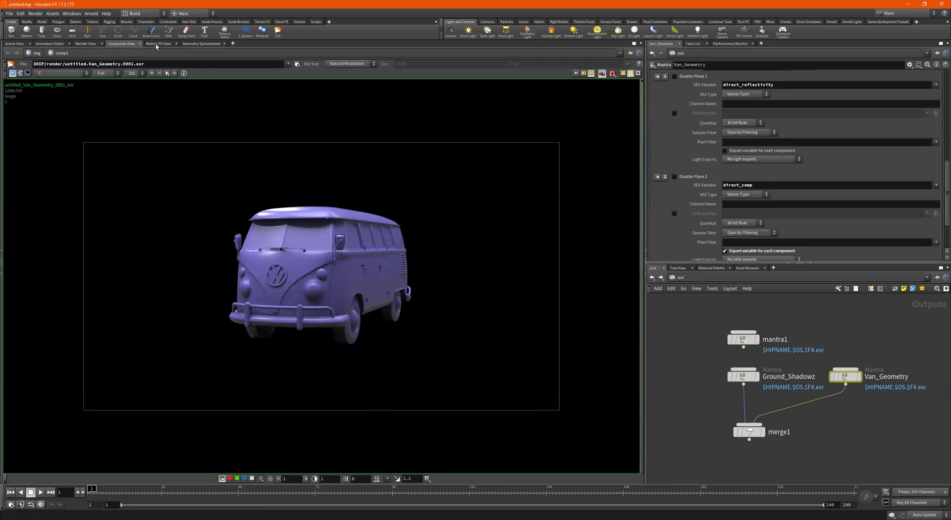
left_click(683, 288)
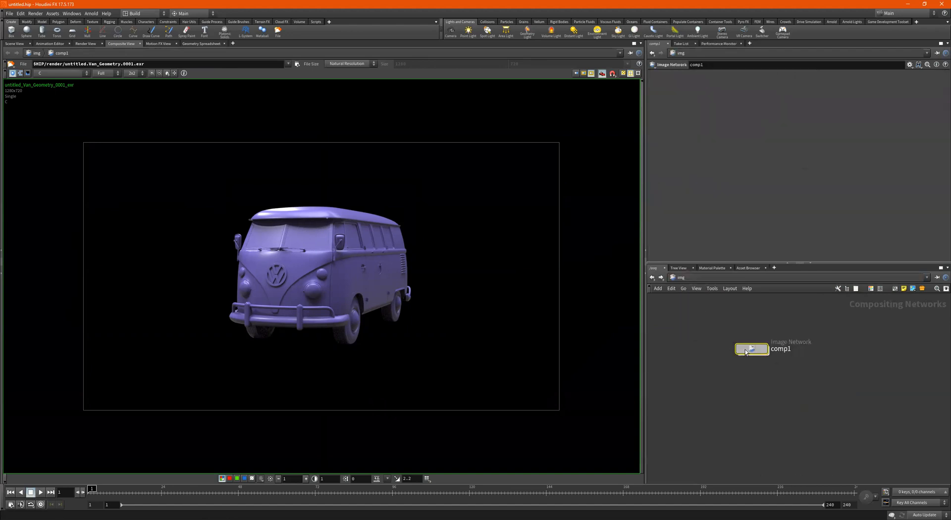
- Connect the van File node into channelcopy1's first input, stacking channelcopy1 below it
double_click(761, 353)
left_click_drag(783, 348, 702, 349)
left_click_drag(763, 392, 689, 365)
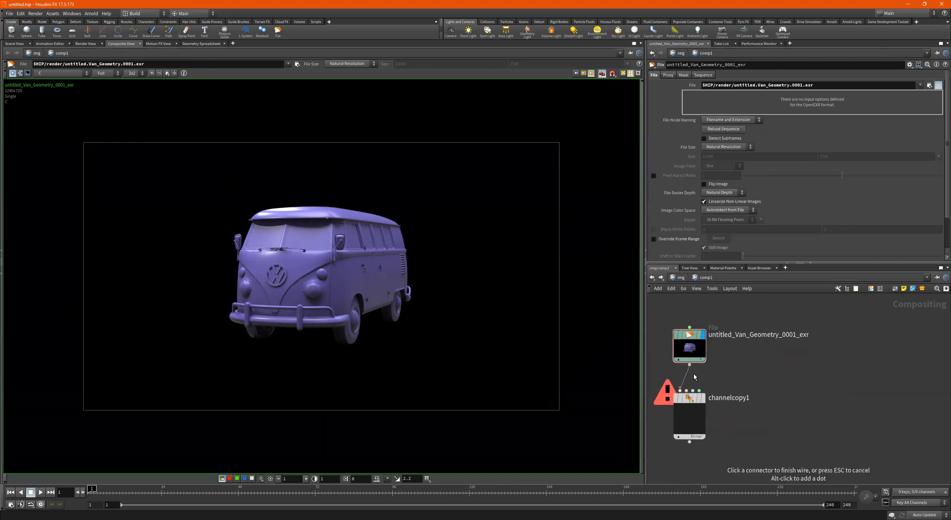
key("h")
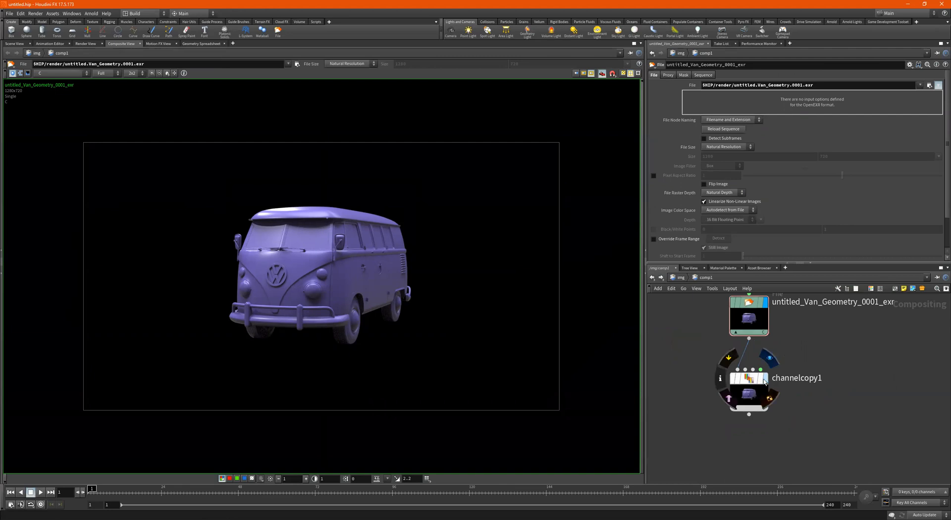
left_click_drag(759, 384, 719, 383)
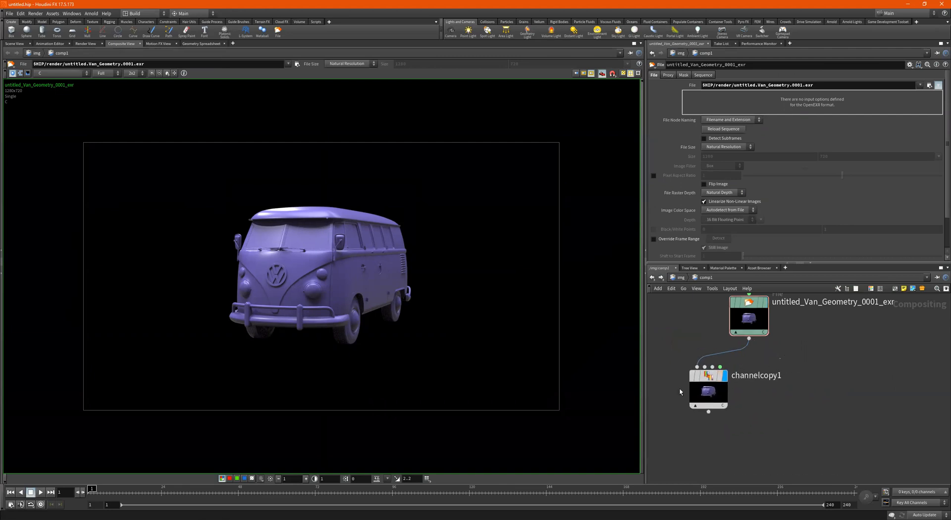
- Set channelcopy1's Target to C and Source to Input 1 : direct_comp_diffuse
left_click(693, 405)
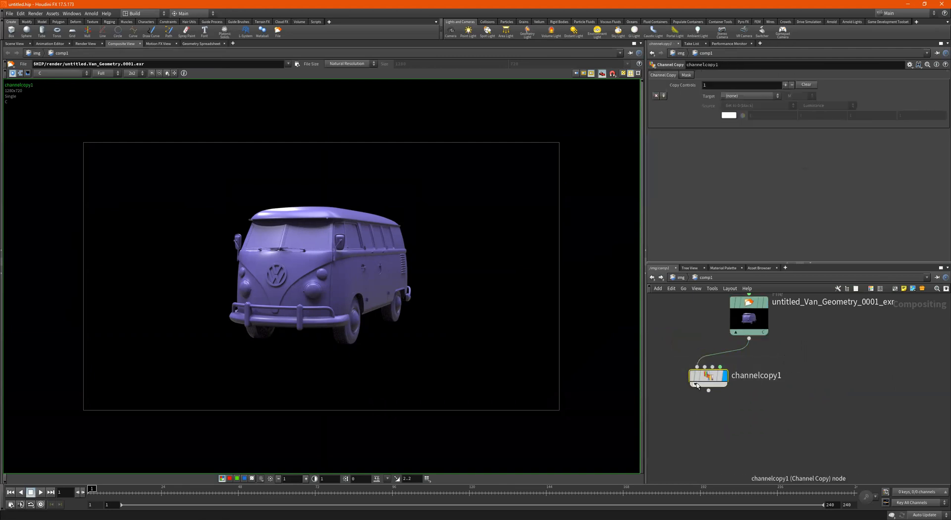
scroll(747, 307, "up", 2)
mouse_move(790, 340)
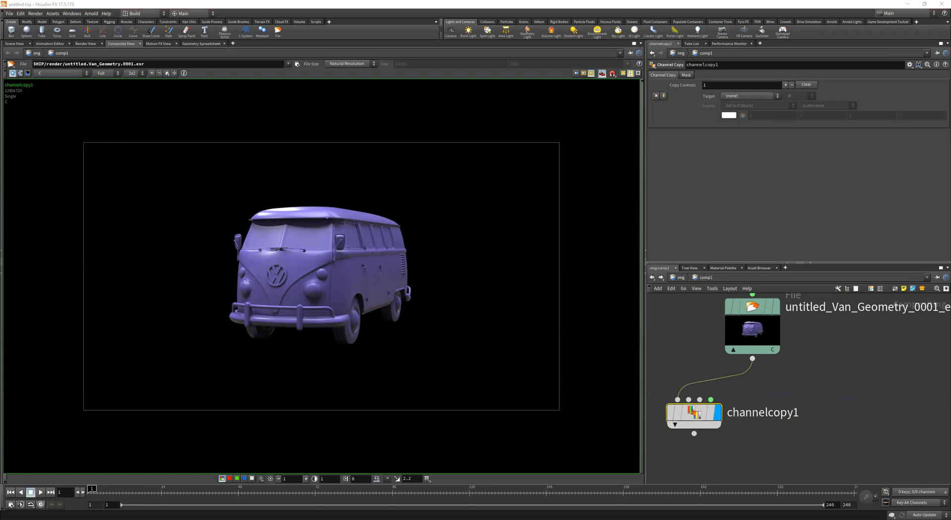
left_click(735, 97)
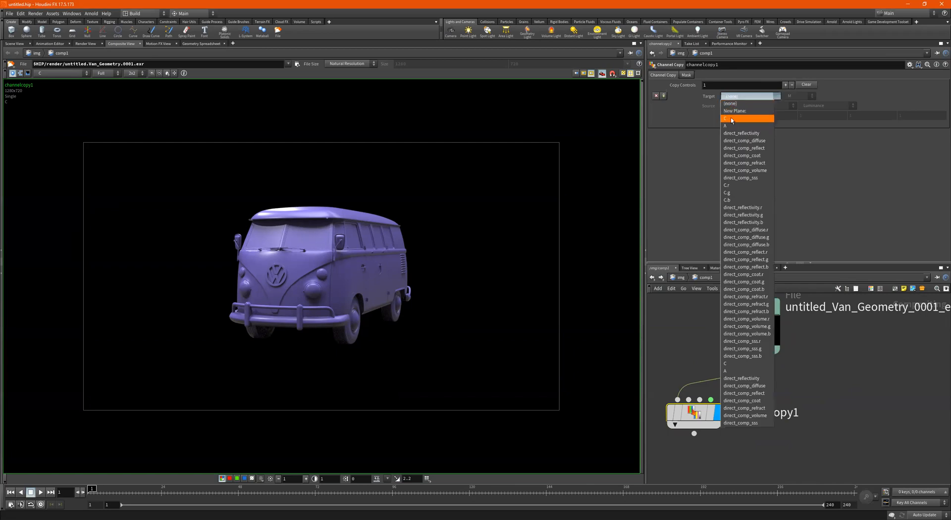
left_click(732, 118)
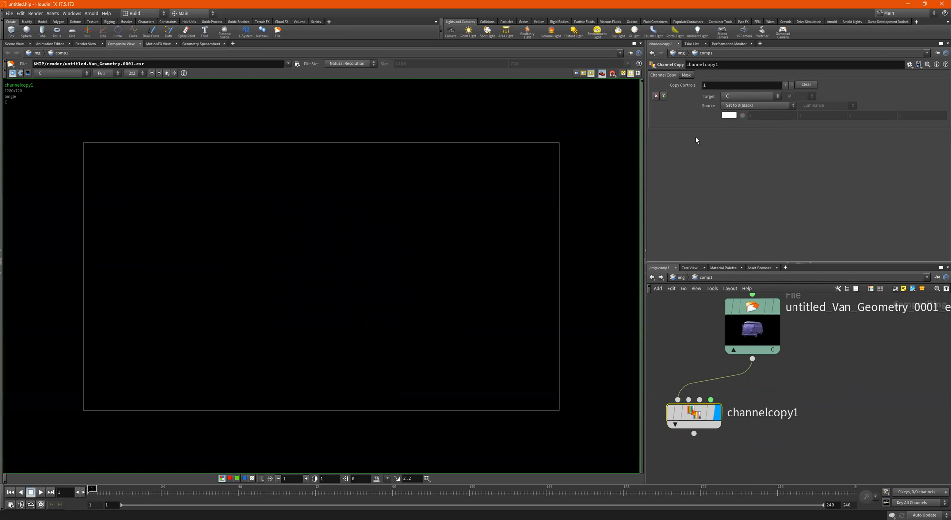
left_click(766, 105)
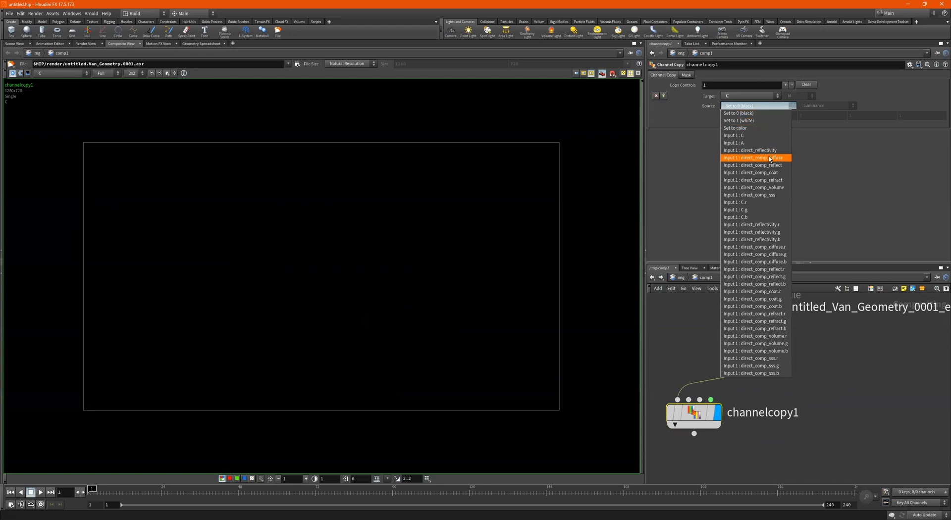
key("Return")
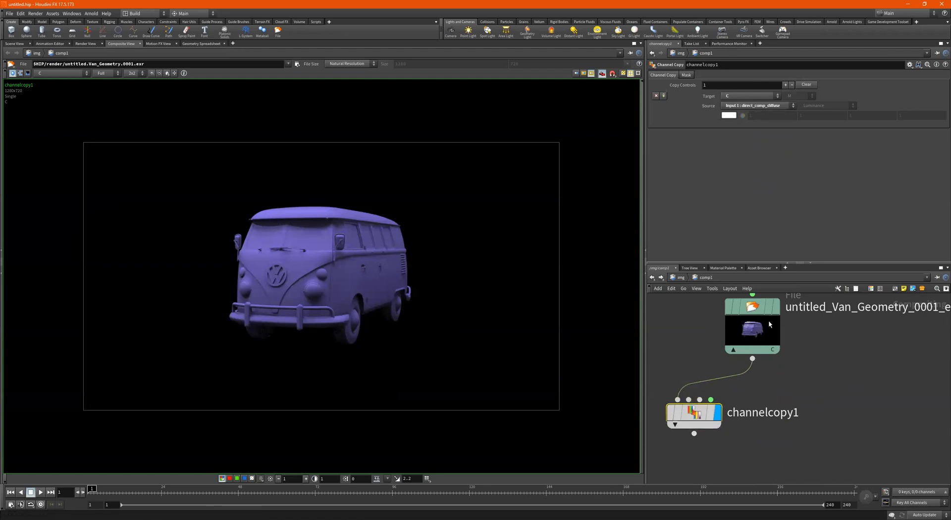
- Compare with the File image, then duplicate channelcopy1 as channelcopy2 fed by the van File
mouse_move(763, 310)
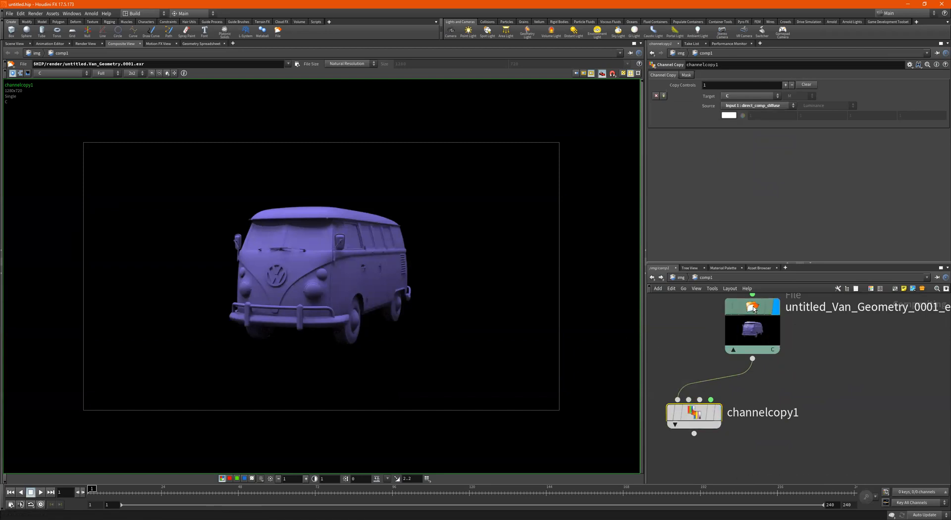
left_click(762, 310)
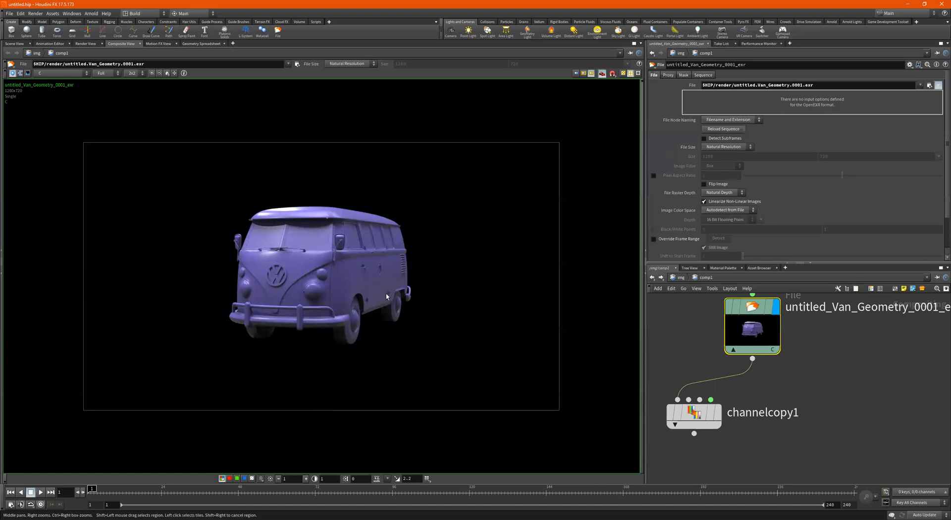
left_click(698, 413)
left_click_drag(698, 414, 683, 412)
middle_click_drag(760, 398, 818, 386)
scroll(818, 386, "down", 3)
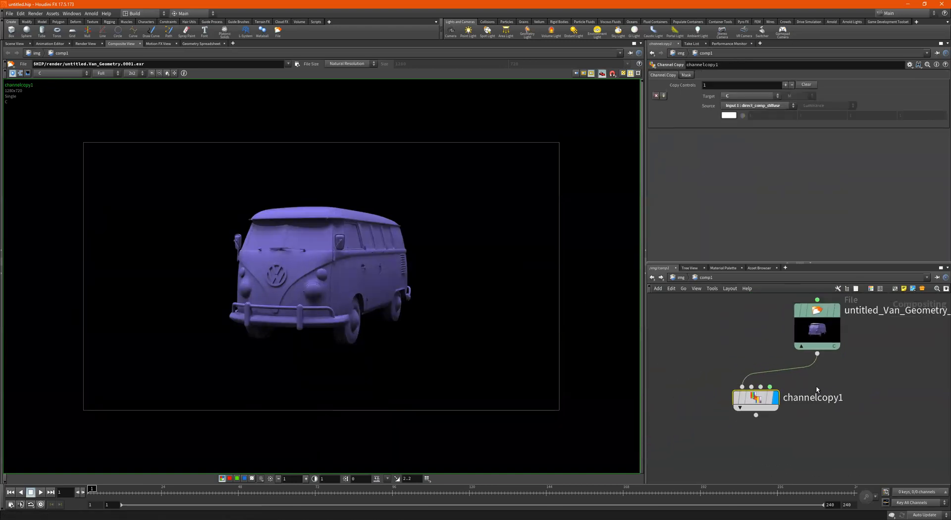
left_click_drag(748, 395, 807, 394)
scroll(829, 389, "up", 1)
scroll(830, 389, "up", 1)
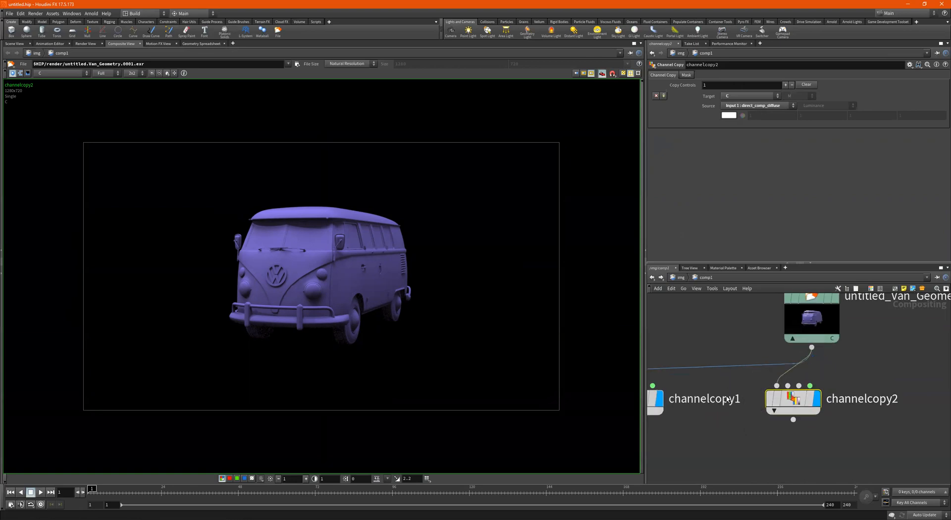
- Undo the duplicate Channel Copy and create a Color Correct node below channelcopy1
key("ctrl+z")
middle_click_drag(789, 400, 877, 382)
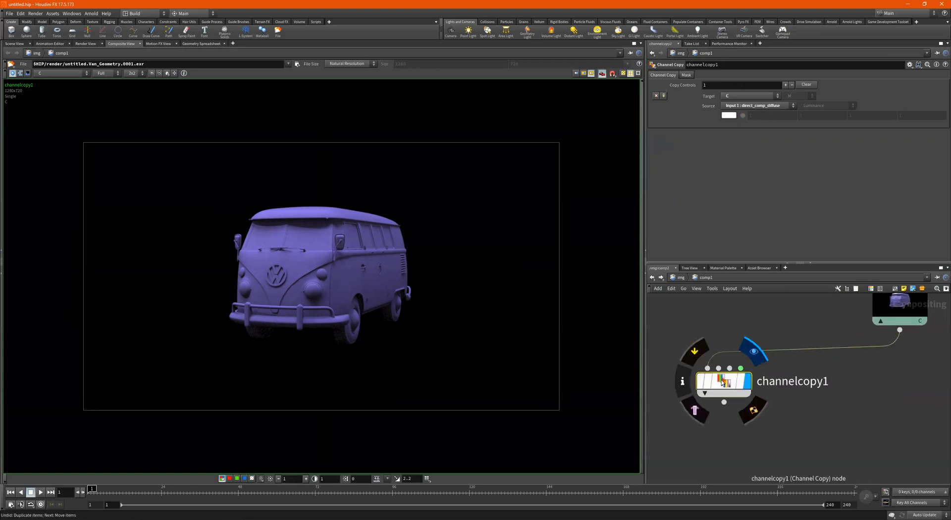
key("Tab")
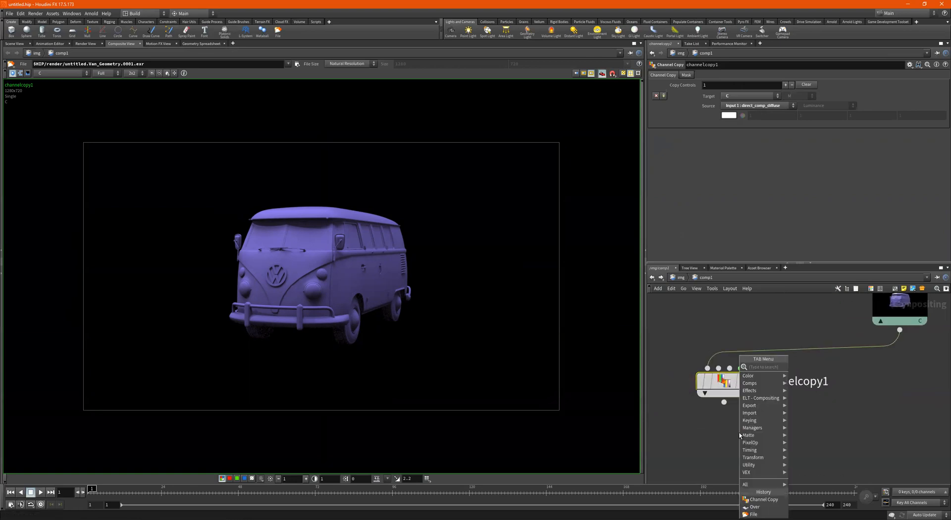
type("color")
key("Down")
key("Return")
left_click(738, 432)
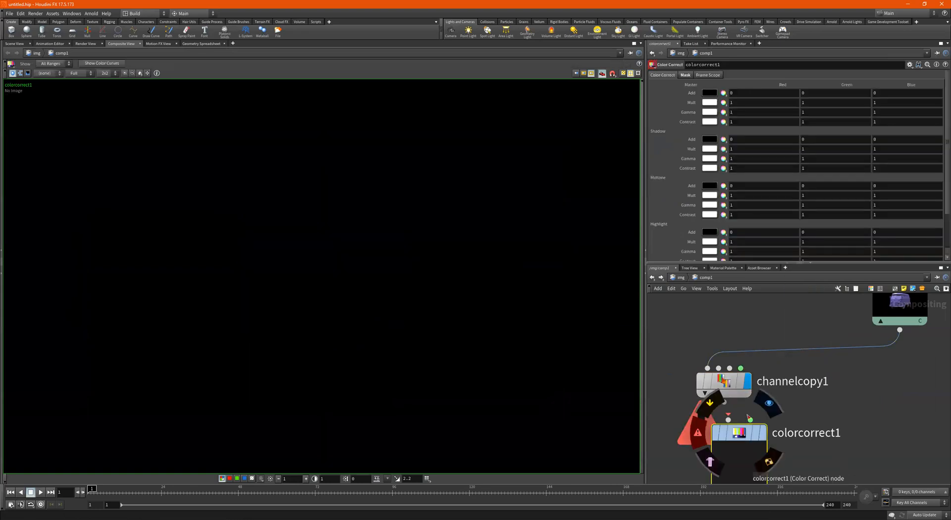
- Align colorcorrect1 under channelcopy1 and wire channelcopy1's output into it
middle_click_drag(748, 416, 788, 378)
left_click_drag(778, 395, 762, 405)
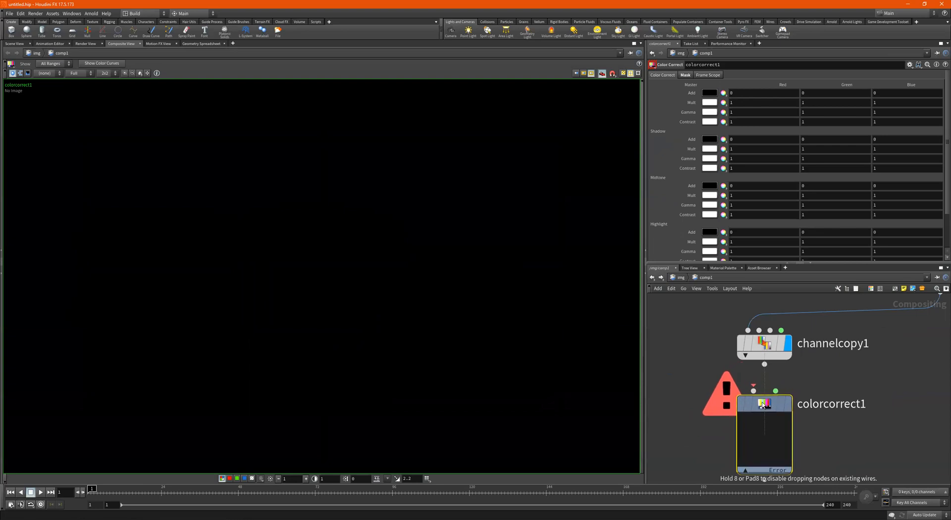
left_click(764, 365)
left_click(753, 391)
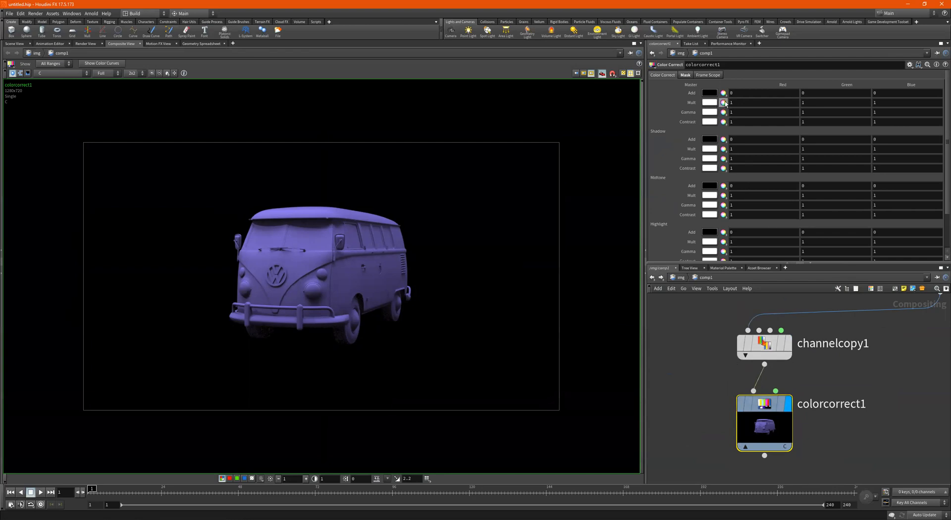
- Expand colorcorrect1's Master Mult into R, G, B and try blue and purple tints
left_click(720, 104)
left_click(787, 103)
left_click(773, 102)
left_click(777, 109)
left_click(850, 109)
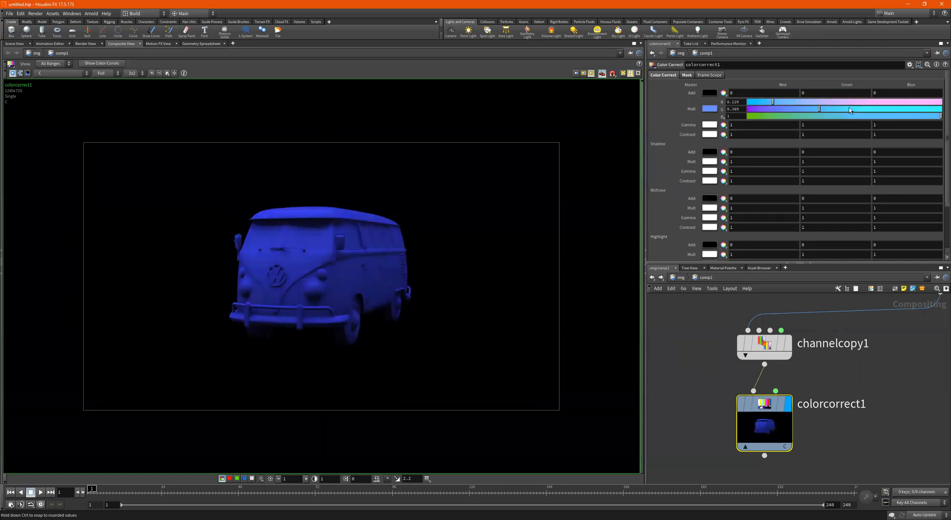
left_click(865, 115)
left_click(935, 116)
left_click(909, 102)
left_click_drag(911, 102, 916, 102)
left_click_drag(854, 109, 874, 109)
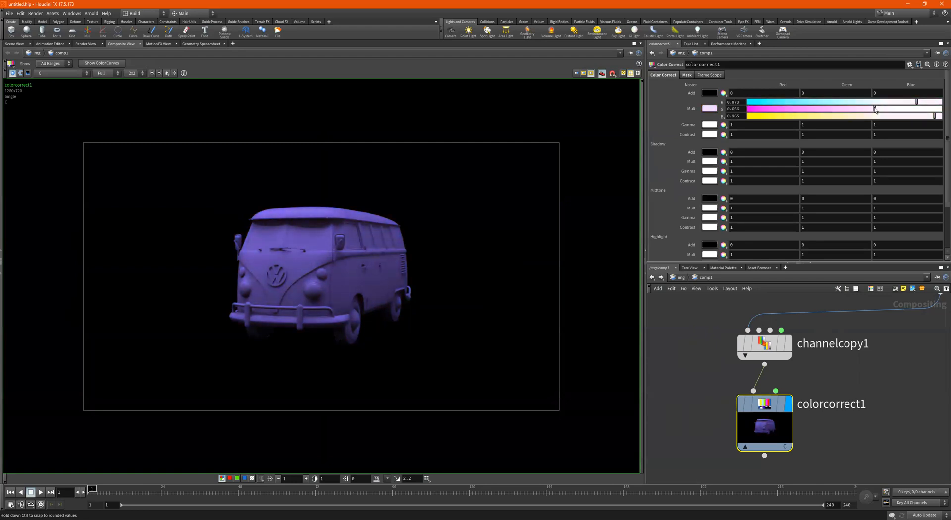
left_click_drag(935, 109, 805, 109)
- Rework the Master Mult tint toward green, removing almost all the blue
left_click(761, 103)
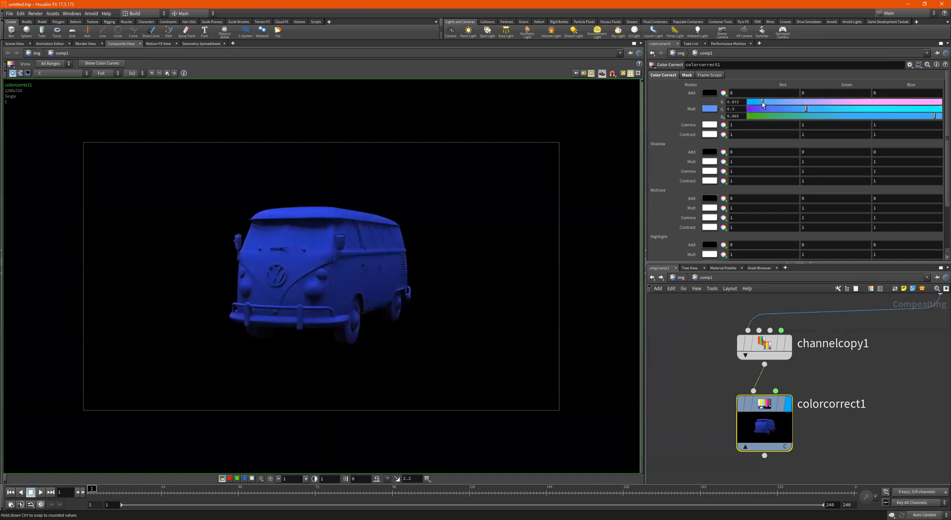
left_click(763, 115)
left_click_drag(815, 109, 919, 109)
left_click(824, 101)
left_click_drag(850, 104, 919, 107)
mouse_move(798, 103)
left_mouse_down()
mouse_move(920, 104)
mouse_move(816, 103)
left_mouse_up()
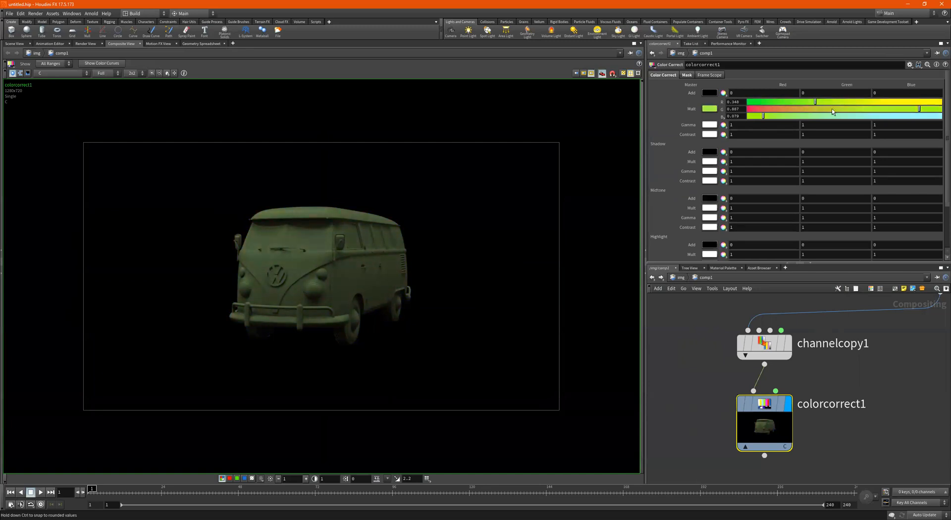
left_click_drag(762, 116, 740, 115)
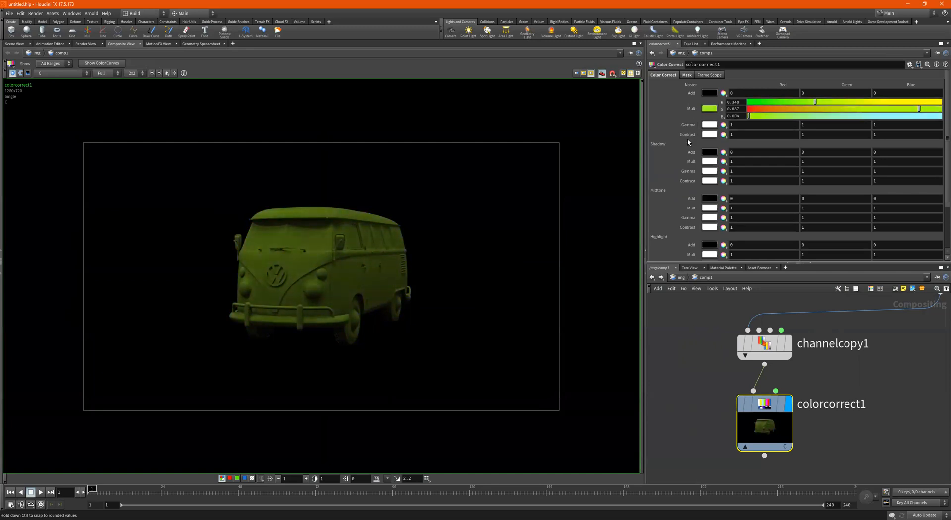
- Undo trial contrast and gamma changes, then finish Master Mult near 0.473, 1, 0.079
middle_click_drag(692, 138, 811, 140)
key("ctrl+z")
key("ctrl+z")
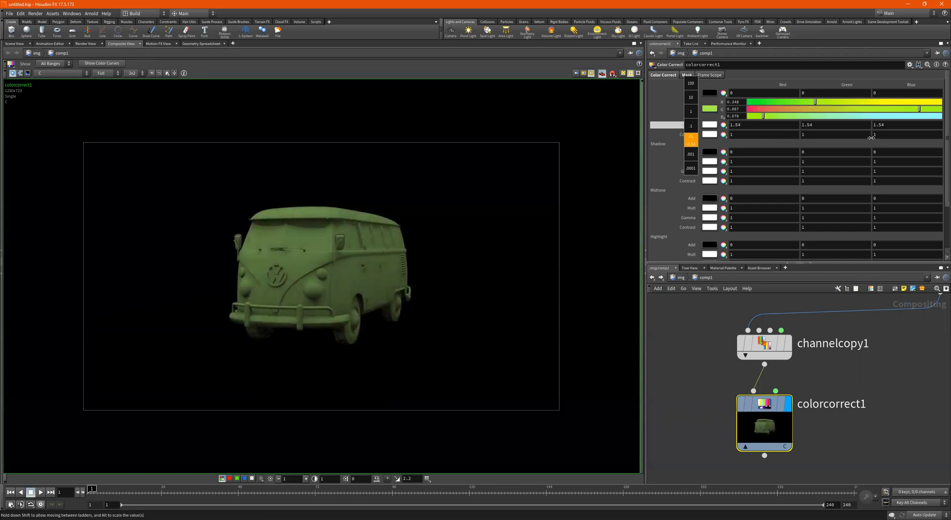
middle_click_drag(871, 137, 872, 137)
key("ctrl+z")
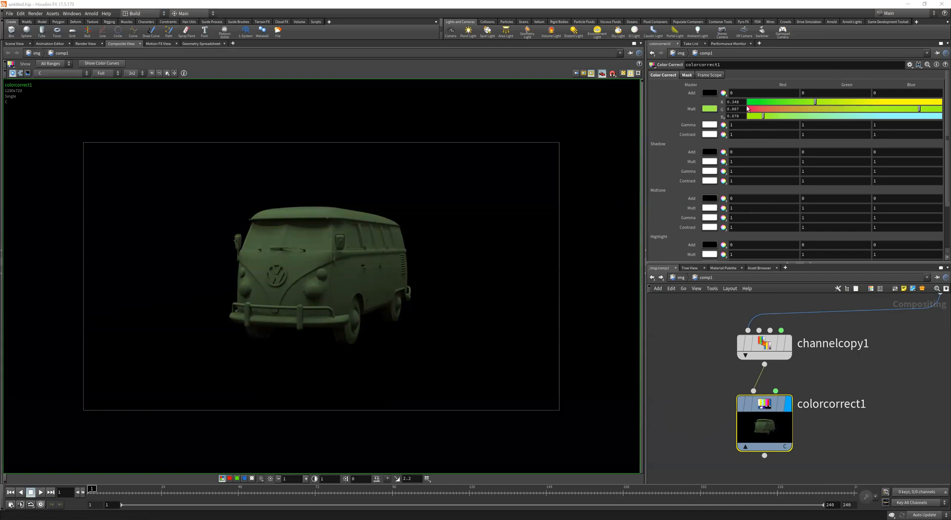
left_click_drag(778, 106, 940, 108)
mouse_move(840, 102)
left_mouse_down()
mouse_move(872, 101)
mouse_move(839, 102)
left_mouse_up()
scroll(822, 387, "down", 3)
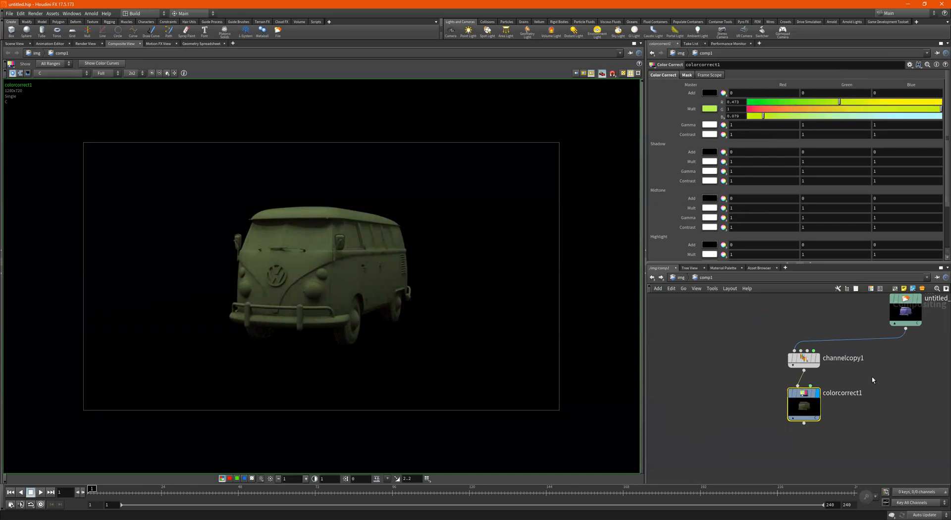
scroll(833, 332, "up", 2)
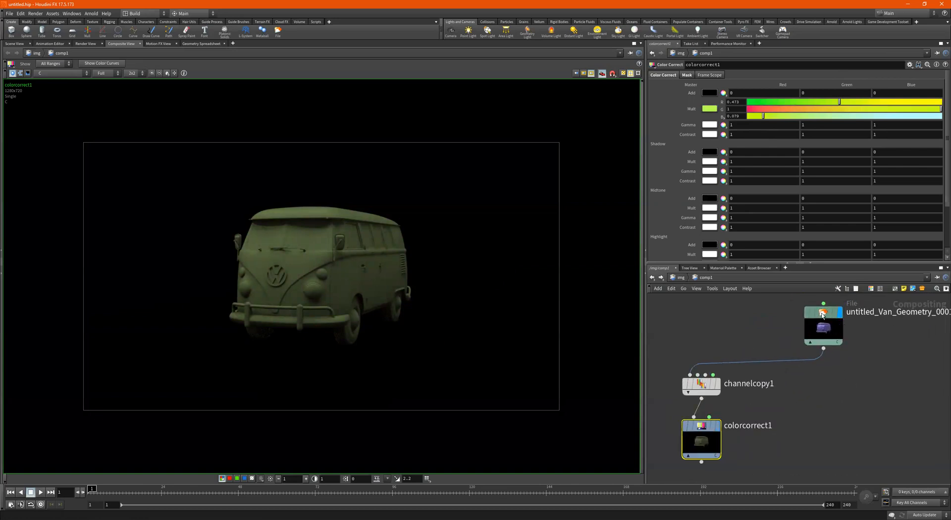
- Compare the original and colour-corrected van, then duplicate channelcopy1 fed by the File node
left_click(822, 315)
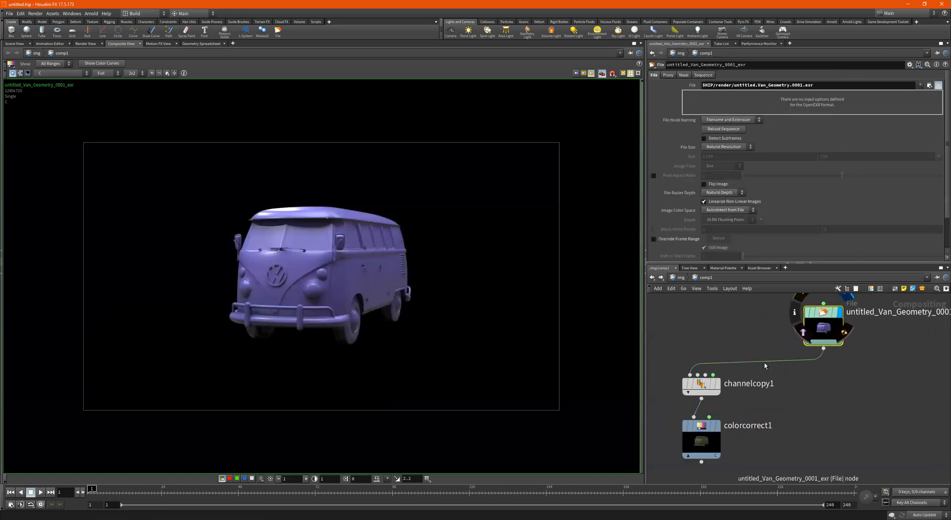
left_click(702, 427)
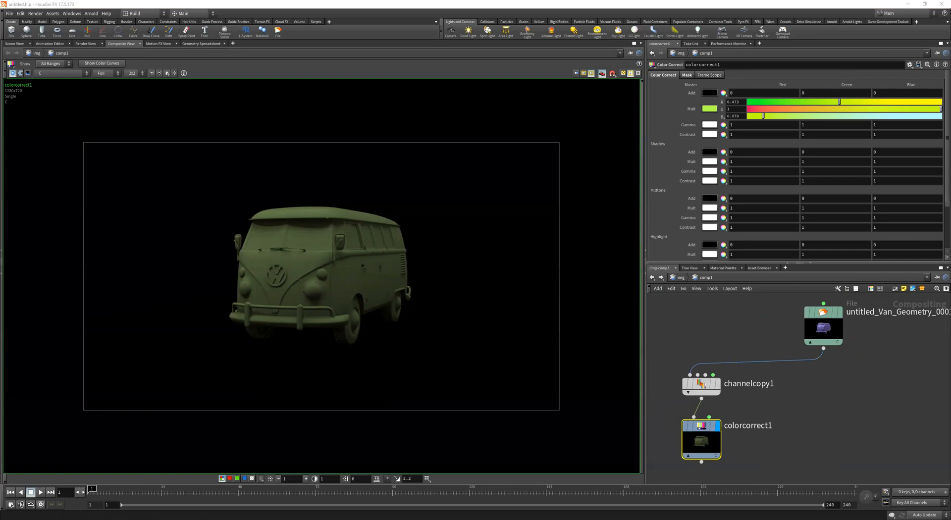
left_click(701, 384)
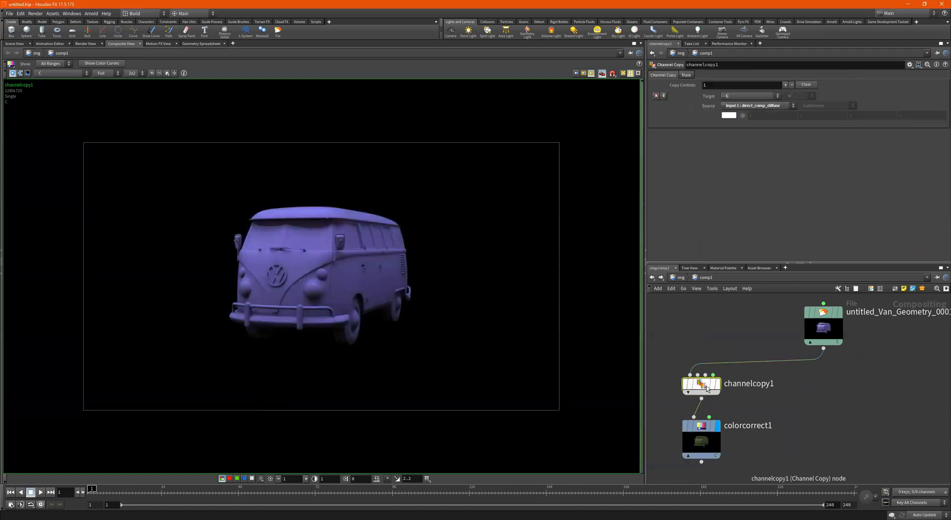
left_click_drag(701, 384, 821, 389, "alt")
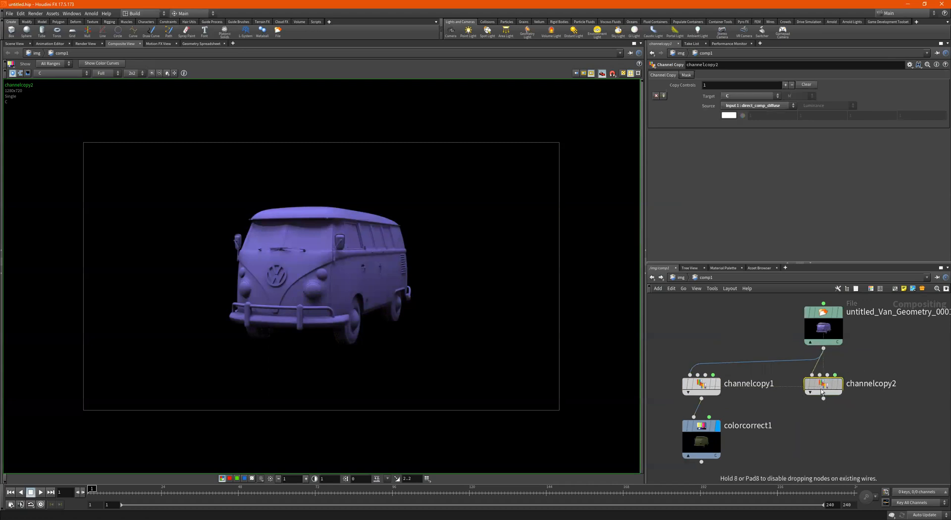
- Rename channelcopy1 to Diffuse_Color and set channelcopy2's Source to direct_comp_reflect
double_click(762, 384)
type("D")
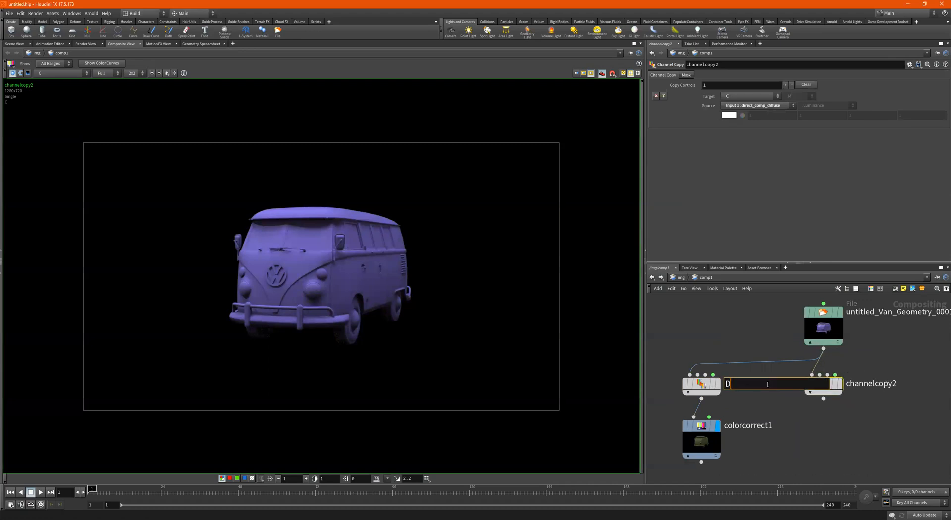
type("iffuse-Color")
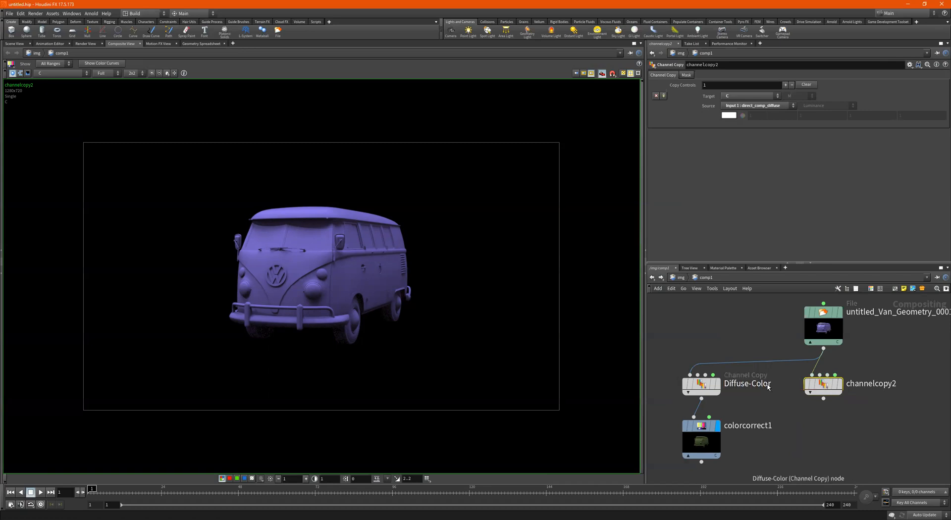
left_click(759, 383)
key("BackSpace")
type("_")
key("Return")
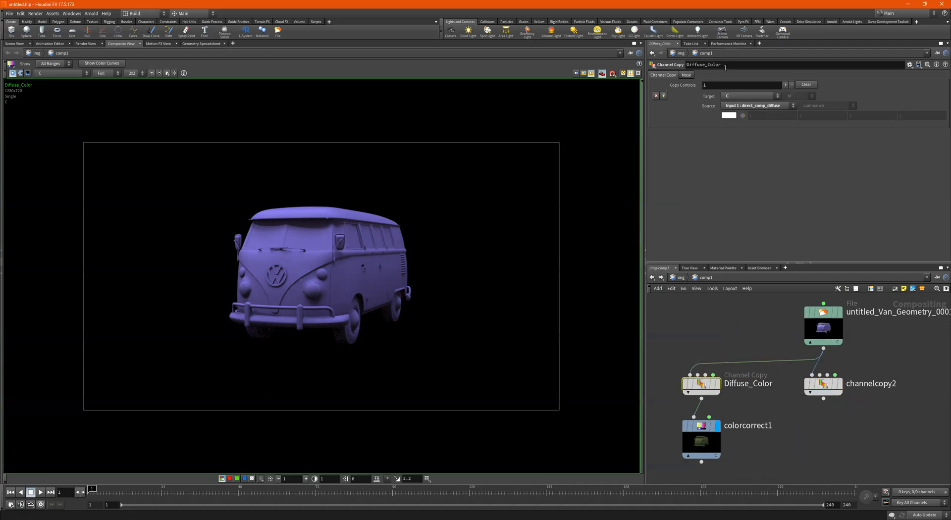
left_click(822, 385)
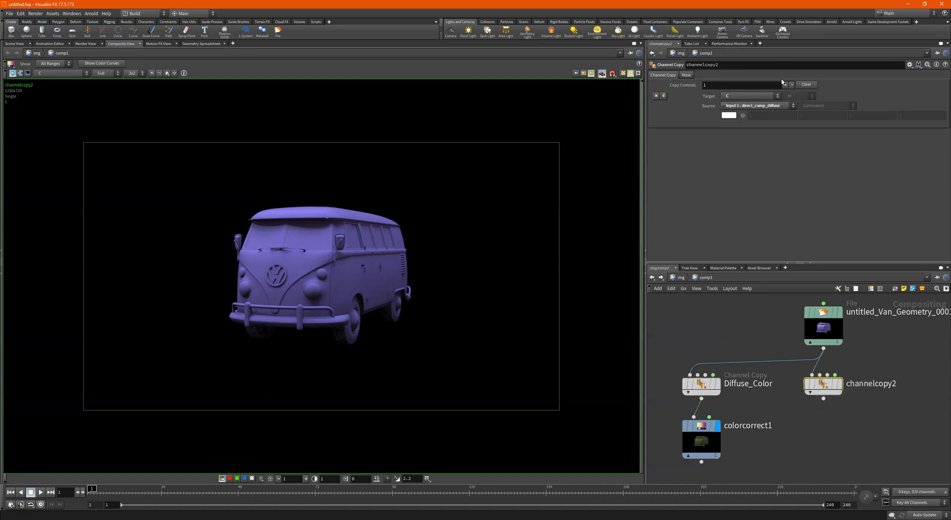
left_click(757, 106)
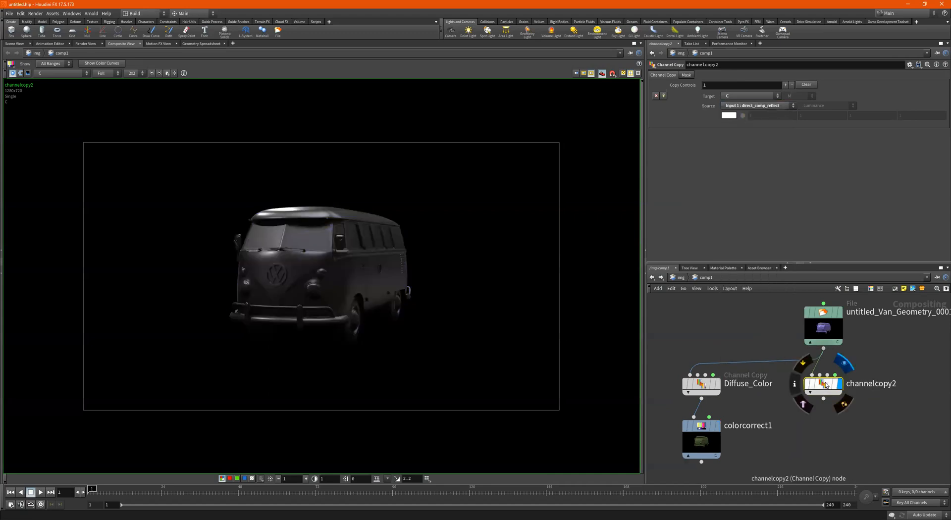
- Add a levels1 node fed by channelcopy2 and show its output in the viewer
key("Tab")
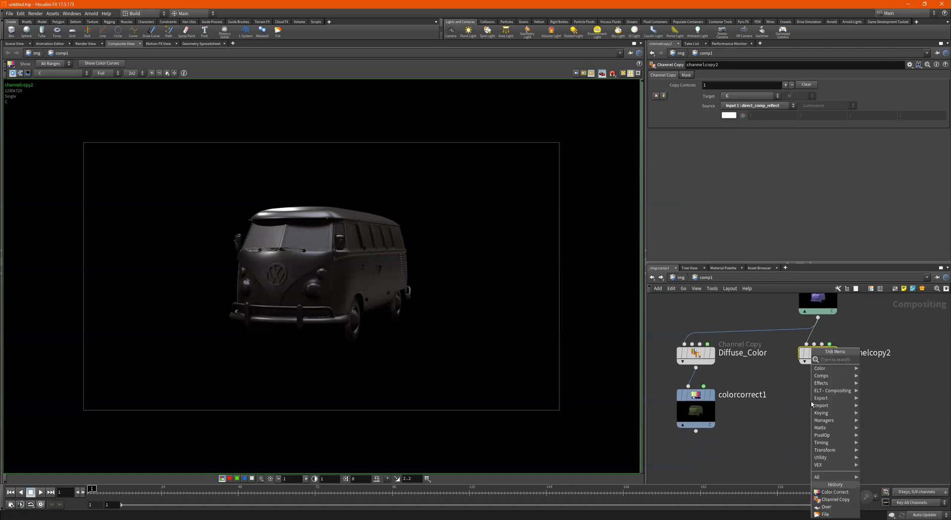
type("levels")
key("Return")
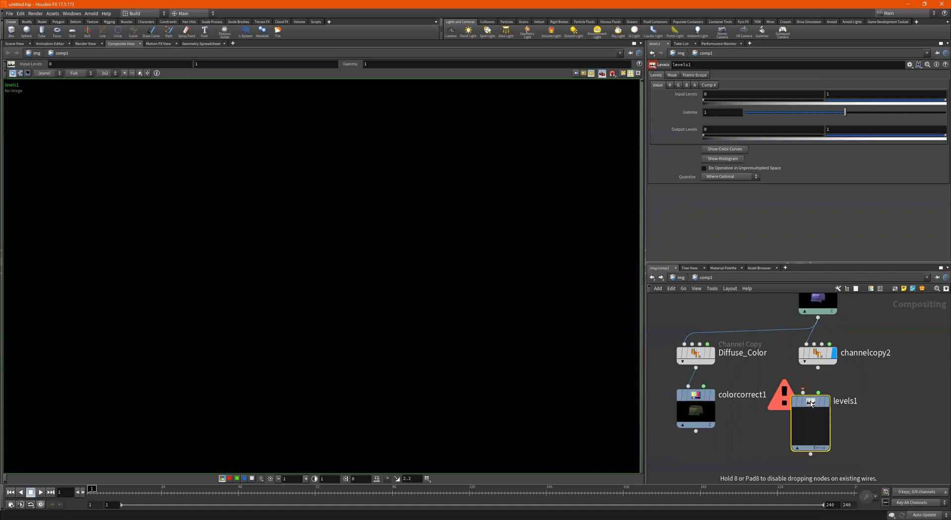
left_click_drag(818, 367, 814, 394)
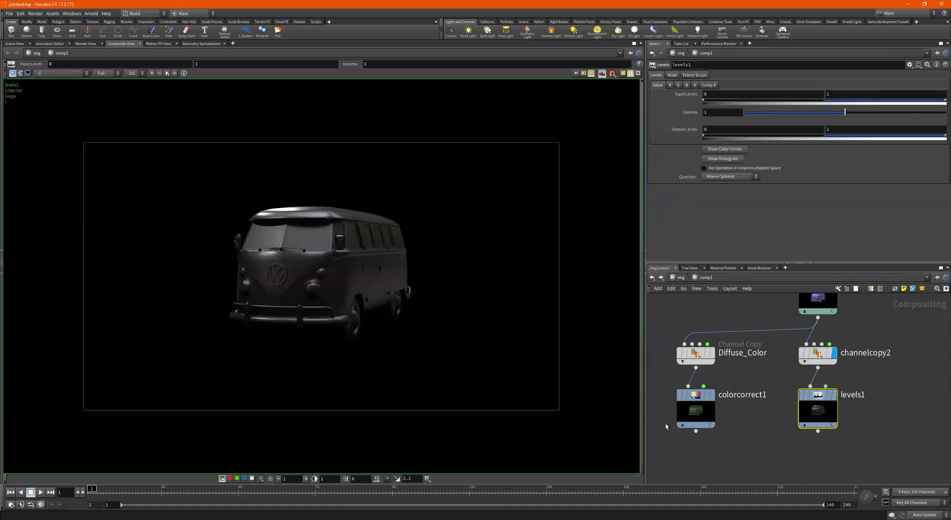
left_click(683, 424)
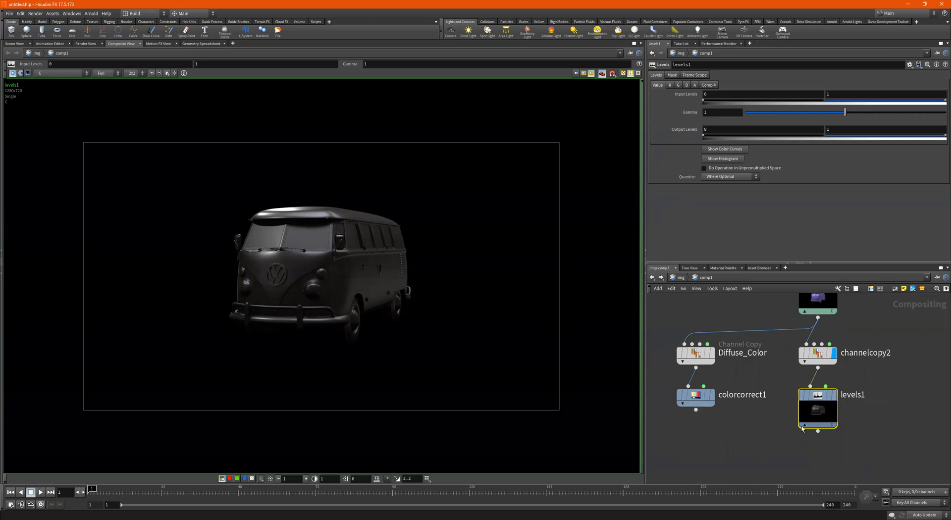
left_click(804, 425)
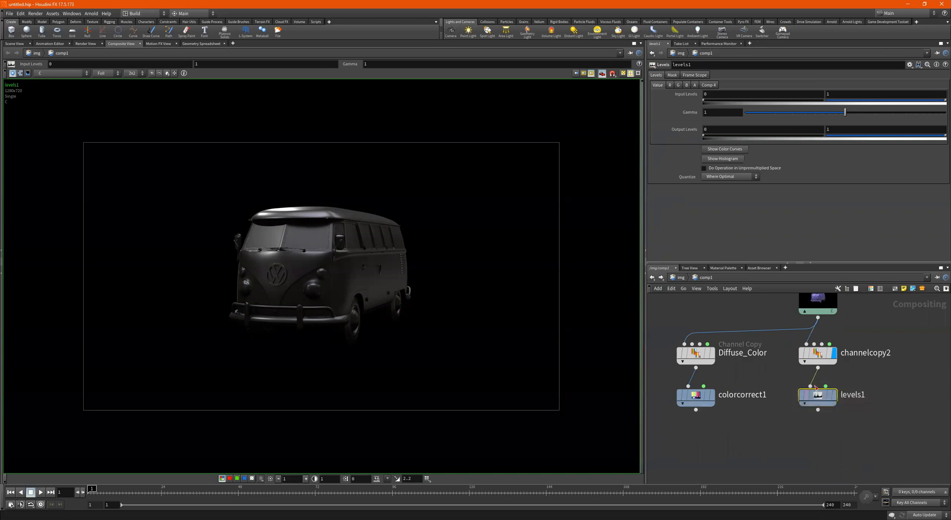
left_click(835, 395)
- Adjust levels1's input and output levels, ending with the input white point at 0.401
left_click_drag(706, 103, 686, 102)
mouse_move(944, 101)
left_mouse_down()
mouse_move(795, 105)
mouse_move(950, 105)
left_mouse_up()
left_click_drag(705, 137, 779, 141)
key("ctrl+z")
left_click_drag(883, 138, 945, 138)
left_click_drag(919, 102, 856, 102)
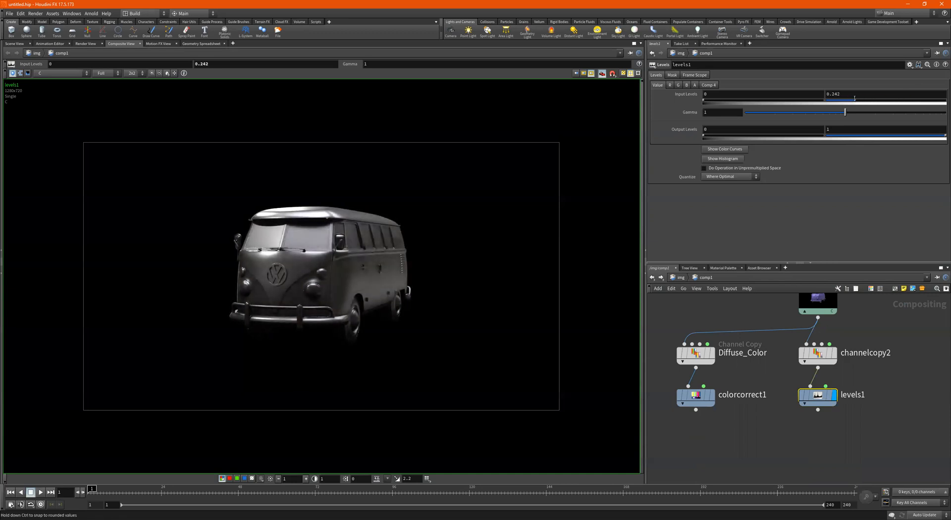
left_click_drag(867, 138, 945, 137)
mouse_move(859, 103)
left_mouse_down()
mouse_move(899, 102)
mouse_move(873, 102)
left_mouse_up()
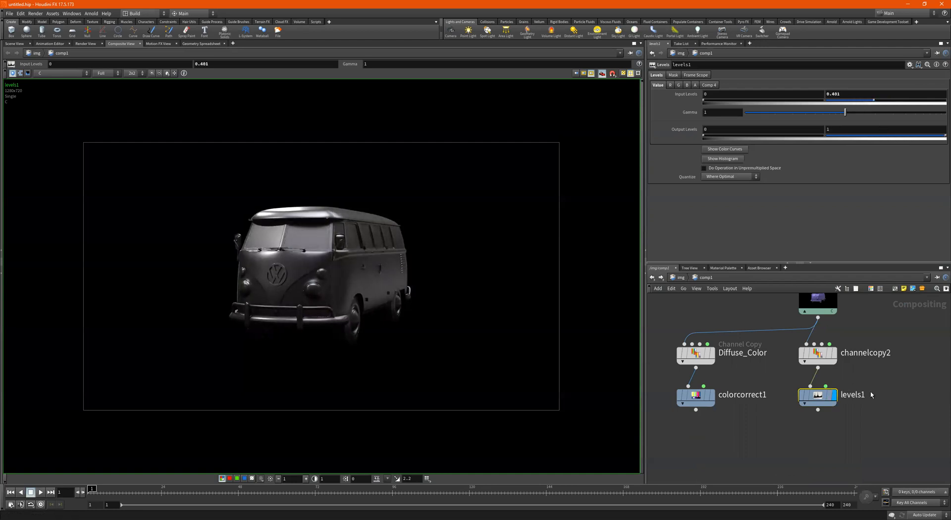
scroll(859, 396, "down", 2)
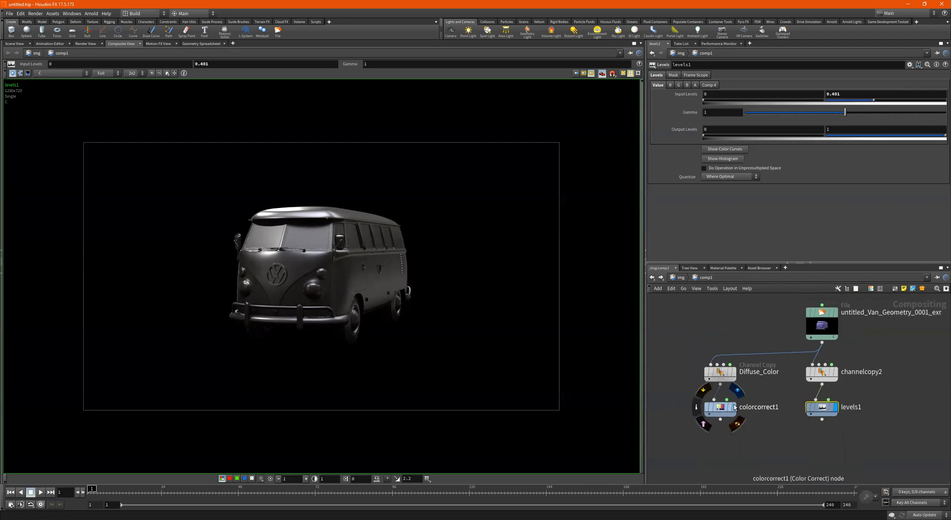
- Compare colorcorrect1 and levels1 outputs, then add an Add node, add1, to the network
left_click(776, 408)
mouse_move(822, 407)
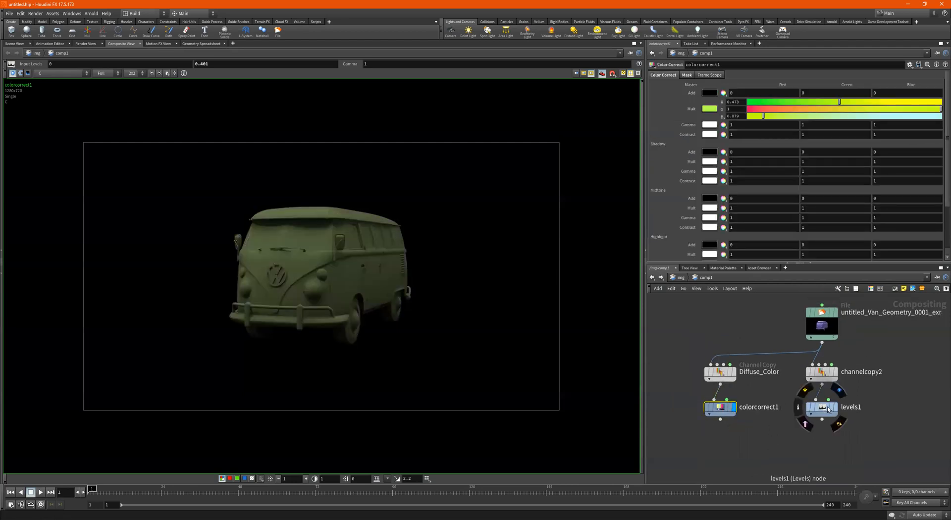
left_click(822, 407)
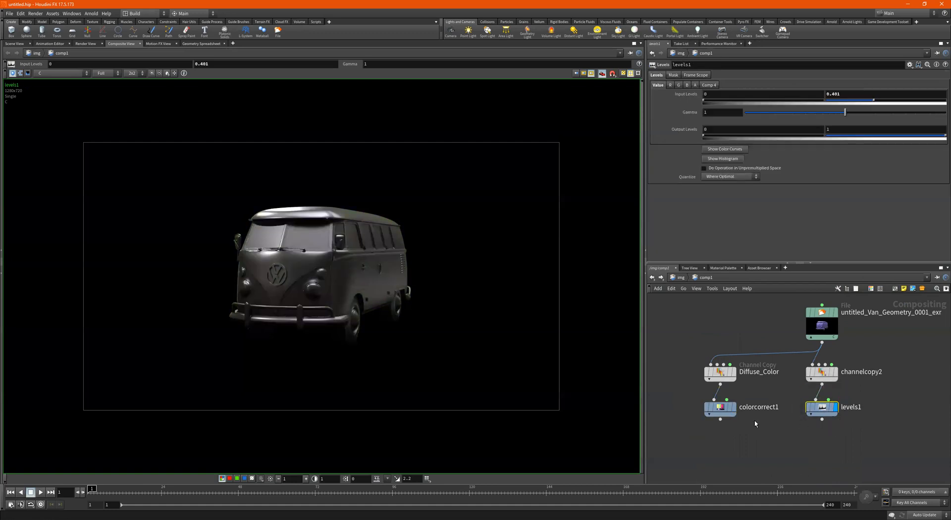
key("Tab")
type("add")
key("Return")
left_click(747, 449)
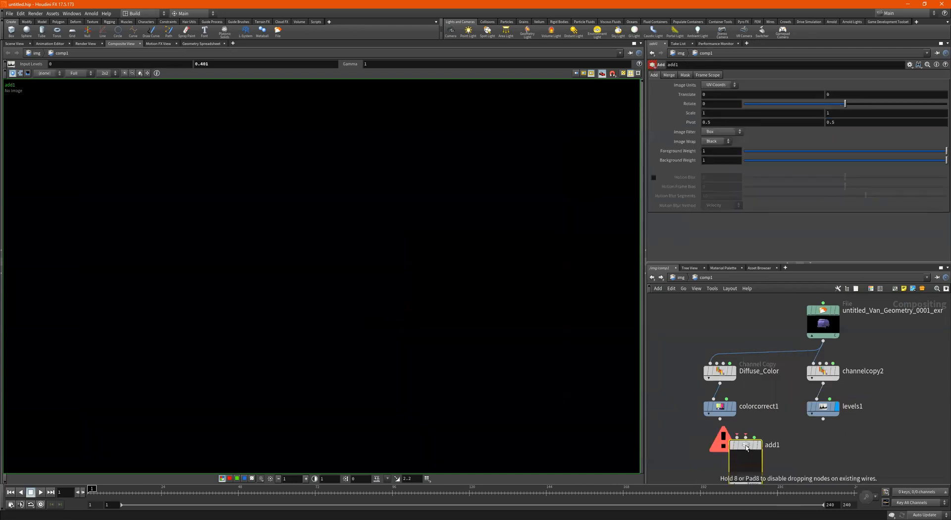
- Position add1 below, wire colorcorrect1 and levels1 into it, and view the combined result
middle_click_drag(822, 431, 817, 393)
left_click_drag(742, 408, 768, 419)
left_click_drag(879, 358, 750, 409)
mouse_move(785, 420)
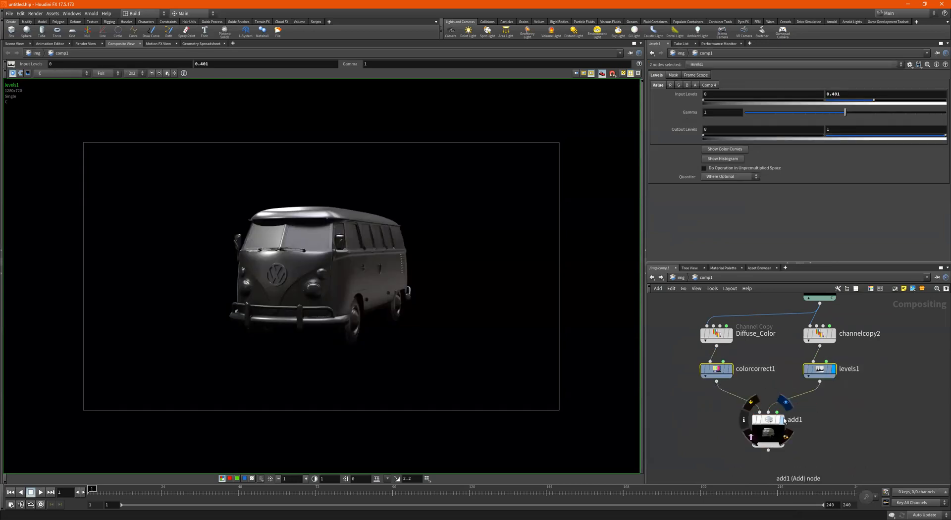
left_click(767, 422)
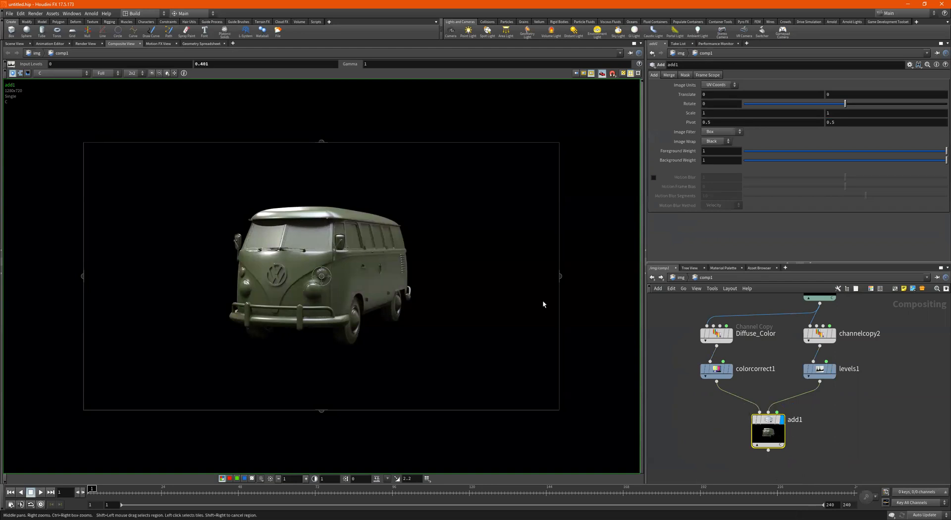
- Inspect the Diffuse_Color, colorcorrect1, levels1 and add1 outputs in turn
middle_click_drag(729, 336, 720, 351)
mouse_move(721, 351)
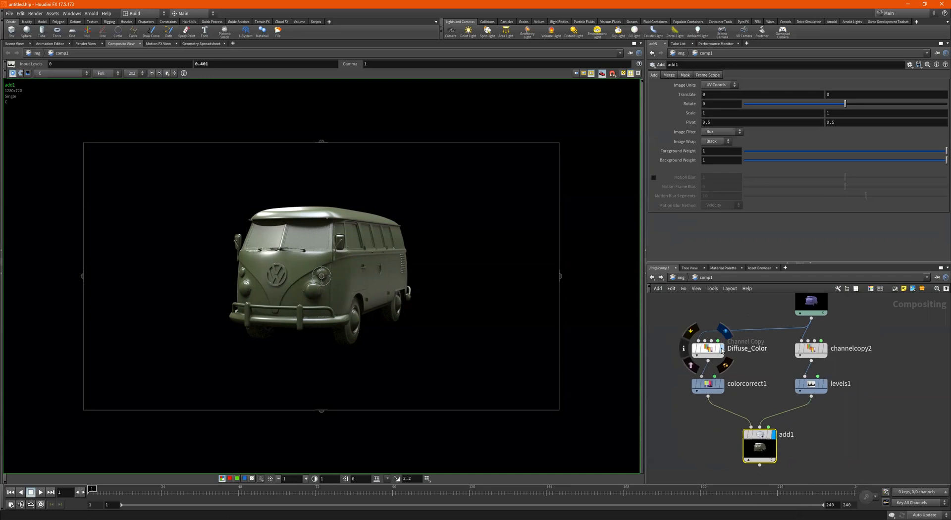
left_click(710, 350)
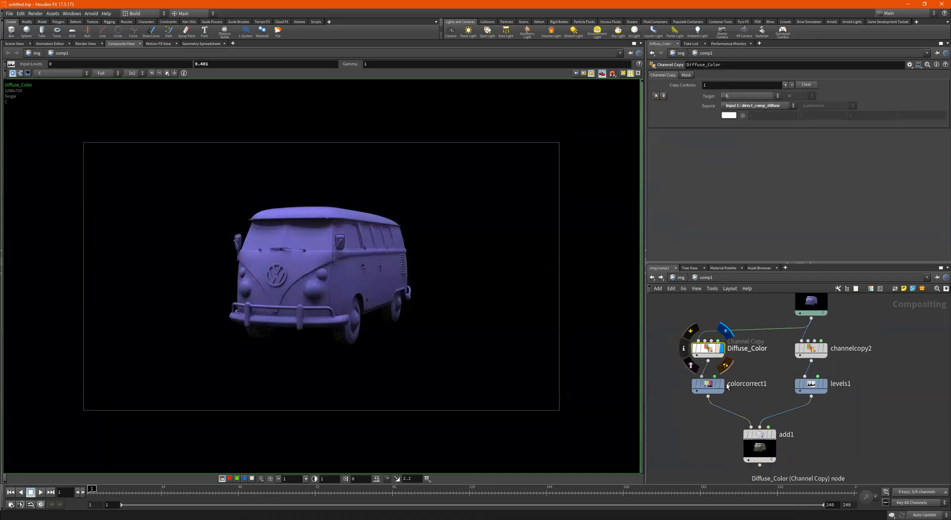
left_click(708, 387)
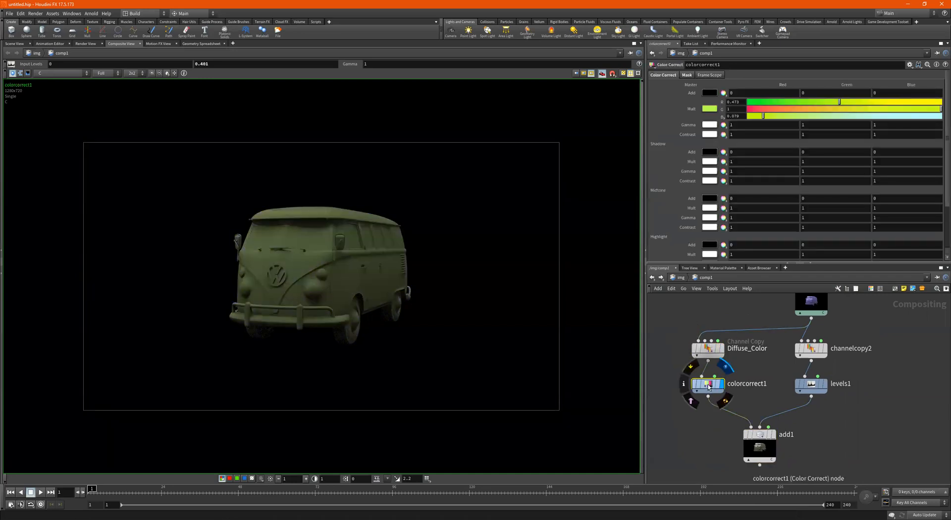
left_click(824, 387)
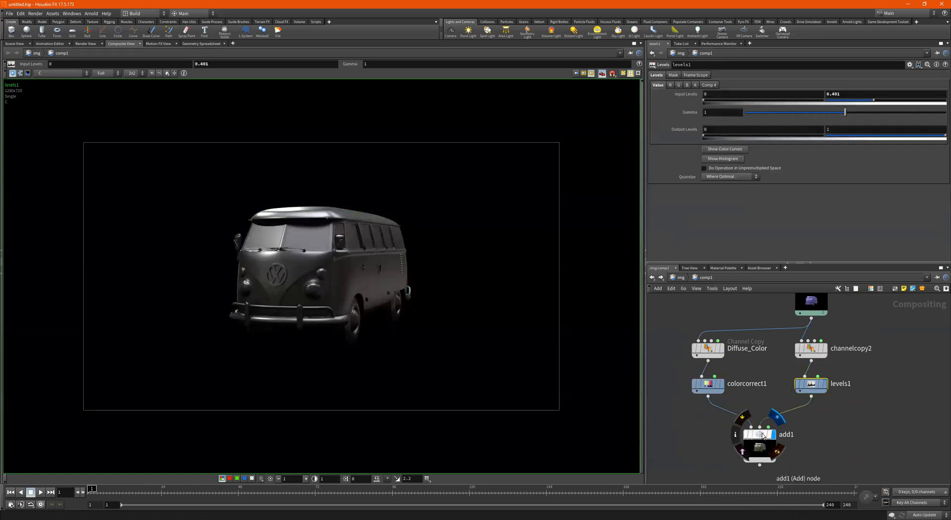
left_click(764, 436)
- Compare levels1 against add1 again, finishing on levels1's settings and grey van
middle_click_drag(869, 392, 858, 397)
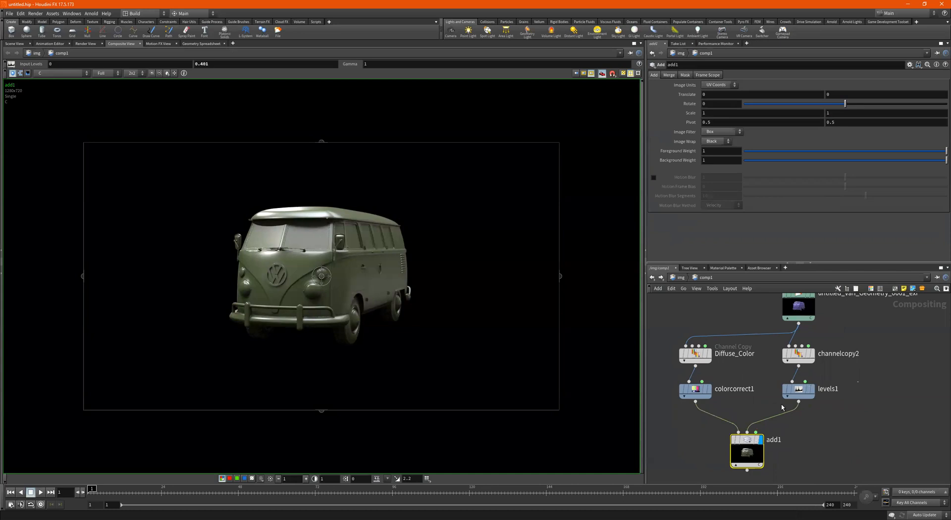
left_click(798, 389)
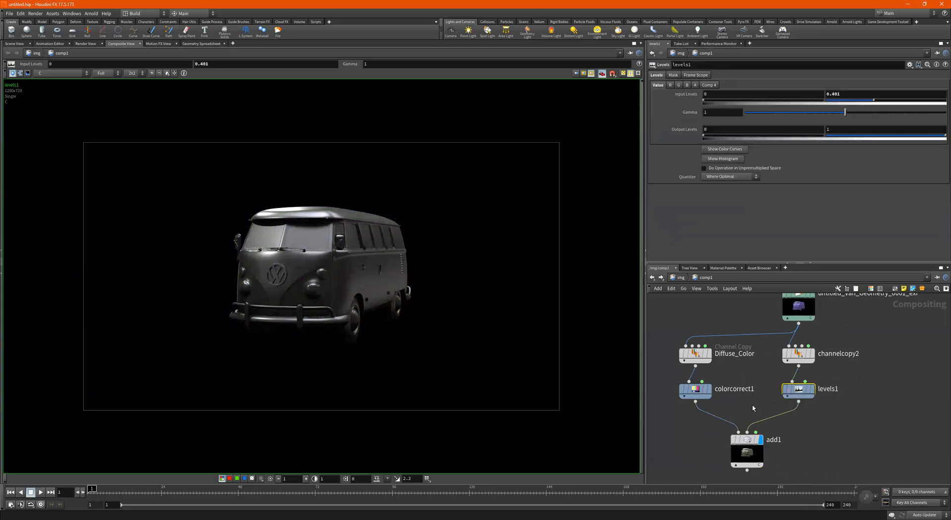
left_click_drag(798, 436, 714, 464)
middle_click_drag(802, 434, 811, 419)
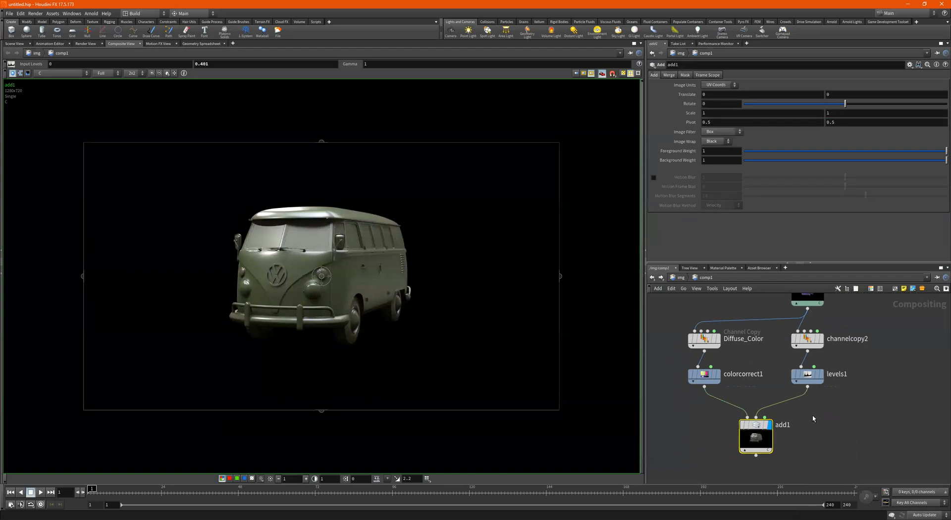
mouse_move(764, 428)
left_click(807, 373)
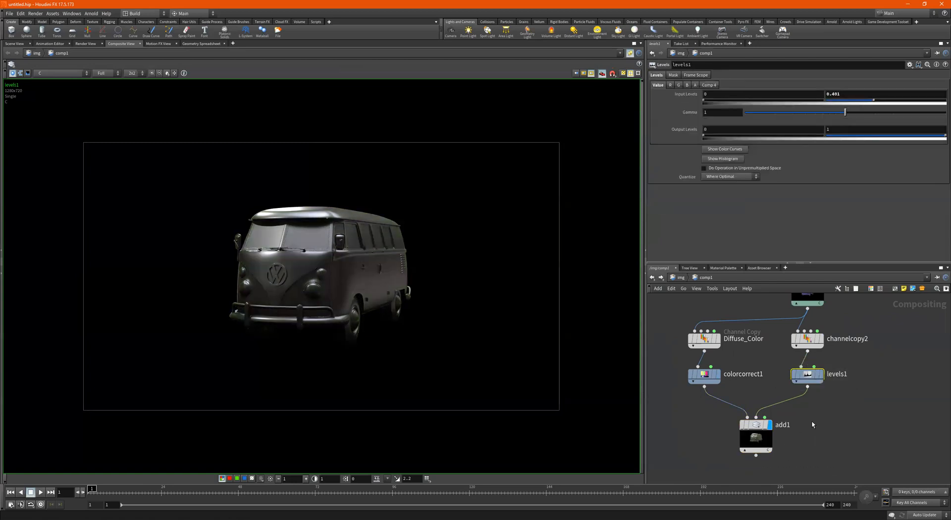
left_click(756, 439)
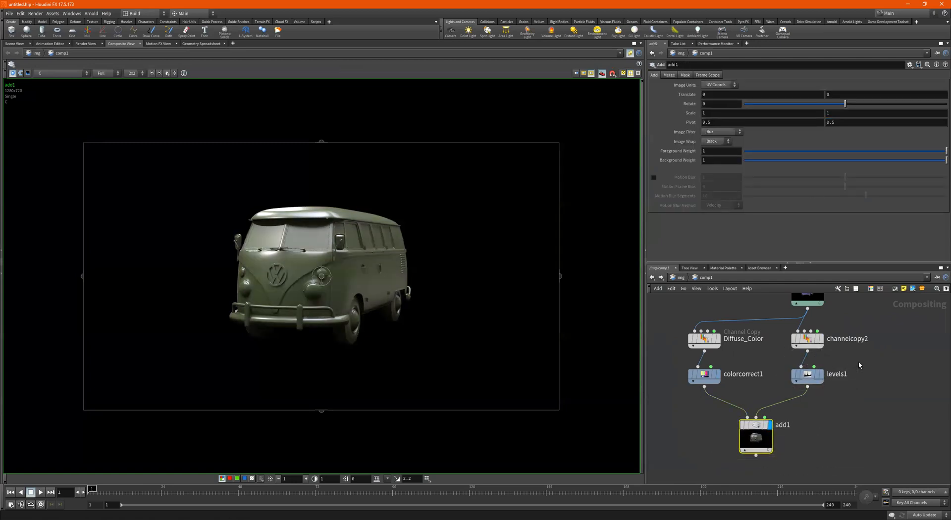
left_click(810, 377)
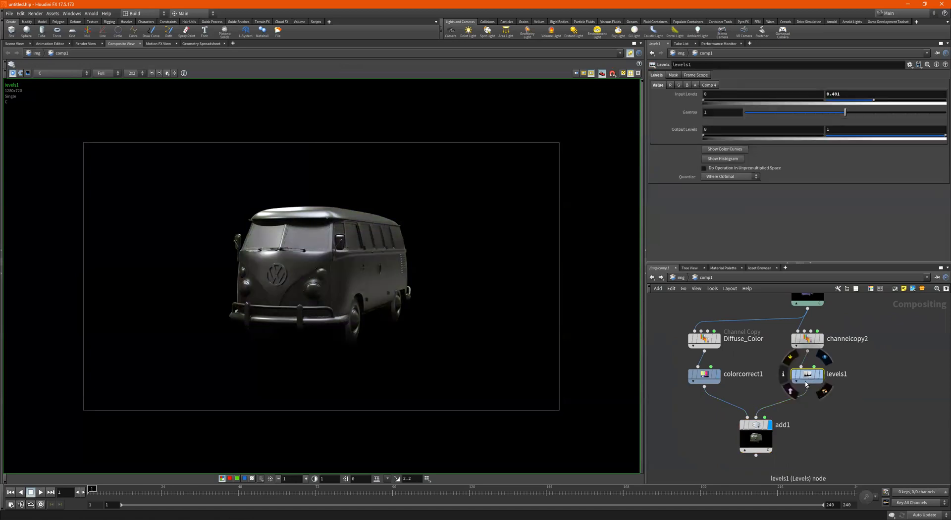
- Drop levels1's input white point to 0.068, then raise it to 0.624 and check add1
left_click_drag(876, 102, 833, 99)
left_click_drag(821, 420, 727, 461)
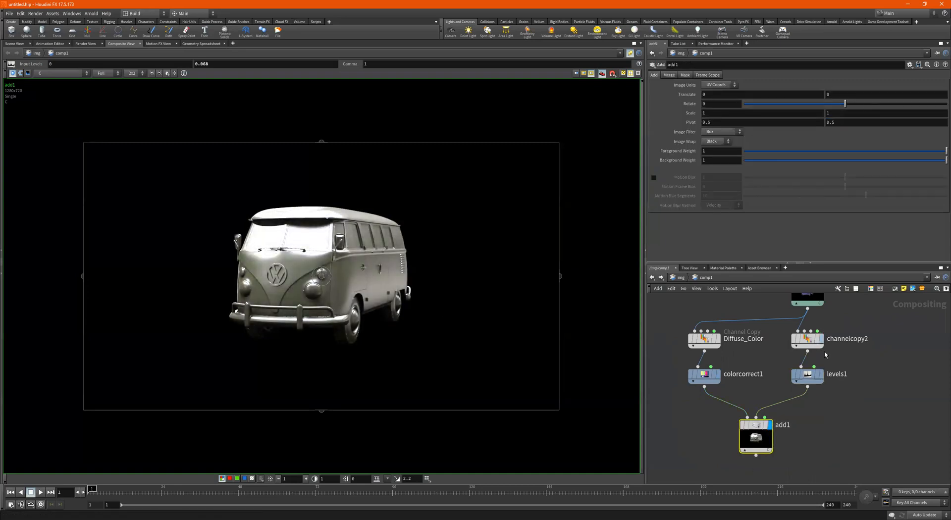
left_click(811, 374)
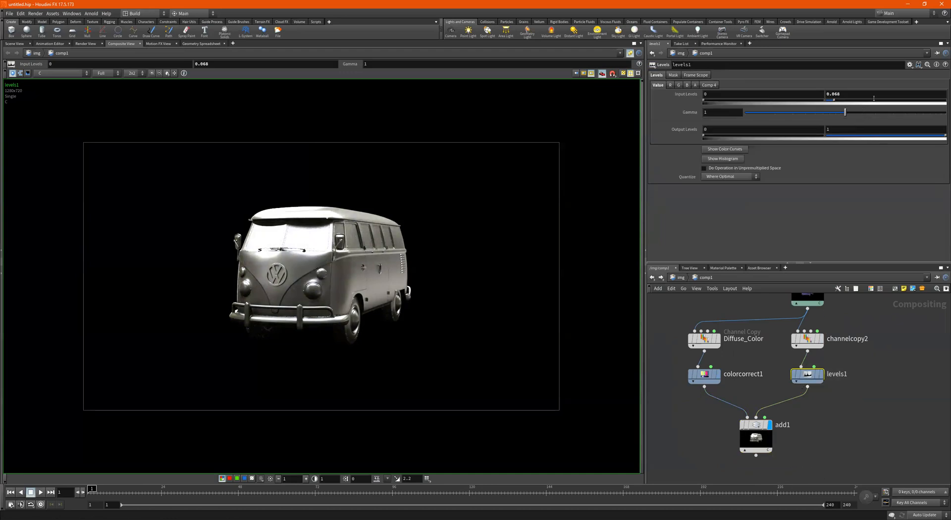
left_click_drag(874, 100, 900, 102)
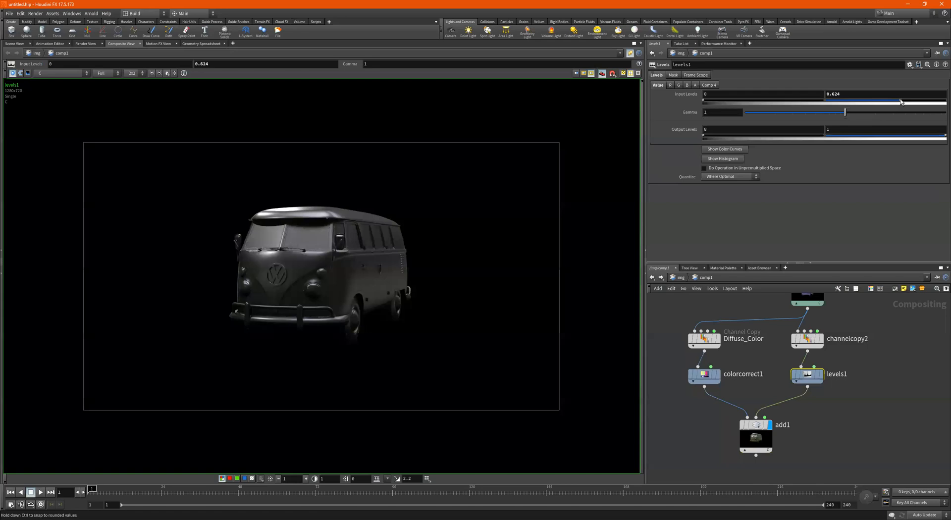
left_click(756, 442)
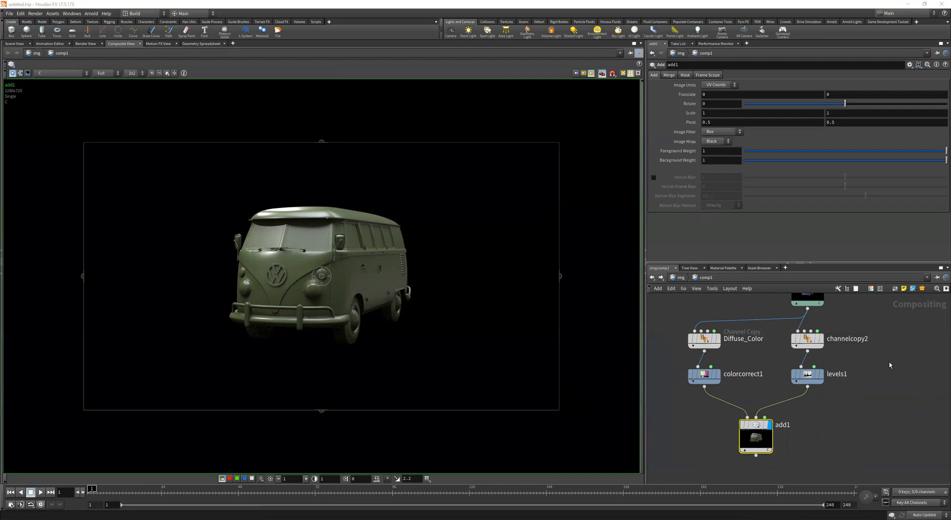
- Move the van file node above Diffuse_Color and add a new Channel Copy node
scroll(887, 365, "down", 3)
left_click_drag(812, 342, 752, 334)
scroll(759, 443, "down", 4)
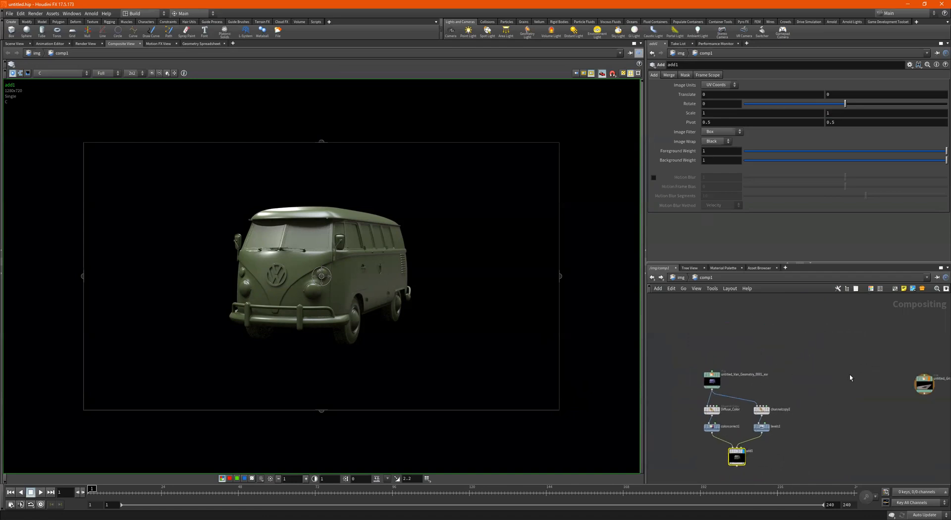
scroll(879, 377, "up", 3)
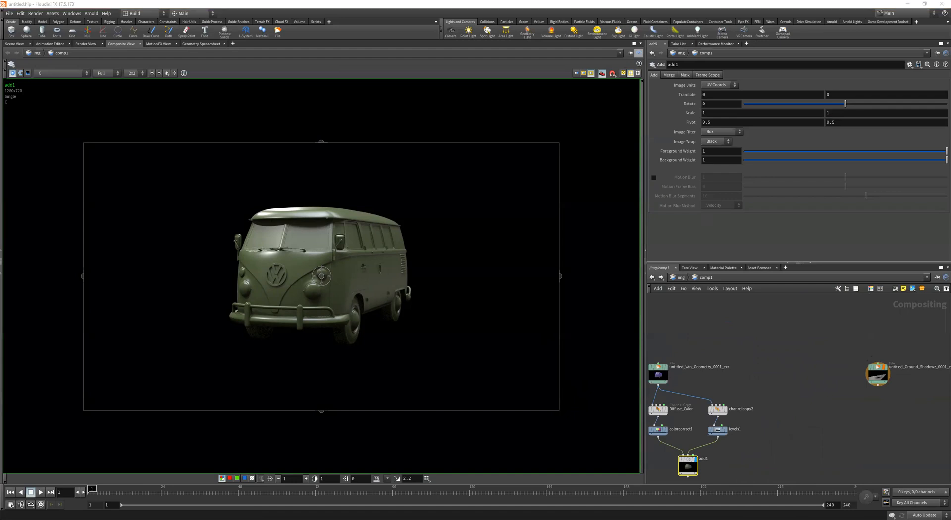
key("Tab")
type("channe")
key("Return")
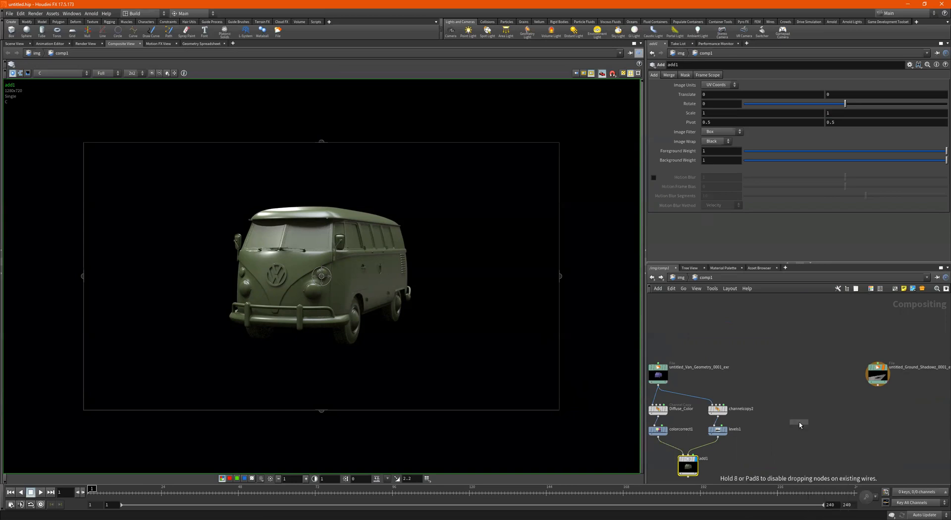
left_click(801, 424)
- Rename channelcopy2 to Reflections
scroll(753, 426, "up", 2)
scroll(752, 426, "up", 3)
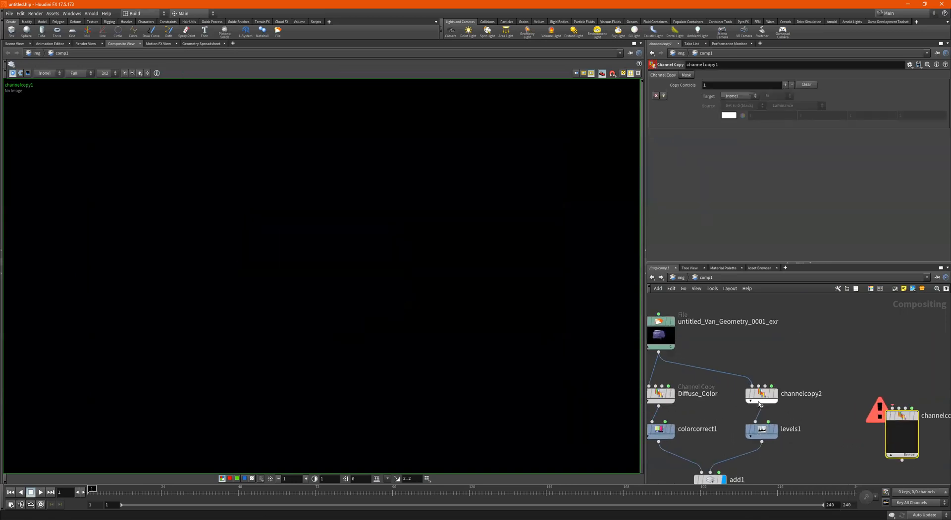
double_click(797, 393)
type("Reflections")
key("Return")
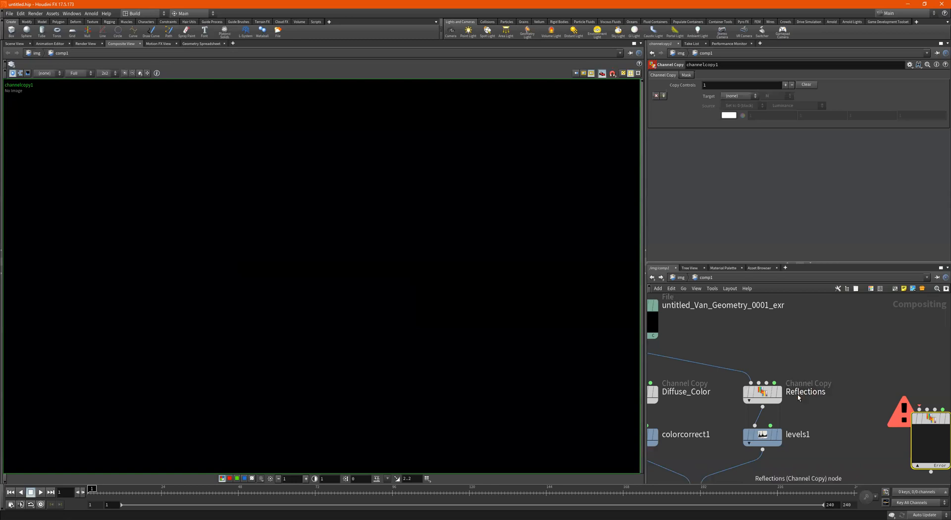
- Place channelcopy1 beside the ground shadow File node and wire it underneath
scroll(828, 394, "down", 4)
middle_click_drag(862, 363, 797, 373)
left_click_drag(791, 396, 904, 384)
scroll(904, 392, "up", 2)
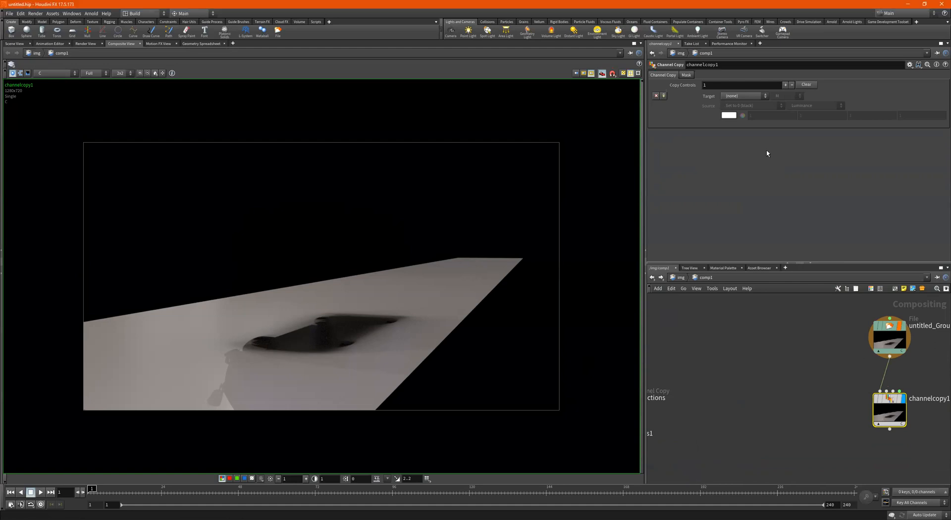
- Set channelcopy1's first copy to target C from source direct_shadow
left_click(737, 97)
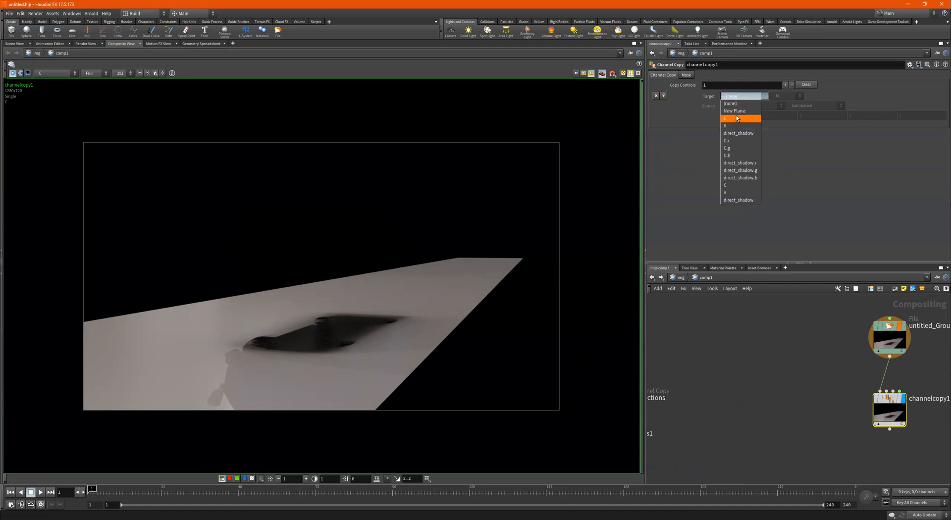
left_click(741, 119)
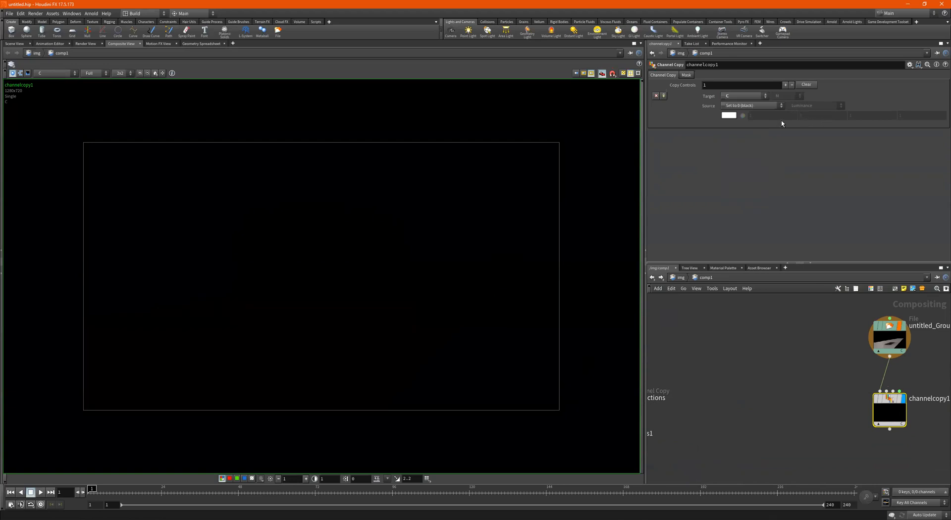
left_click(758, 105)
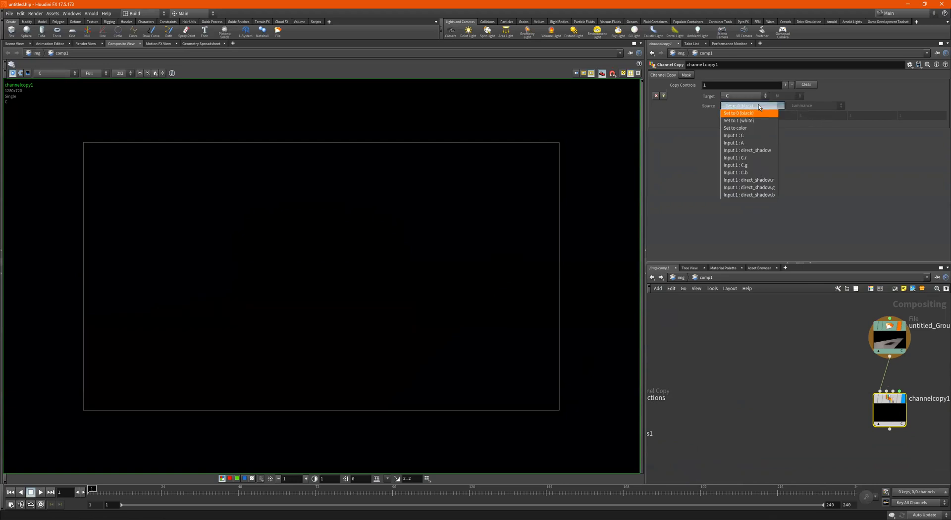
left_click(756, 151)
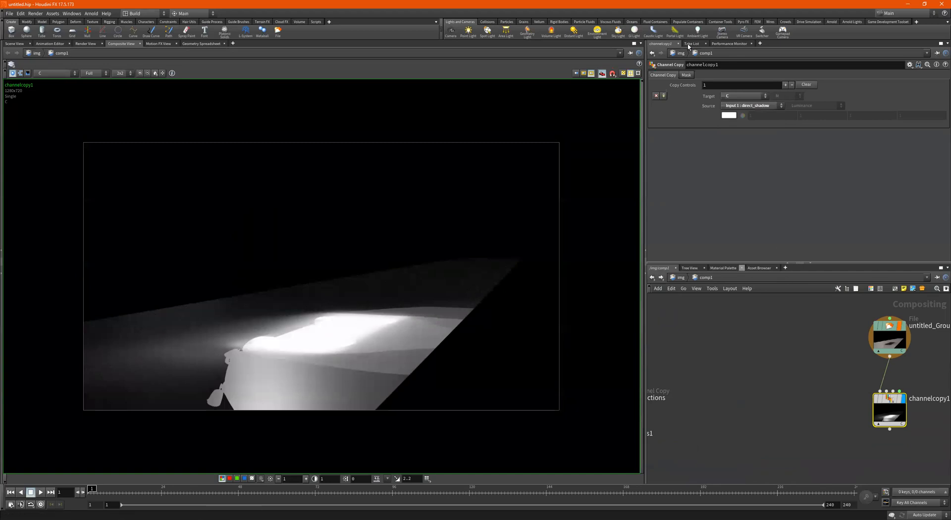
- Add a second copy entry targeting A and begin changing the C entry's source
left_click(664, 96)
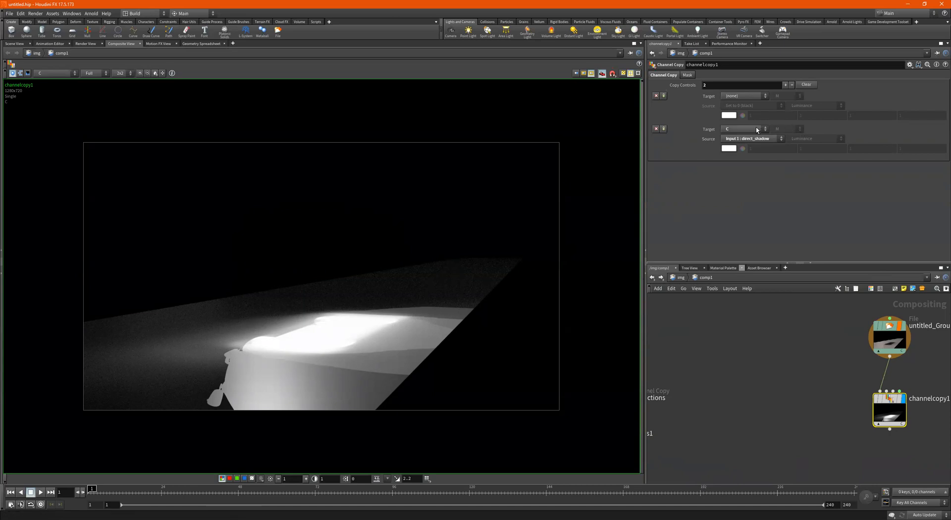
left_click(745, 96)
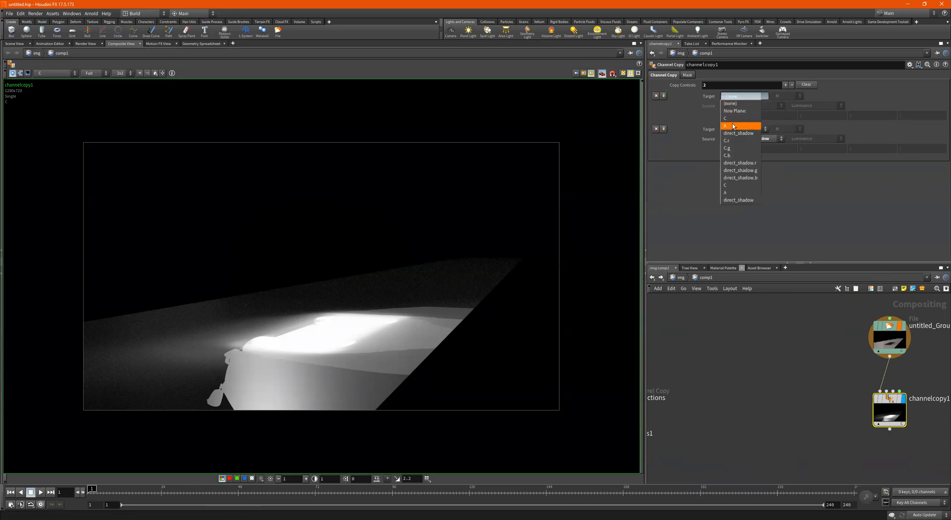
key("Return")
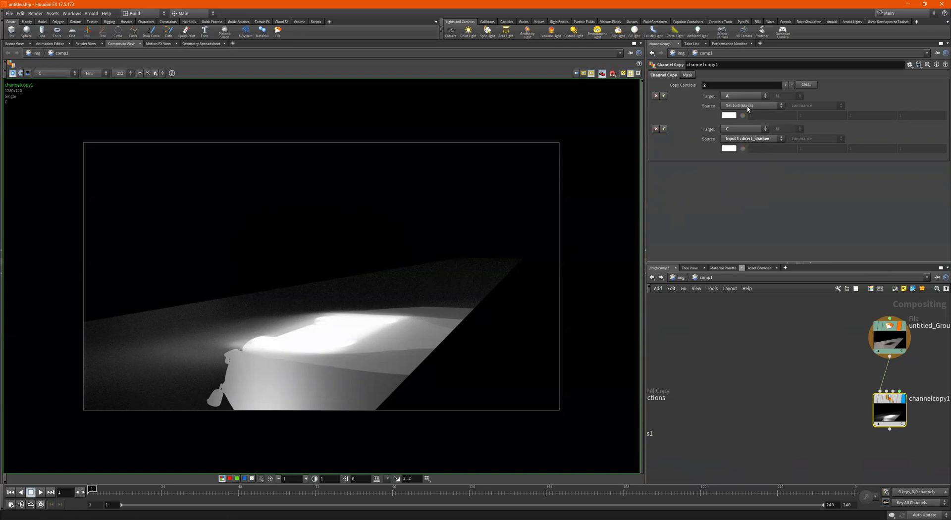
left_click(740, 140)
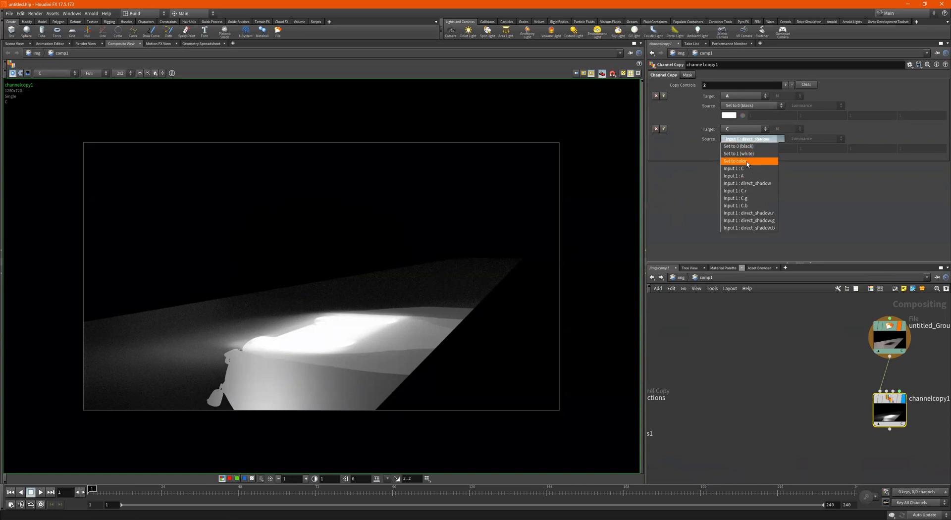
- Fill C with a flat dark grey (0.042), then set the first copy's source to Input 1 : direct_shadow
left_click(747, 161)
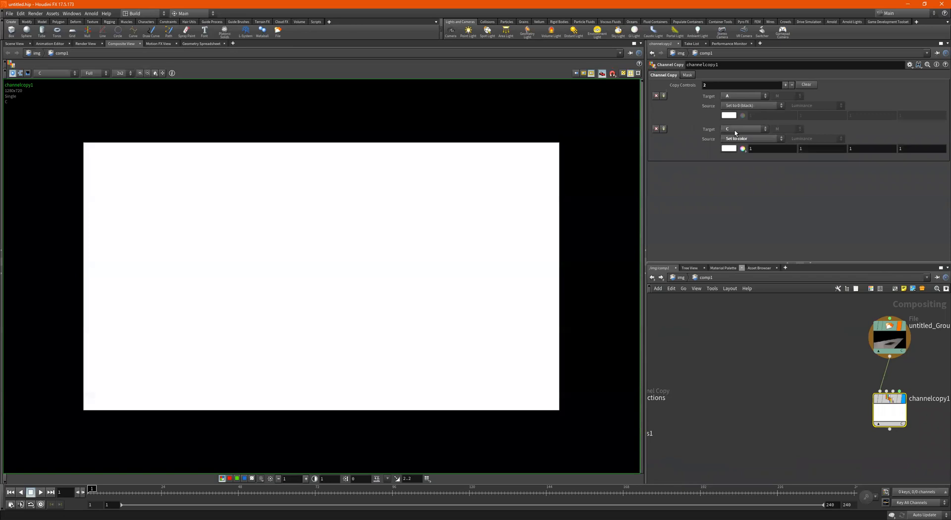
left_click(728, 149)
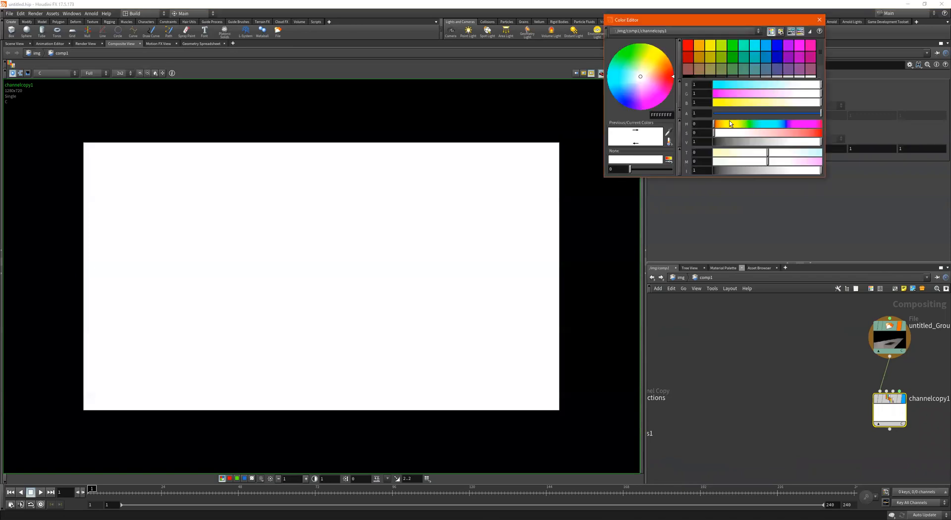
left_click_drag(729, 144, 720, 143)
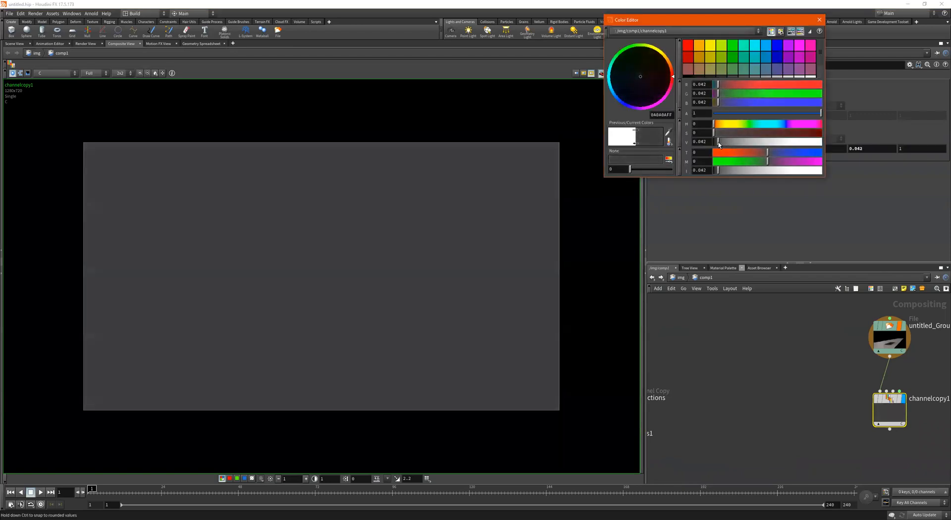
left_click(819, 21)
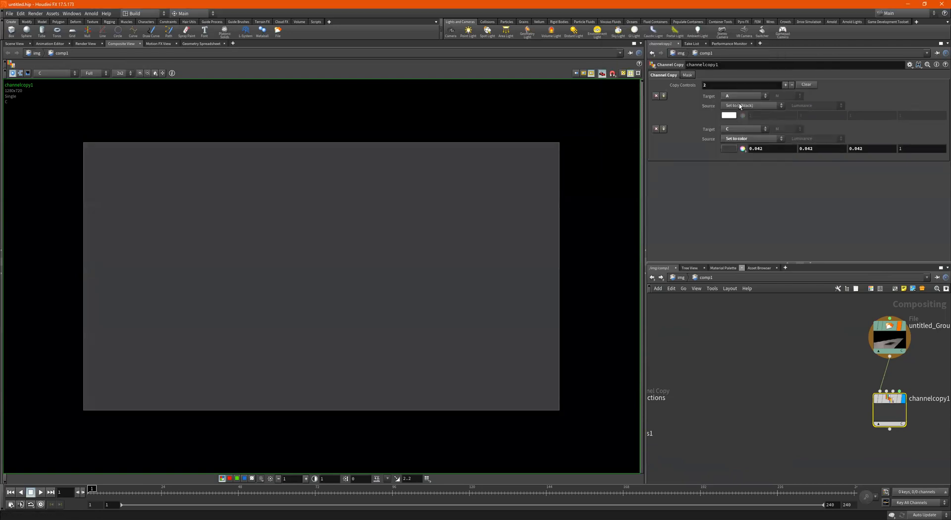
left_click(740, 106)
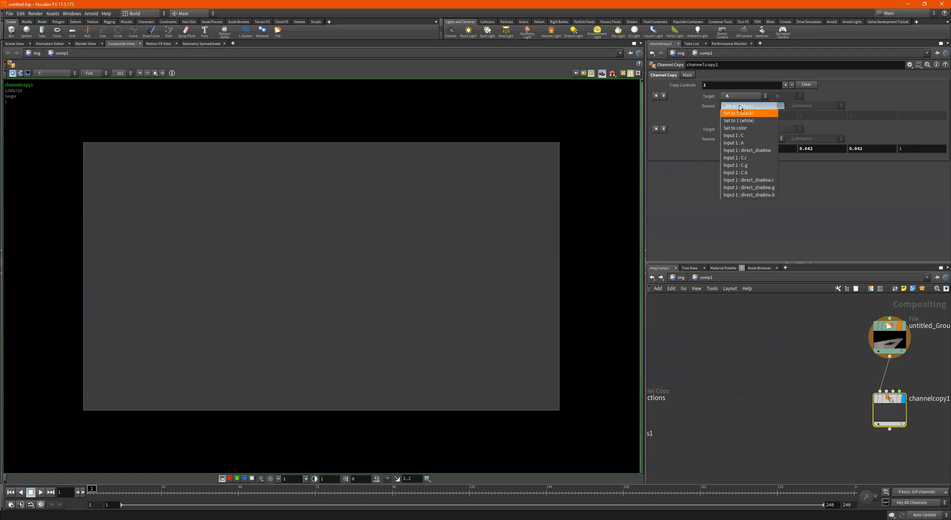
left_click(749, 151)
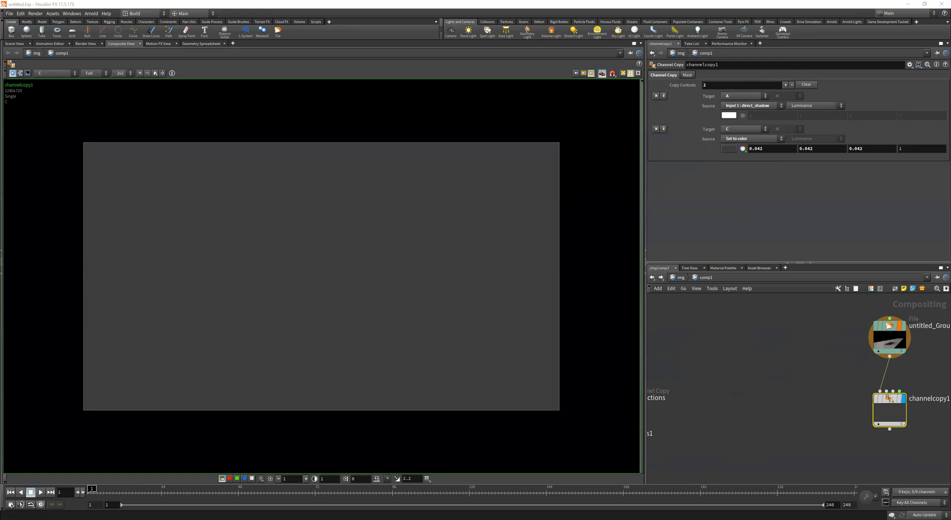
- Move the Ground Shadows file and channelcopy1 nodes to the left and frame the network
key("h")
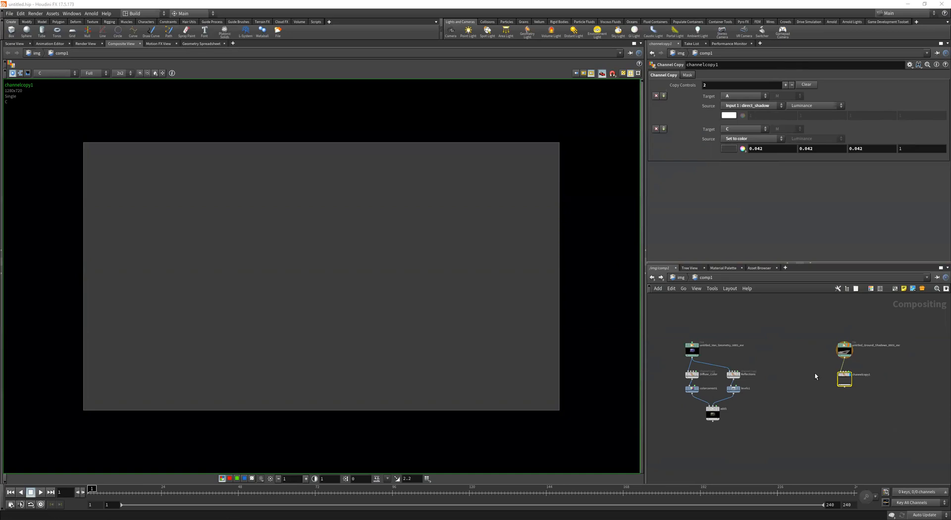
scroll(848, 370, "up", 3)
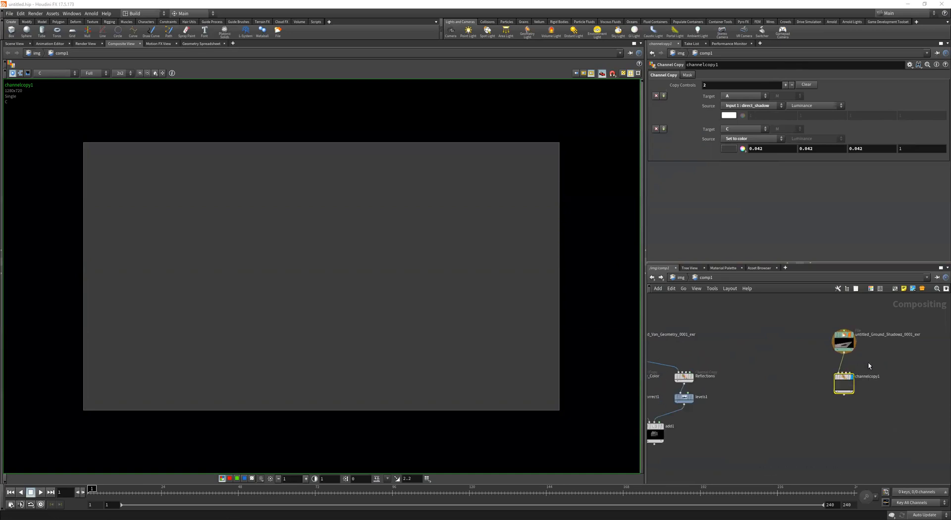
left_click_drag(862, 319, 819, 414)
left_click_drag(834, 359, 770, 352)
key("h")
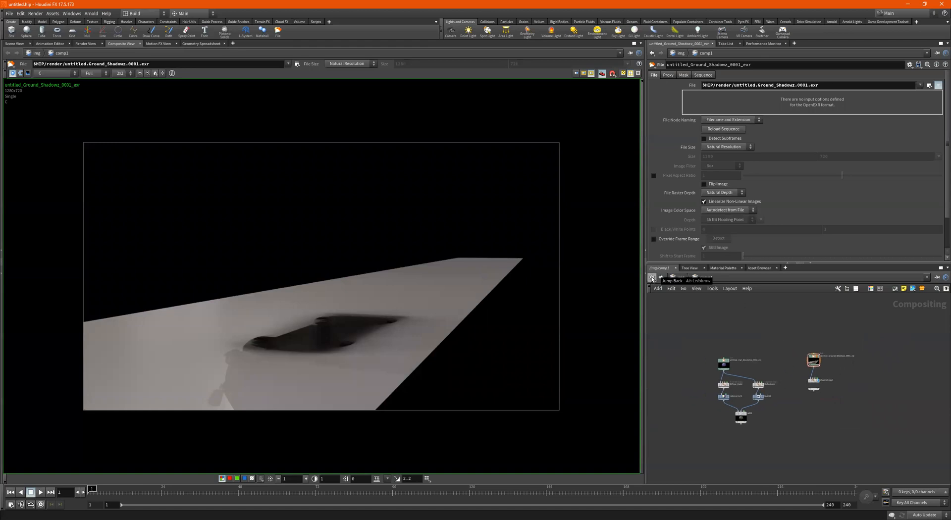
- Enable cam1's background image in the object network, then return to the image network level
left_click(652, 278)
left_click(678, 277)
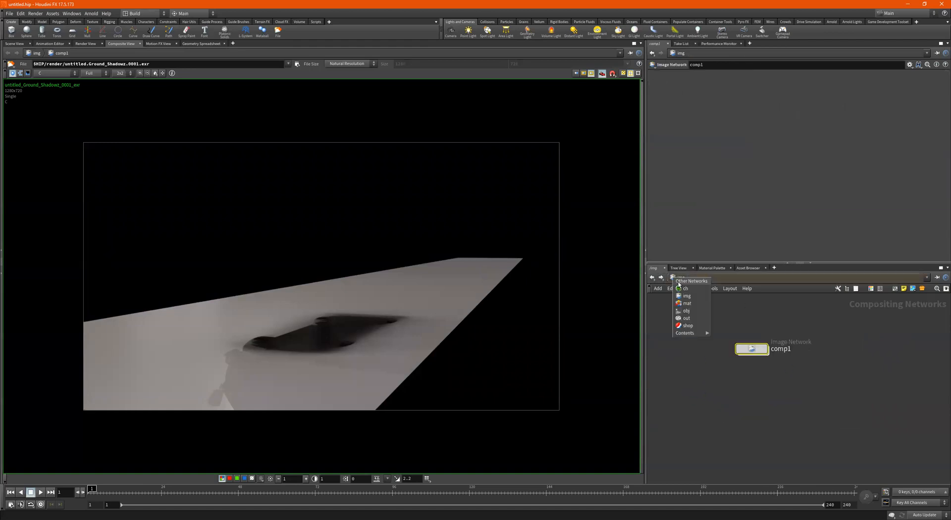
left_click(687, 311)
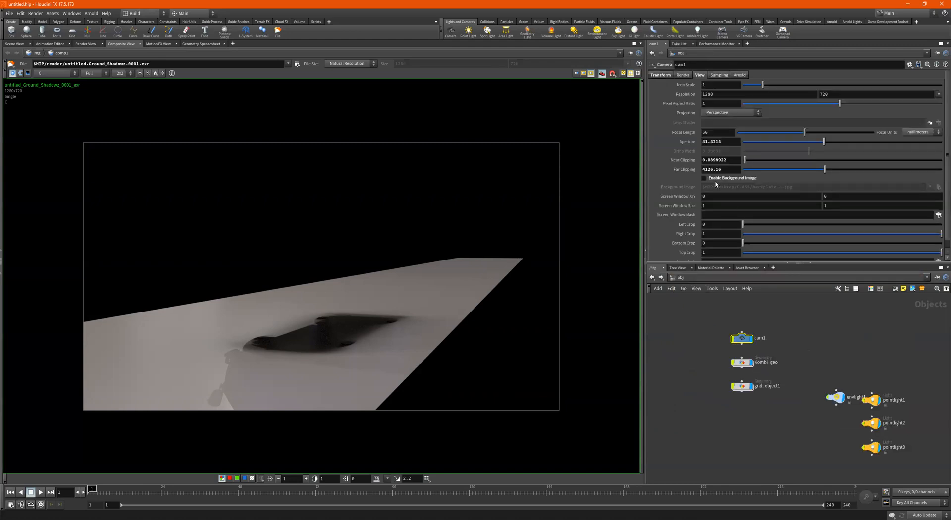
left_click(736, 179)
left_click(808, 186)
left_click(653, 279)
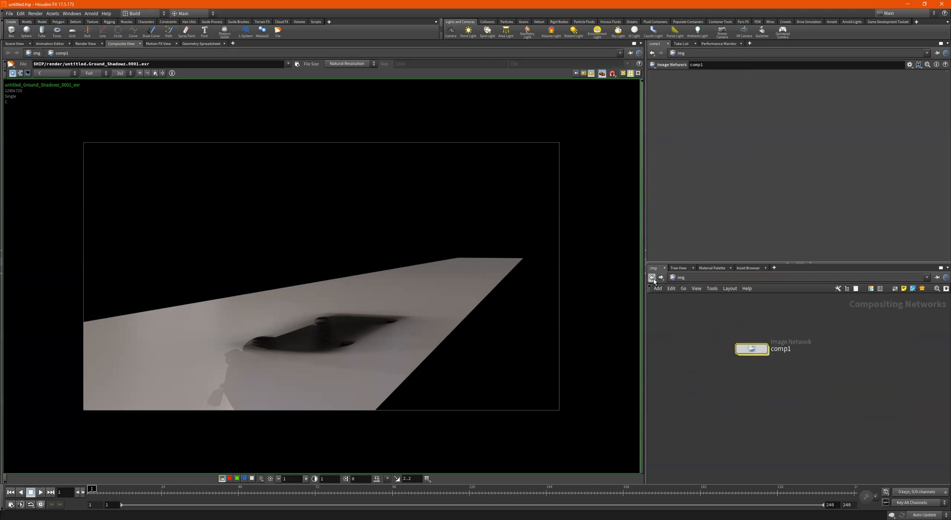
- Inside comp1, add a File node loading $HIP/Desktop/CLASS/backplate-2.jpg
double_click(759, 352)
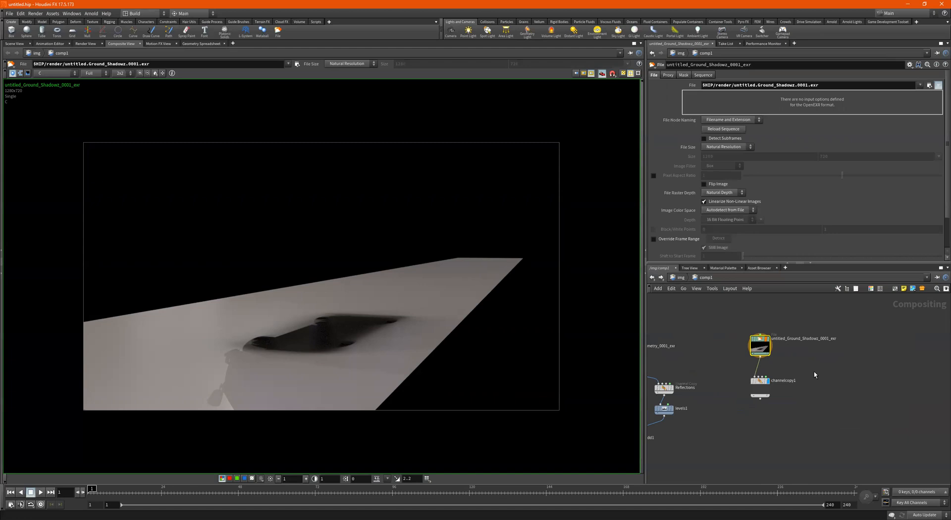
key("Tab")
mouse_move(832, 362)
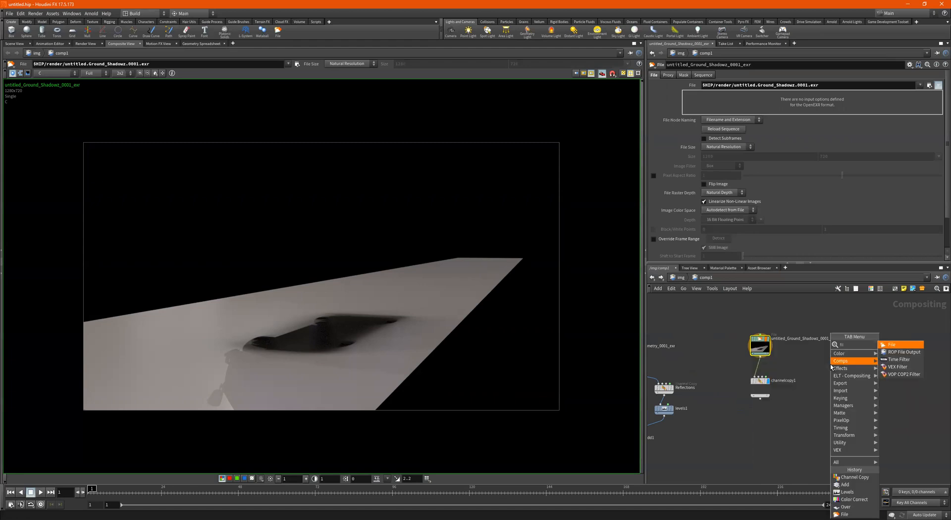
left_click(892, 347)
left_click(830, 369)
left_click_drag(828, 368, 863, 345)
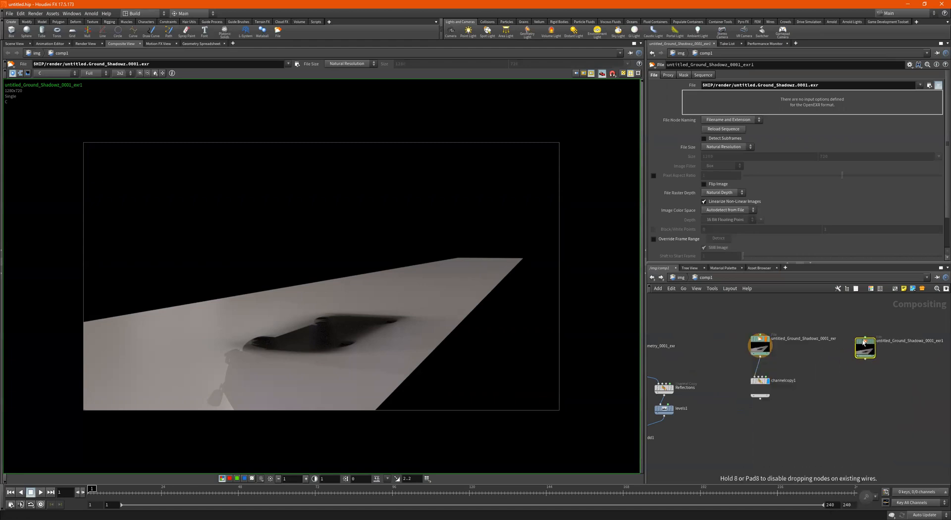
triple_click(822, 87)
type("$HIP/Desktop/CLASS/backplate 2.jpg")
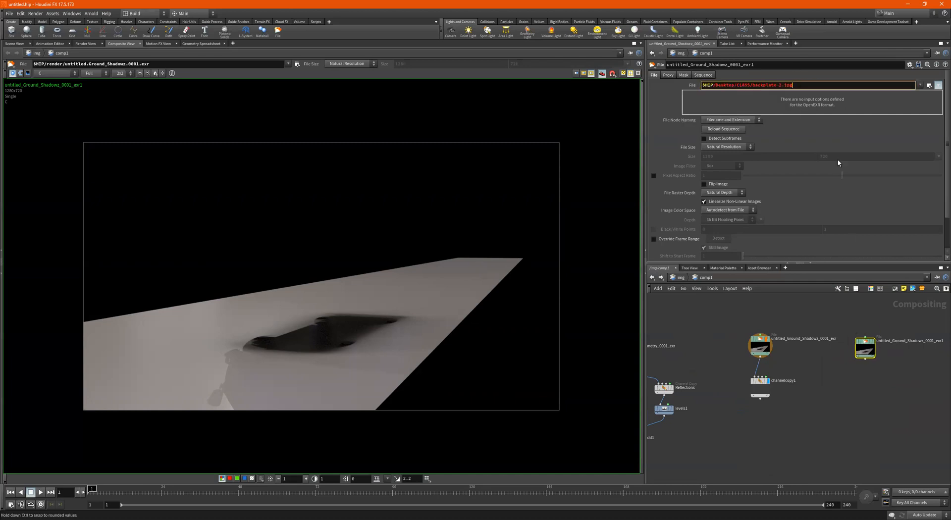
left_click(885, 377)
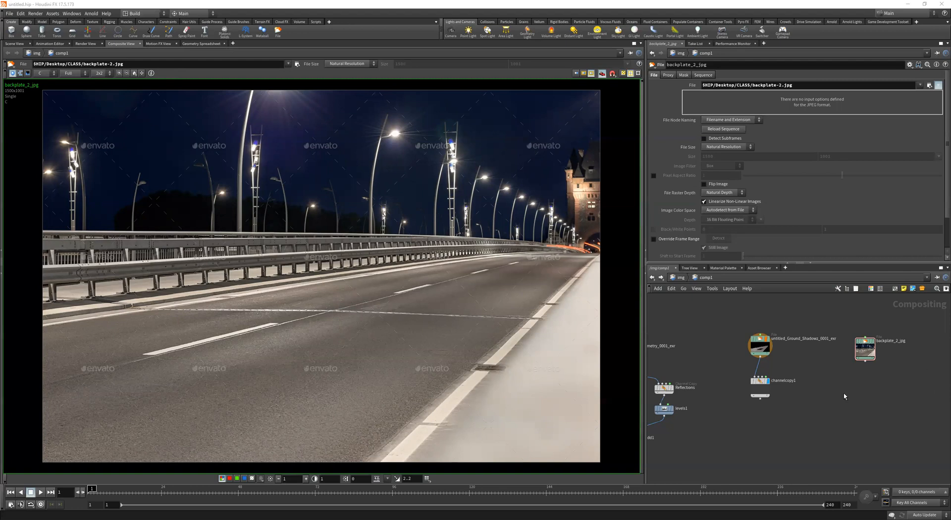
right_click(800, 450)
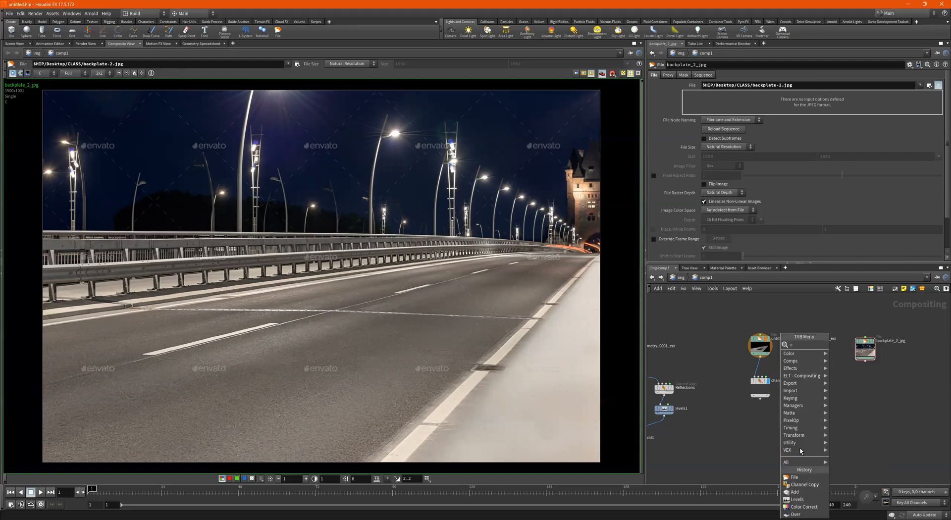
- Add an Over node, over1, to comp1
left_click(794, 514)
left_click(790, 446)
scroll(767, 407, "up", 2)
scroll(766, 408, "down", 2)
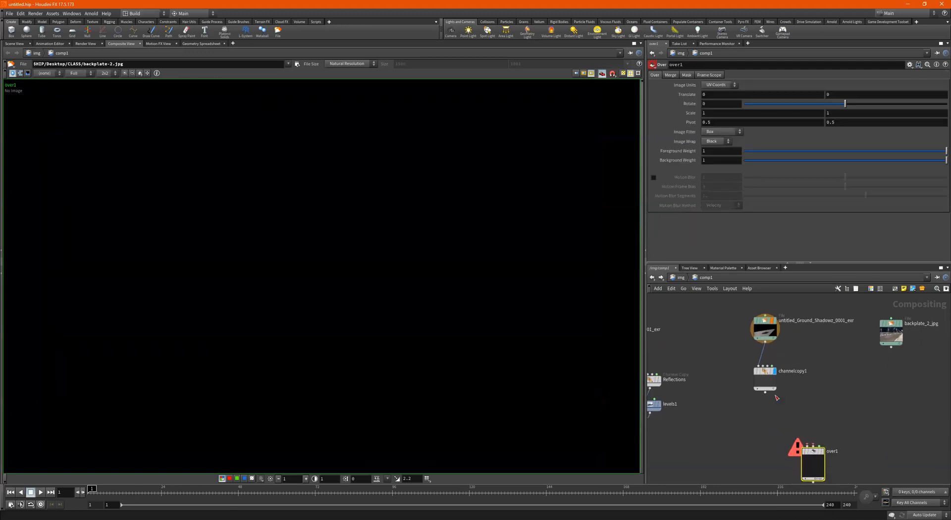
- Wire channelcopy1 into over1's first input and the backplate into its second
left_click(765, 392)
left_click(807, 445)
left_click(891, 347)
left_click(812, 445)
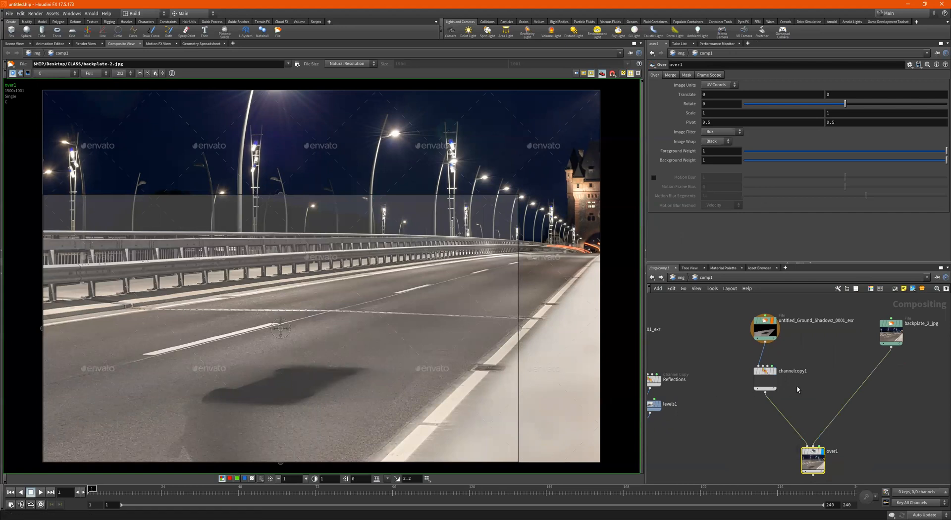
left_click_drag(756, 373, 755, 363)
scroll(756, 377, "up", 5)
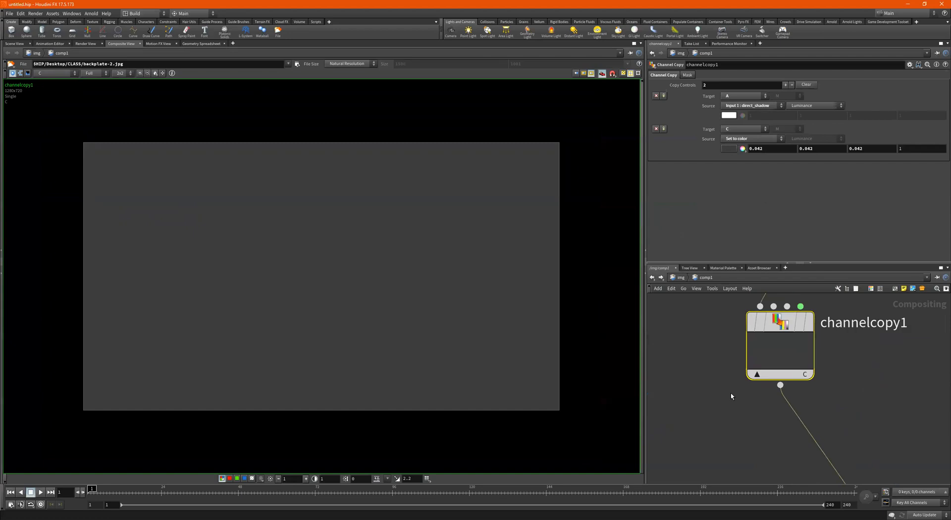
- Compare over1's composite with channelcopy1's image, and keep the viewer pinned to over1
scroll(756, 378, "down", 3)
scroll(764, 380, "down", 3)
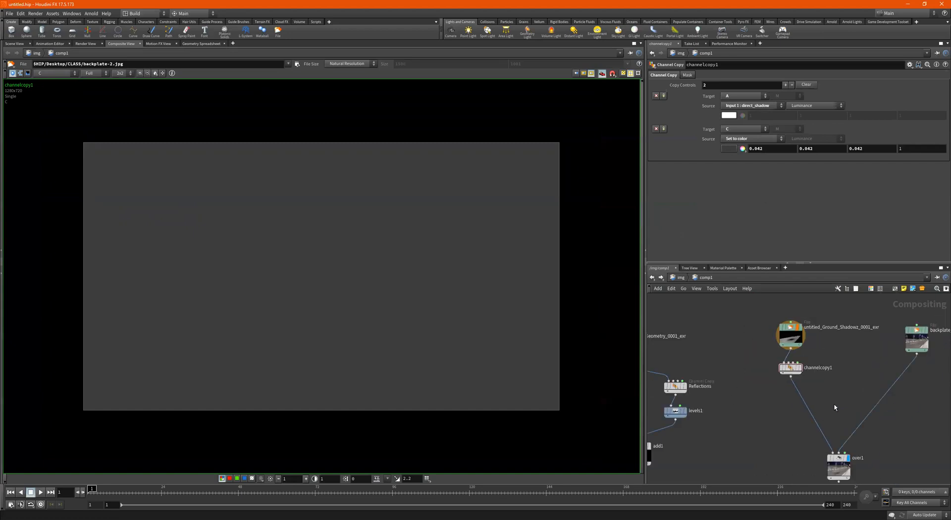
left_click(839, 459)
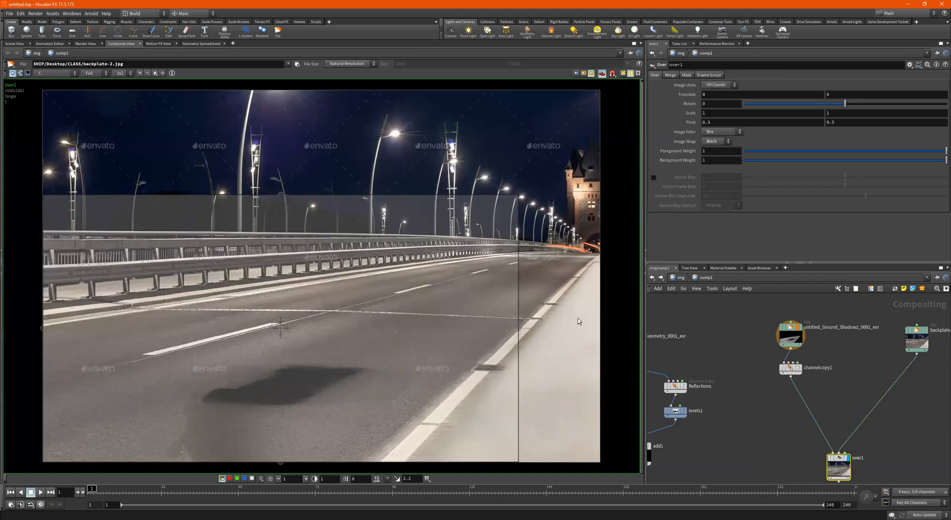
left_click(791, 368)
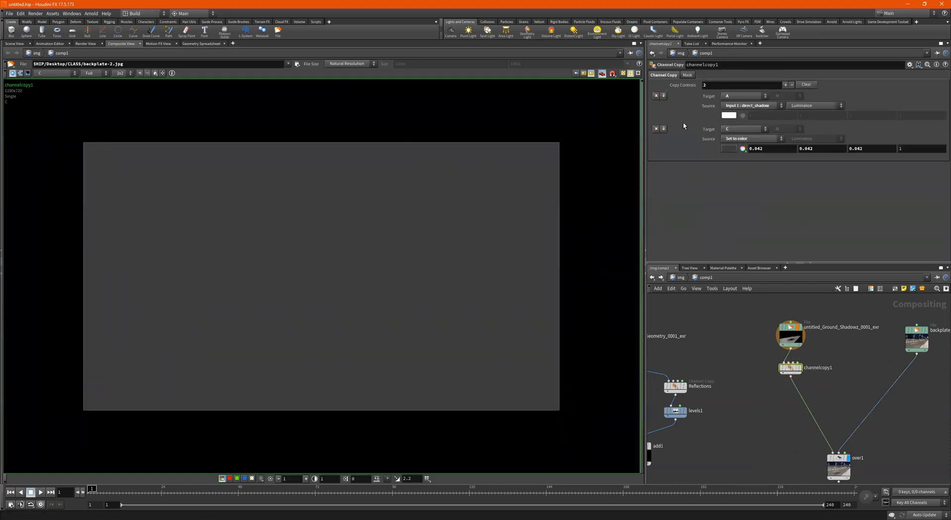
scroll(822, 371, "up", 3)
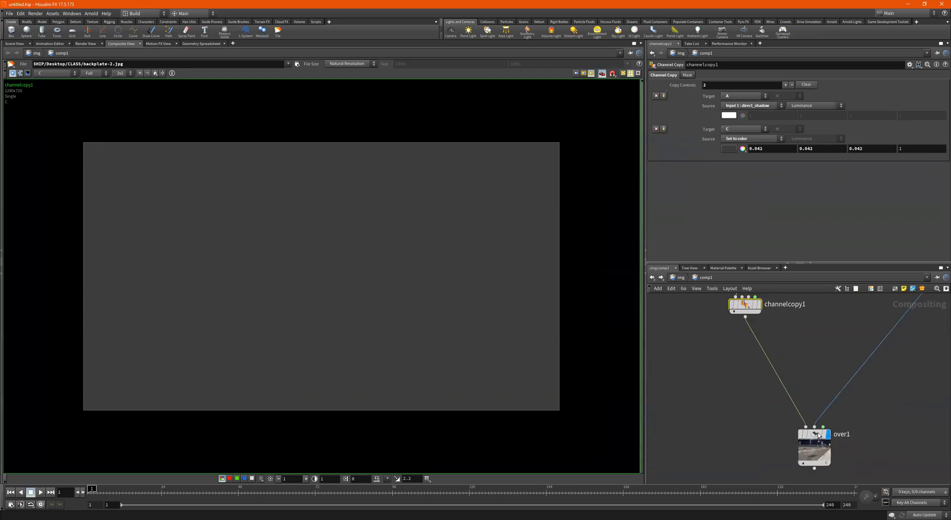
left_click(814, 436)
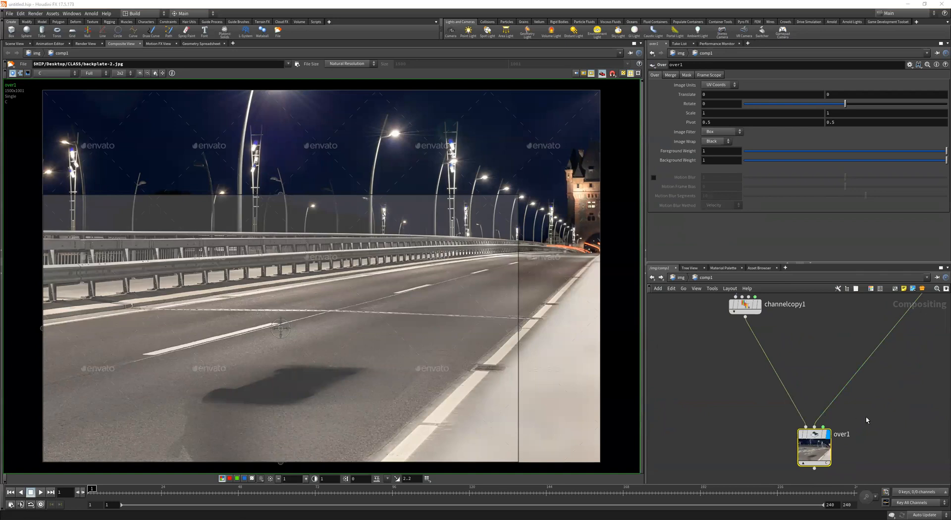
scroll(795, 449, "down", 3)
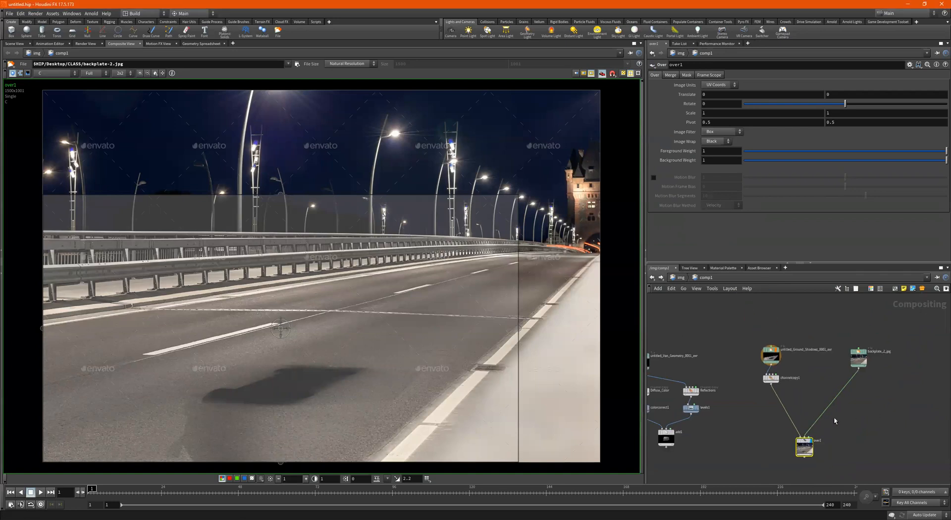
scroll(780, 387, "up", 2)
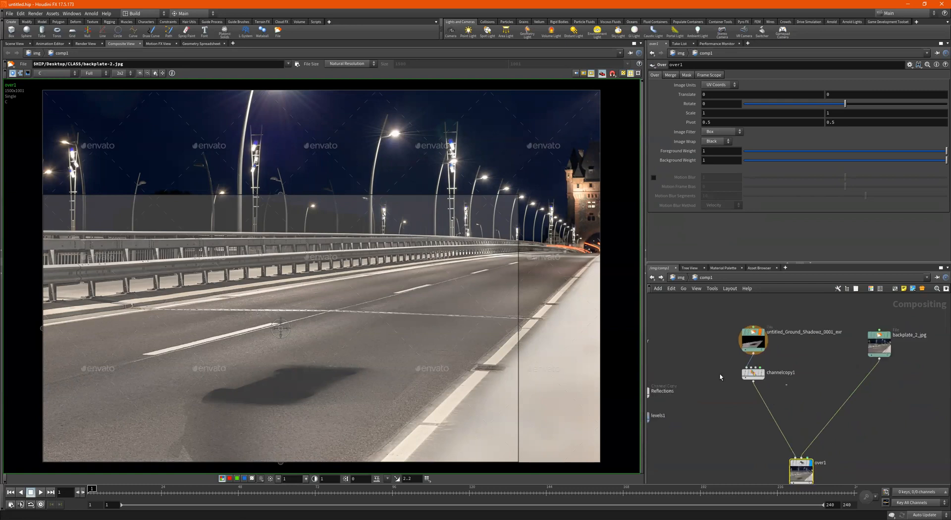
key("Up")
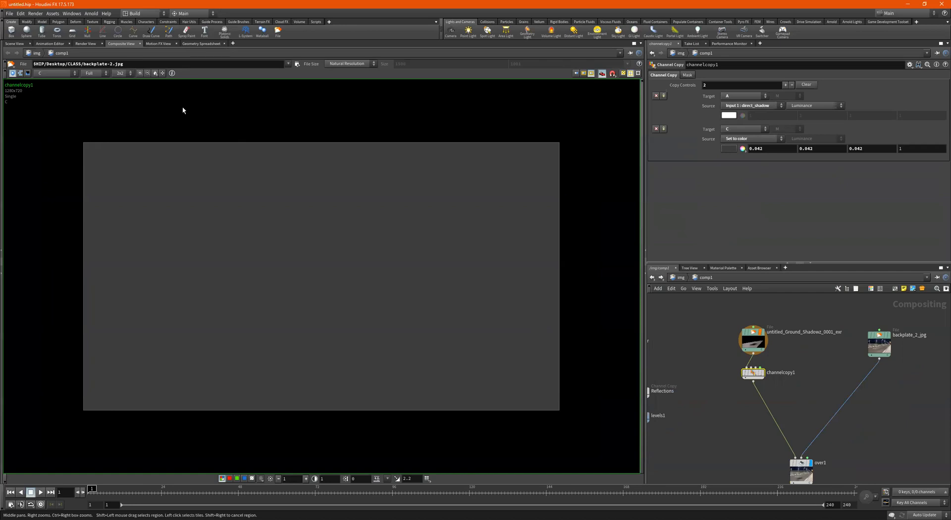
left_click(584, 74)
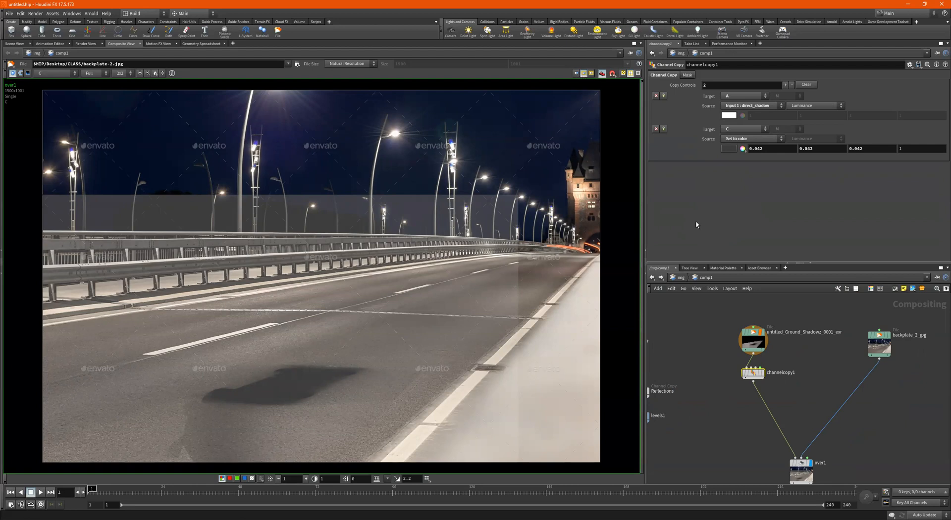
- Set channelcopy1's shadow fill colour to 0.038, then go back up to the /img level
middle_click_drag(862, 436, 854, 414)
left_click(801, 436)
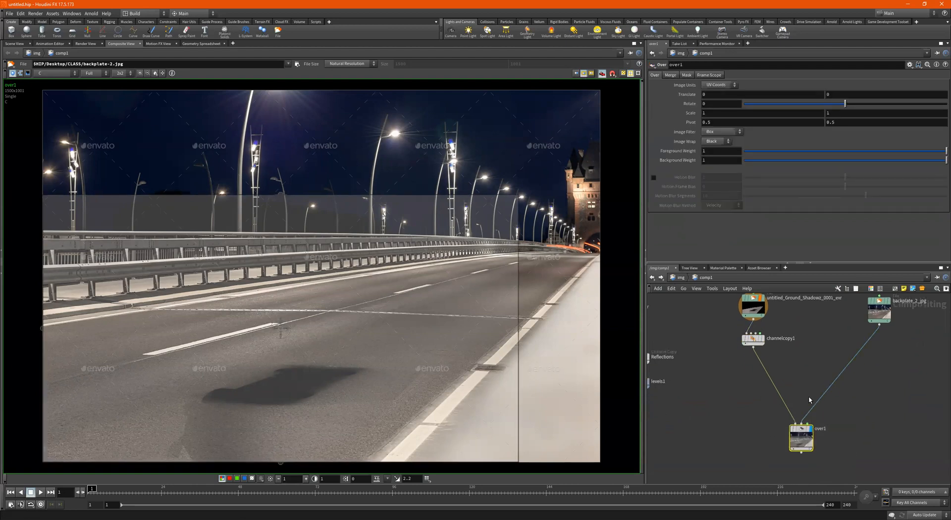
left_click(753, 338)
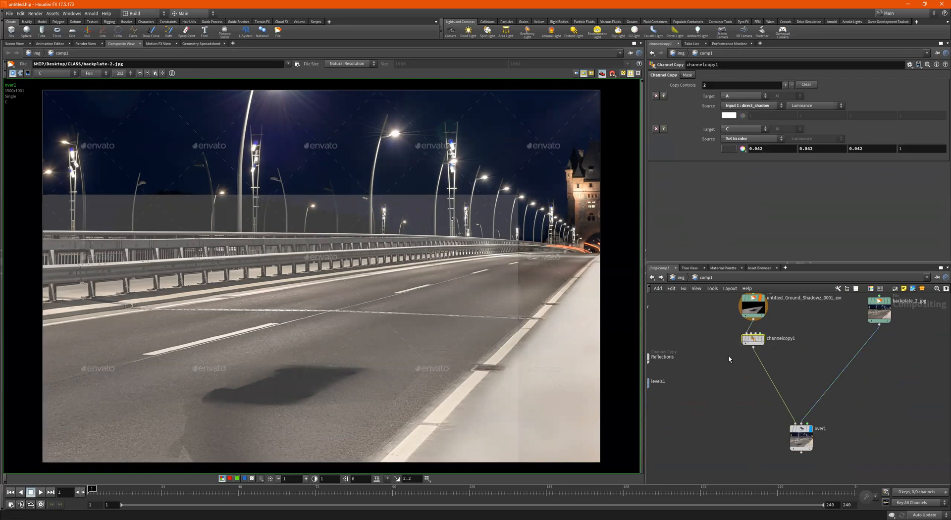
left_click(727, 148)
mouse_move(726, 143)
left_mouse_down()
mouse_move(750, 144)
mouse_move(719, 144)
left_mouse_up()
left_click(819, 21)
left_click(679, 278)
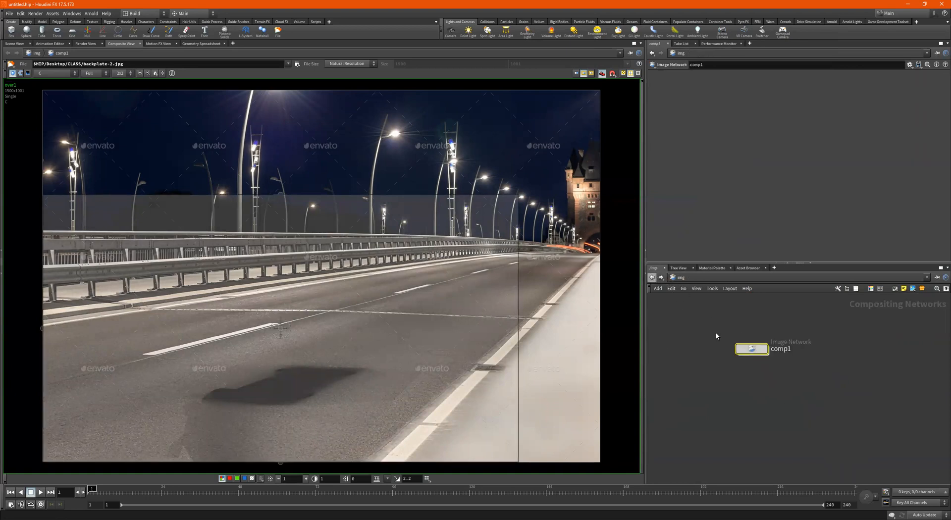
left_click(652, 277)
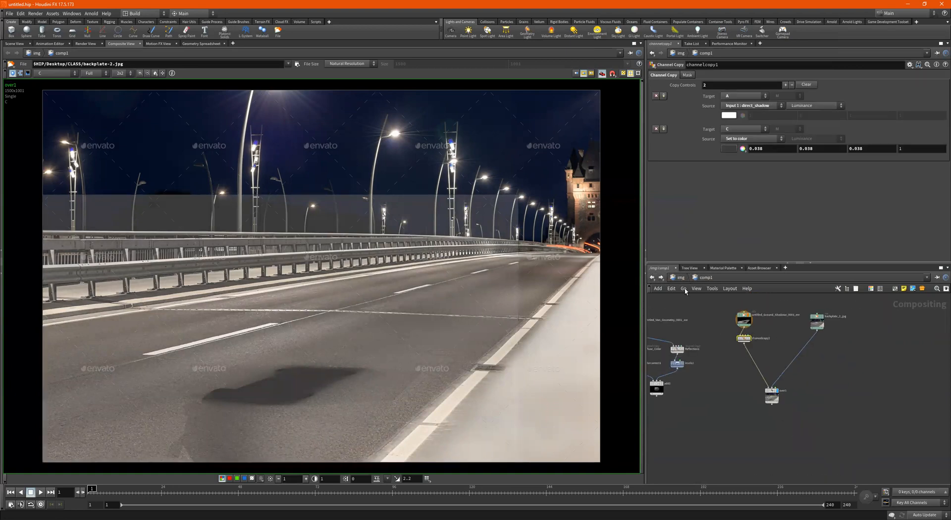
left_click(680, 277)
left_click(680, 278)
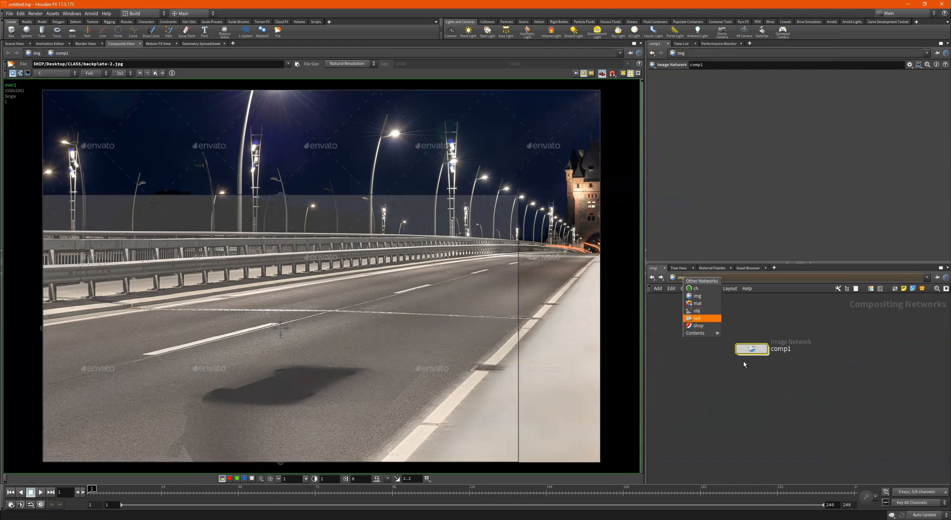
key("Return")
scroll(713, 158, "up", 3)
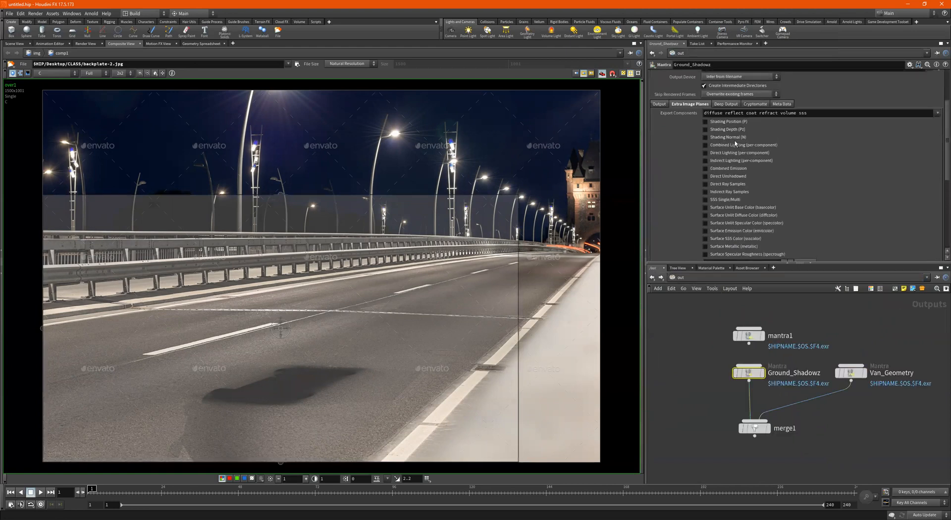
scroll(735, 143, "up", 3)
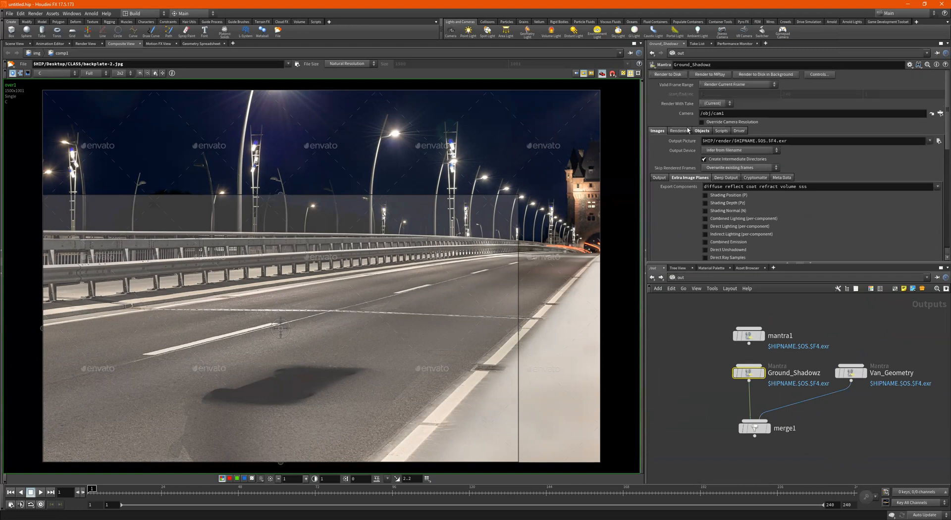
left_click(661, 178)
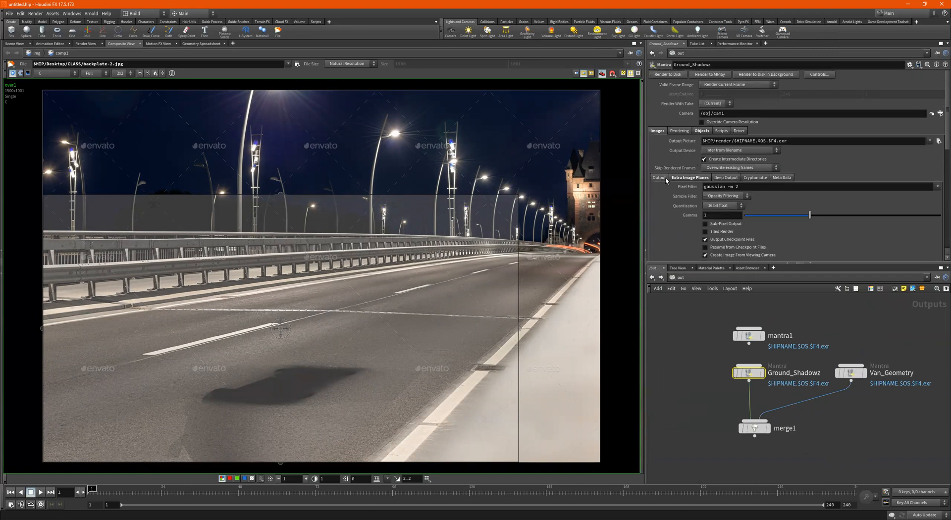
left_click(719, 131)
left_click(705, 132)
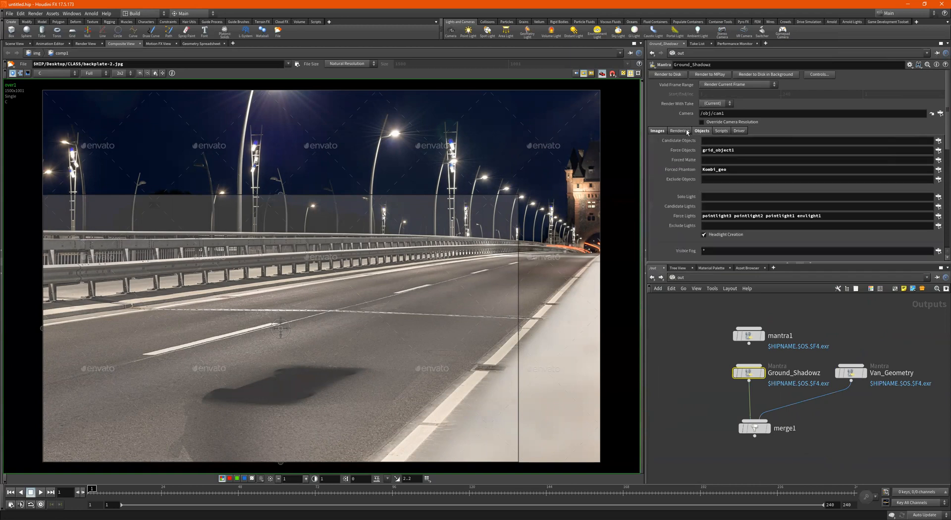
left_click(674, 131)
left_click(658, 131)
scroll(700, 338, "down", 2)
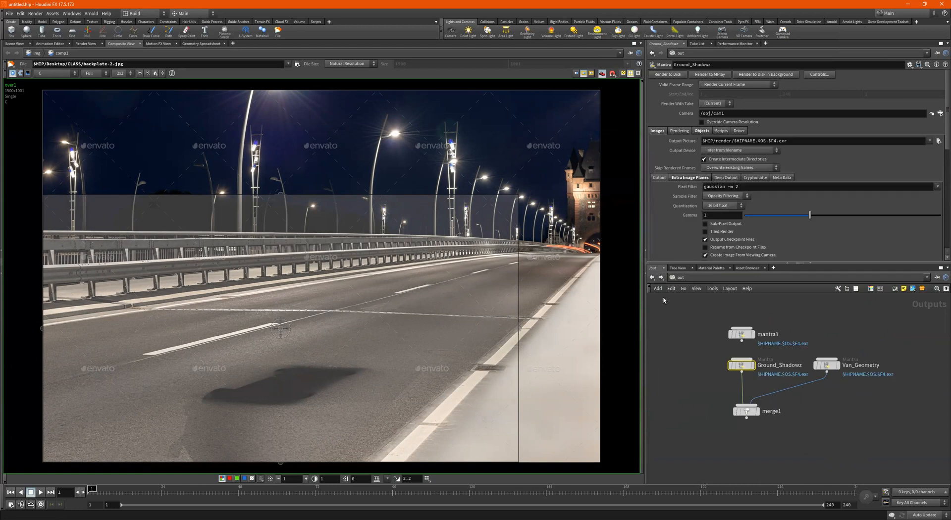
left_click(678, 279)
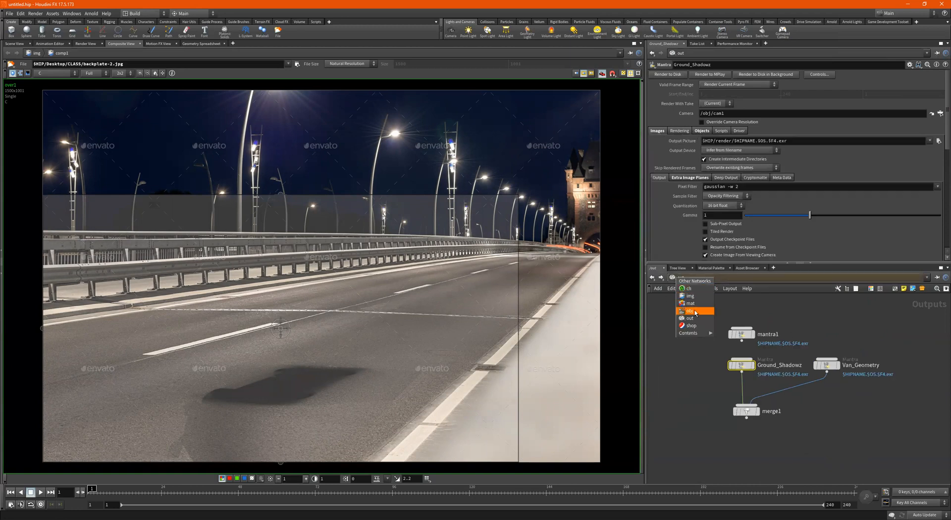
key("Return")
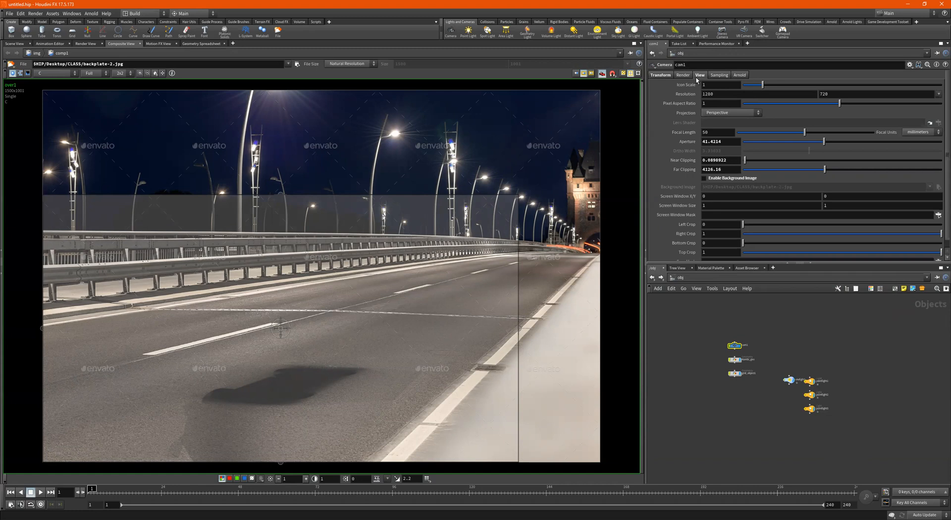
left_click(652, 278)
left_click(653, 277)
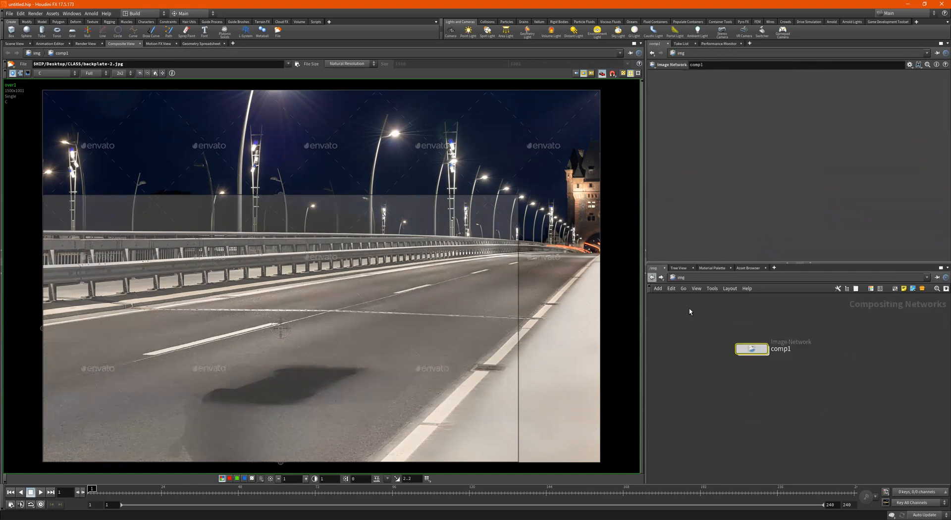
double_click(752, 349)
- Insert a Scale node (scale1) on the wire between backplate_2_jpg and over1
scroll(770, 324, "up", 4)
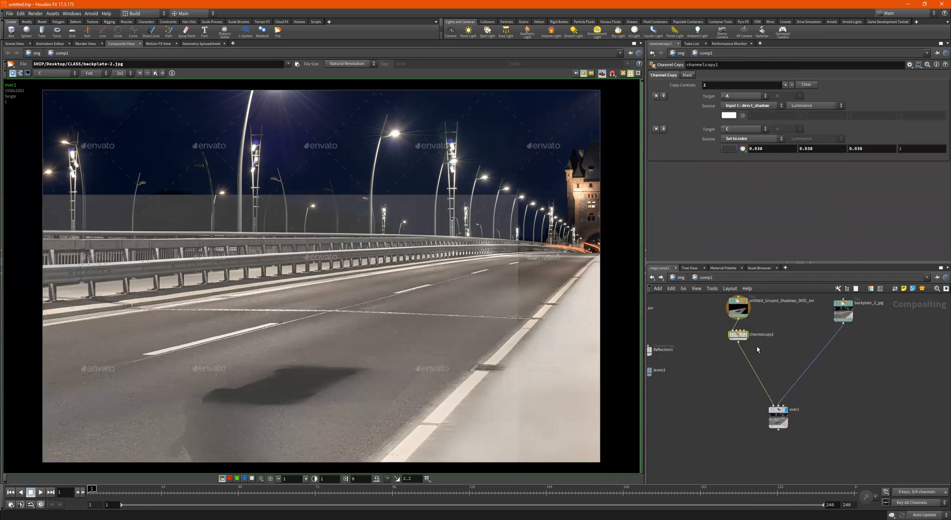
left_click(851, 321)
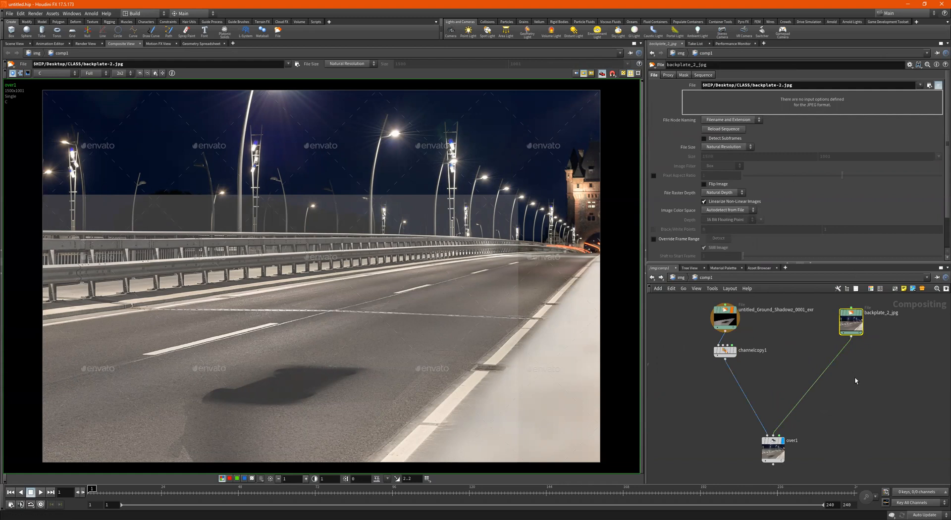
key("Tab")
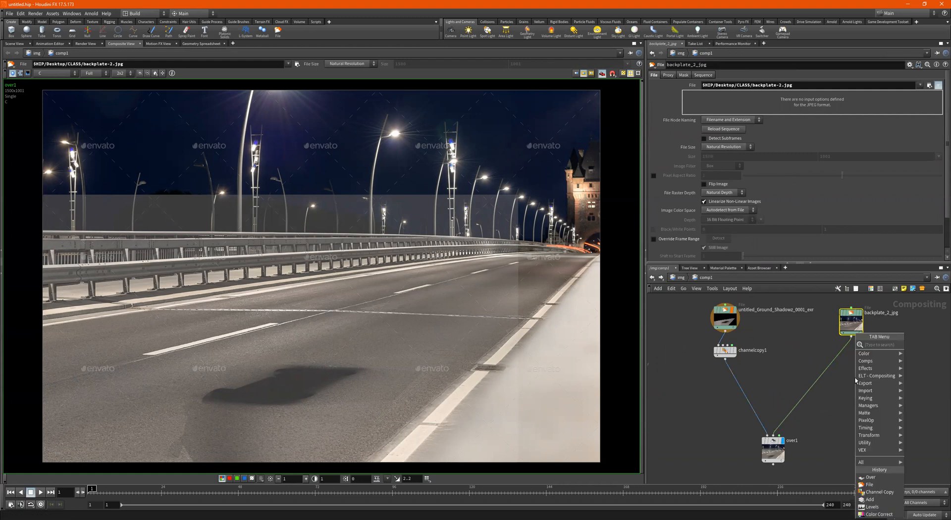
type("scale")
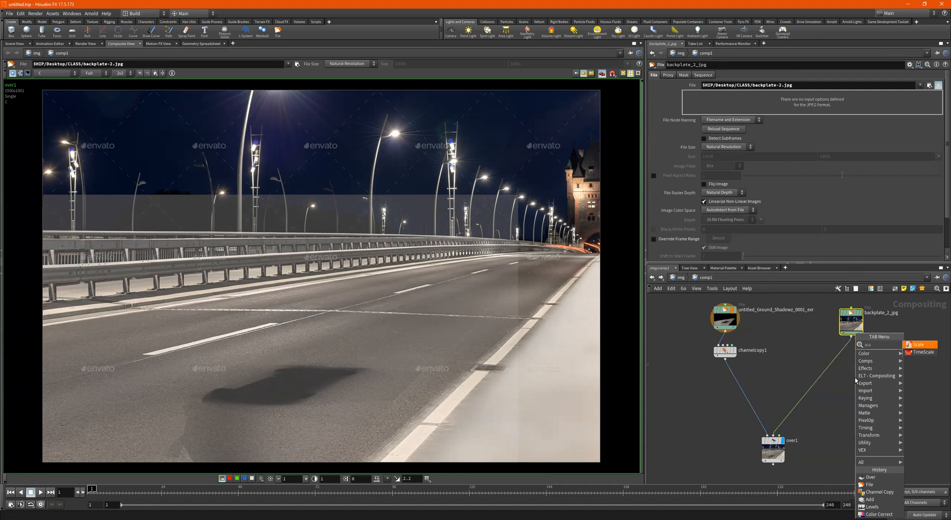
key("Return")
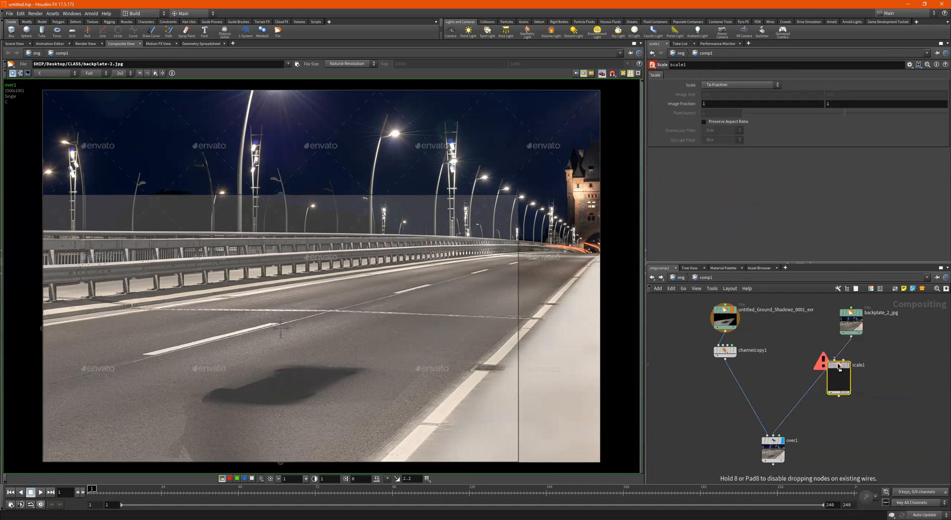
left_click(851, 361)
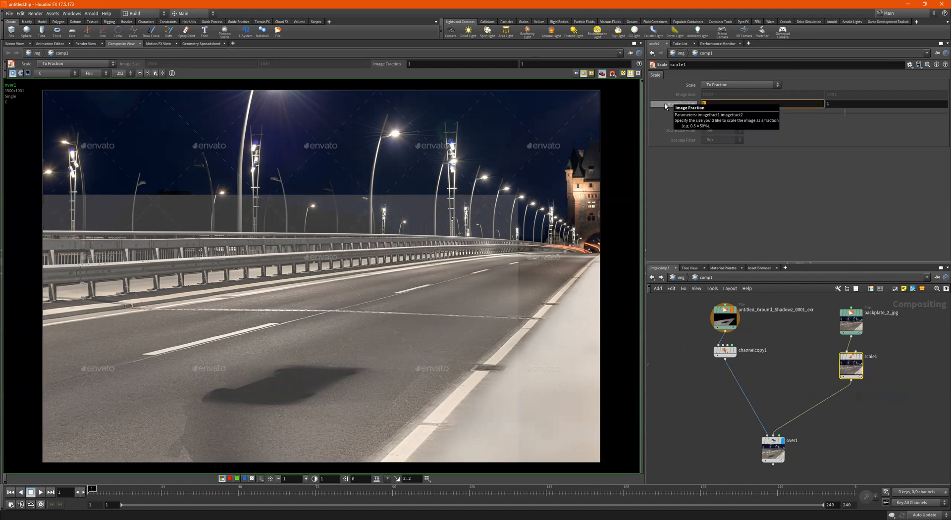
- Set scale1 to To Resolution with an image size of 1280 × 720
left_click(725, 85)
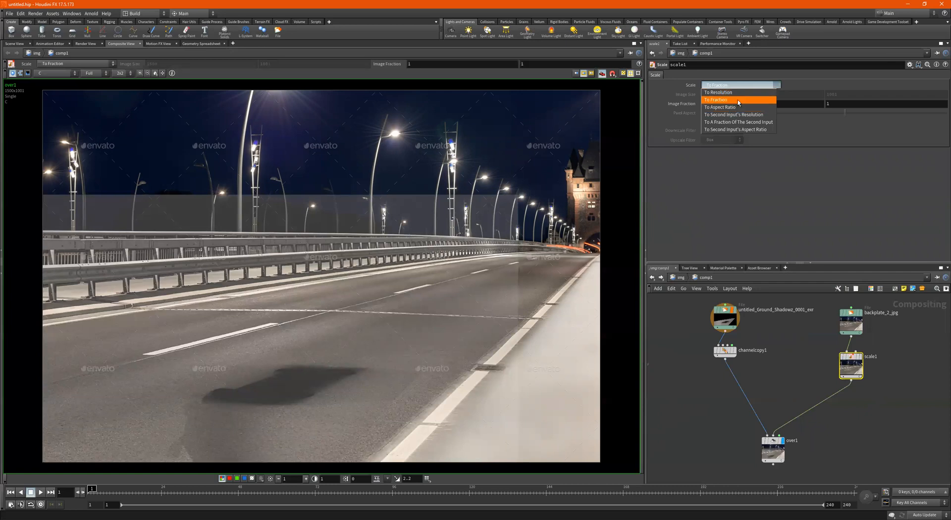
key("Return")
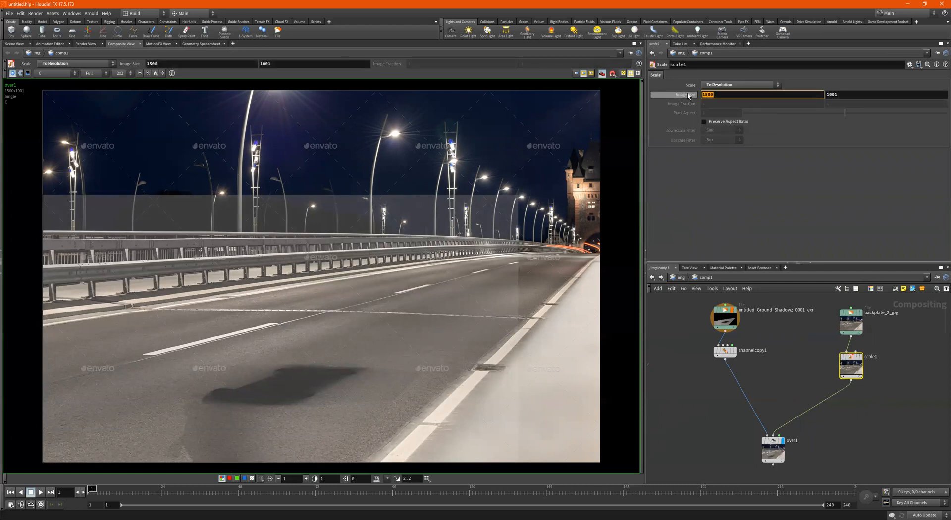
key("Tab")
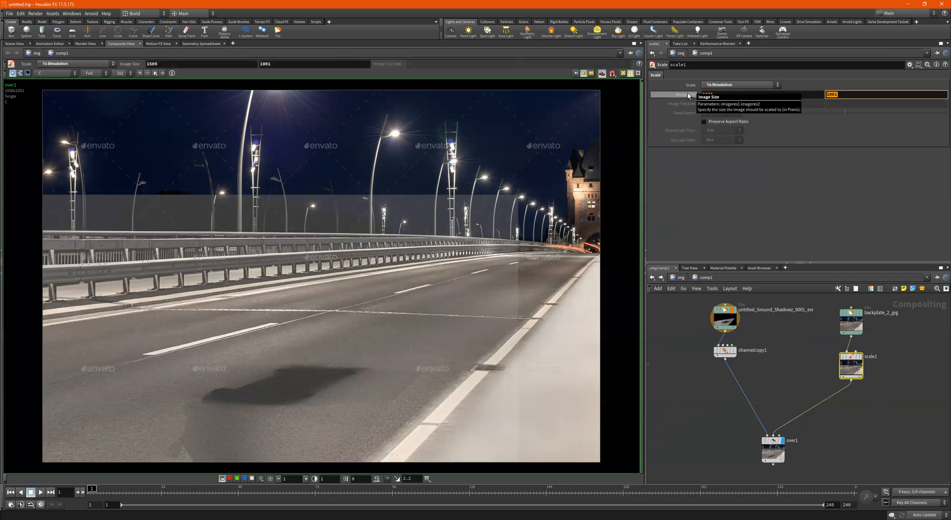
type("720")
key("Return")
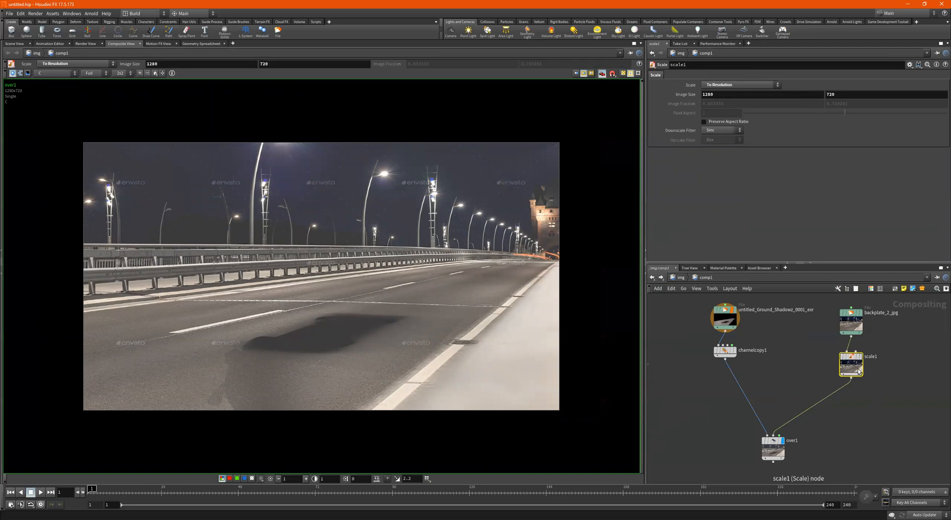
scroll(811, 441, "down", 5)
scroll(772, 435, "up", 4)
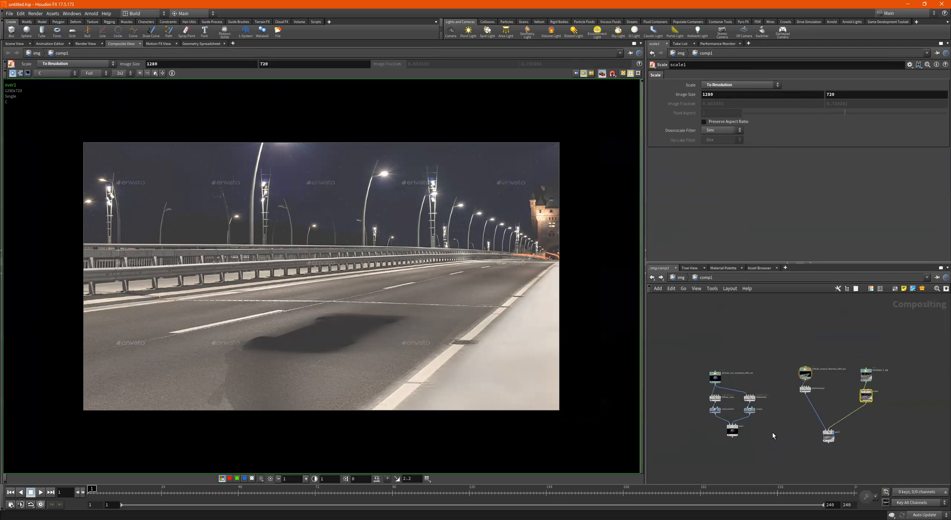
- Compare add1's van render with over1's road composite, then add a new Over node, over2
left_click(718, 433)
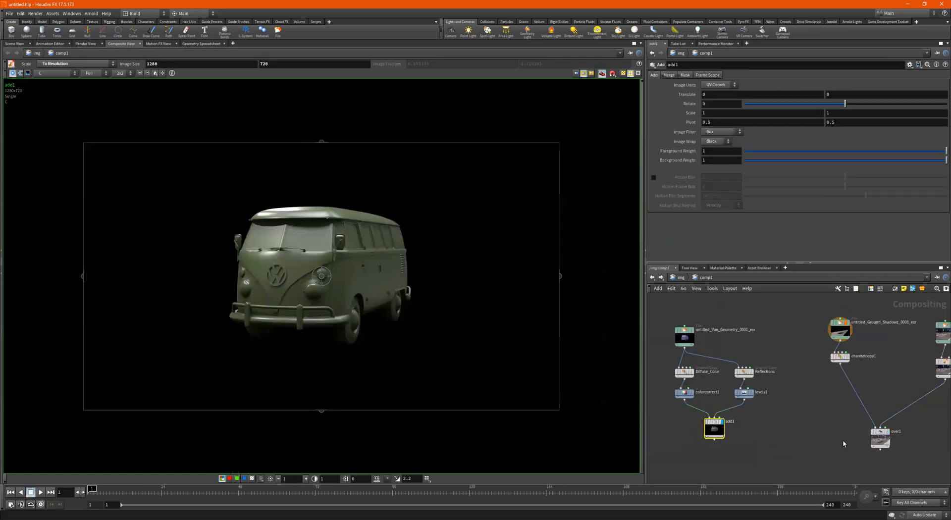
left_click(882, 434)
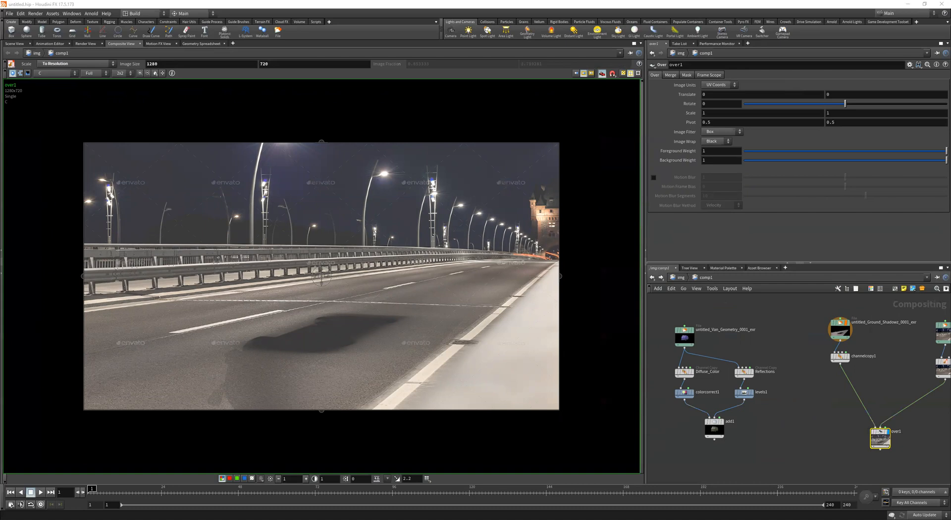
right_click(804, 455)
left_click(803, 477)
left_click(804, 454)
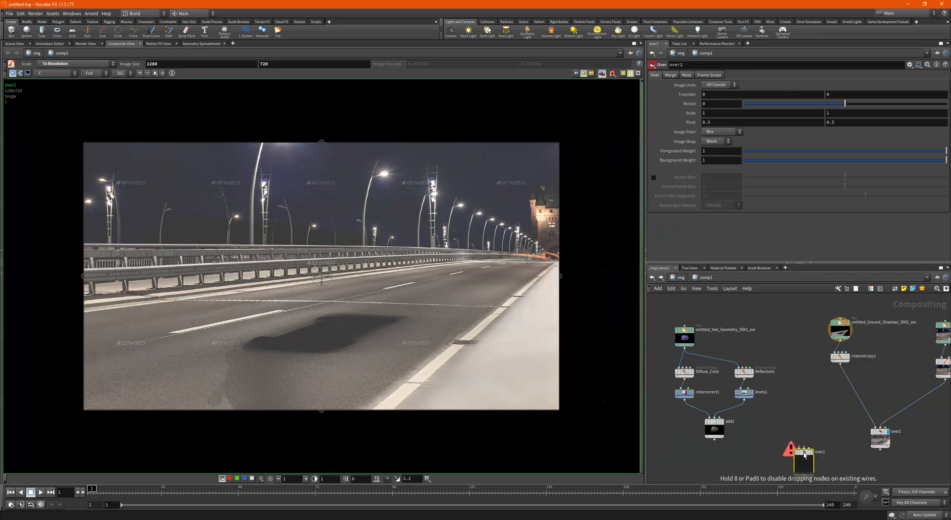
- Wire over1 into over2's background input and add1 into its foreground input
scroll(817, 413, "up", 2)
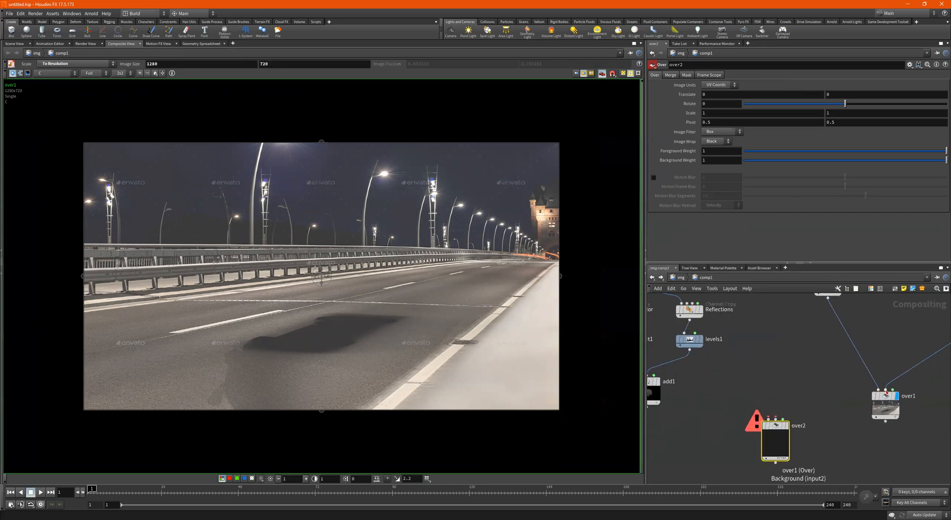
scroll(856, 405, "down", 3)
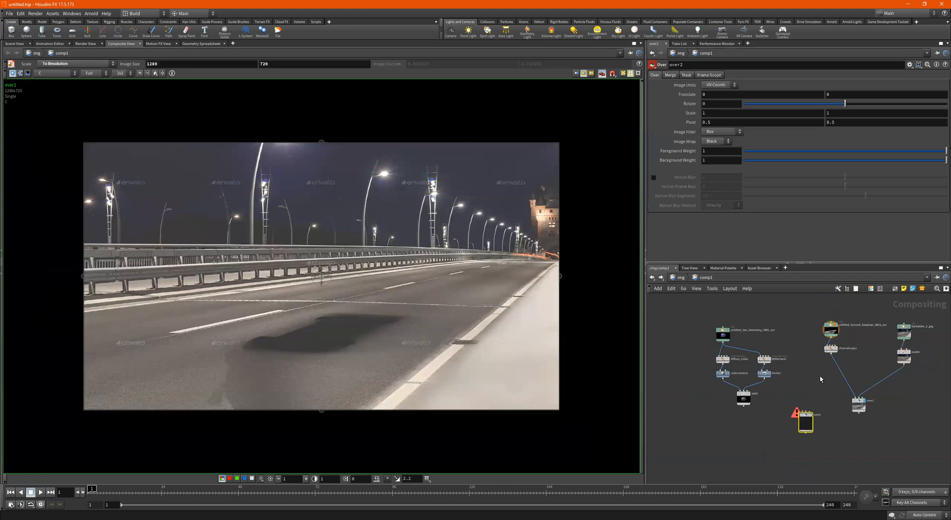
scroll(821, 379, "down", 1)
scroll(798, 438, "up", 4)
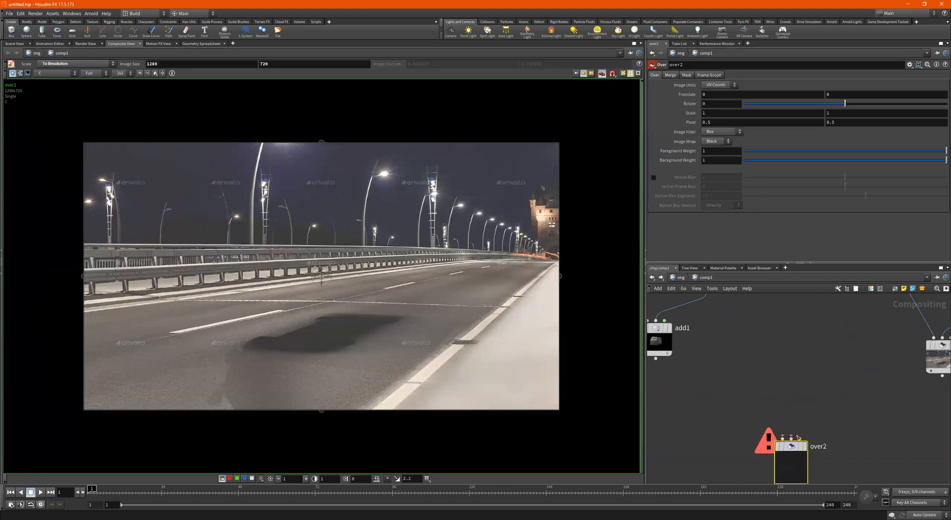
left_click_drag(791, 439, 940, 377)
scroll(787, 402, "down", 2)
left_click(713, 372)
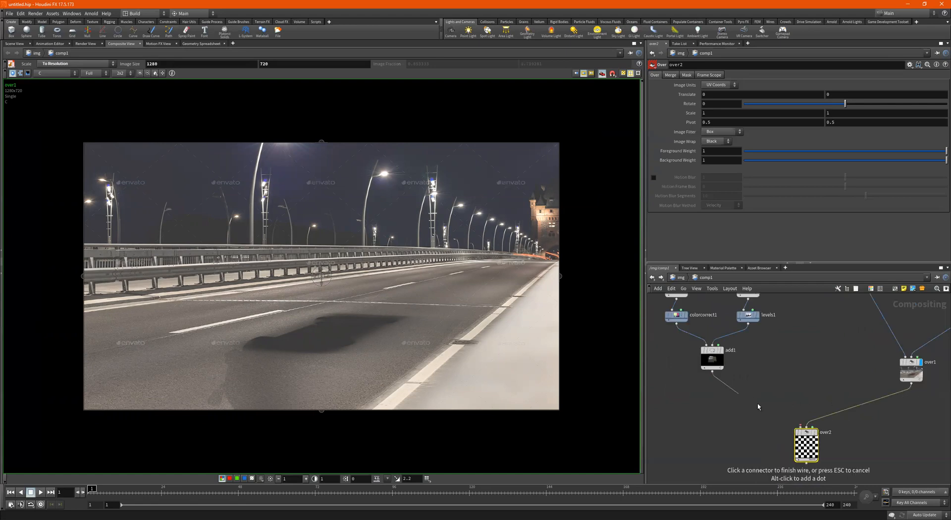
left_click(806, 433)
scroll(803, 435, "up", 1)
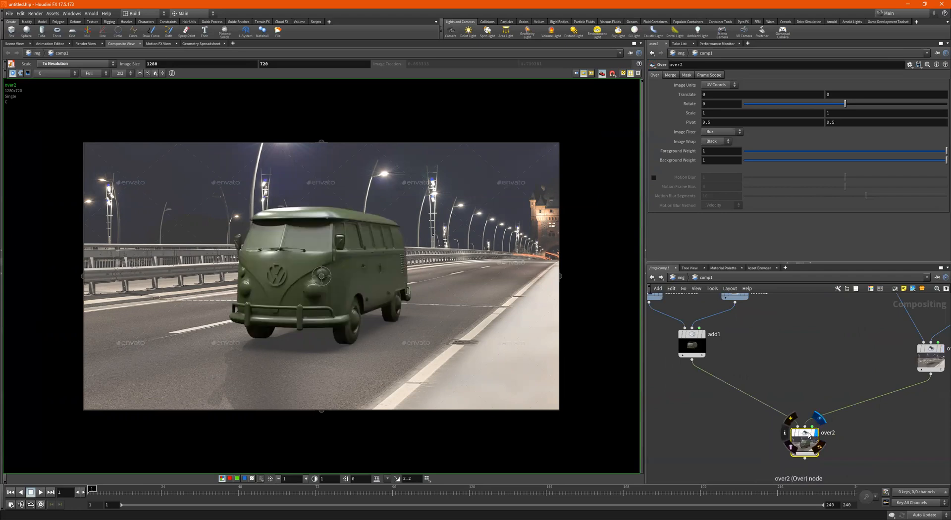
scroll(806, 392, "down", 2)
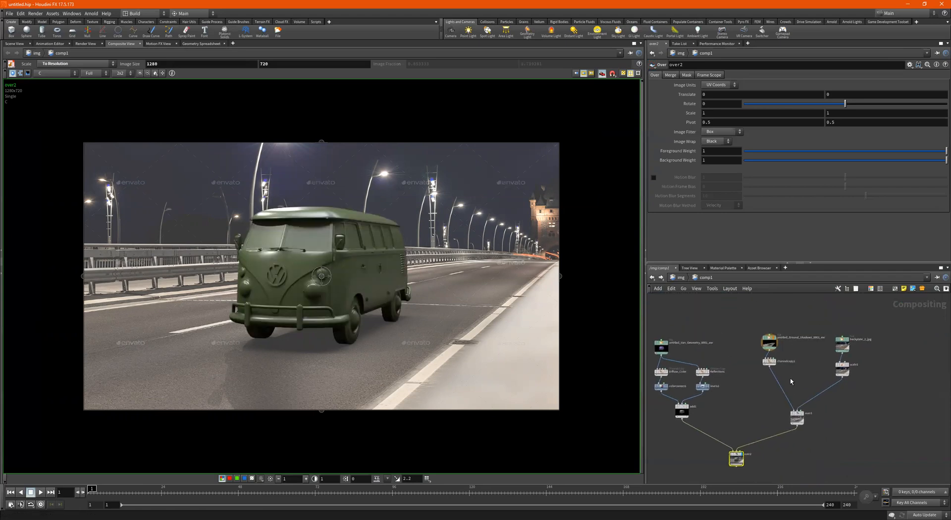
scroll(809, 346, "up", 2)
left_click(754, 350)
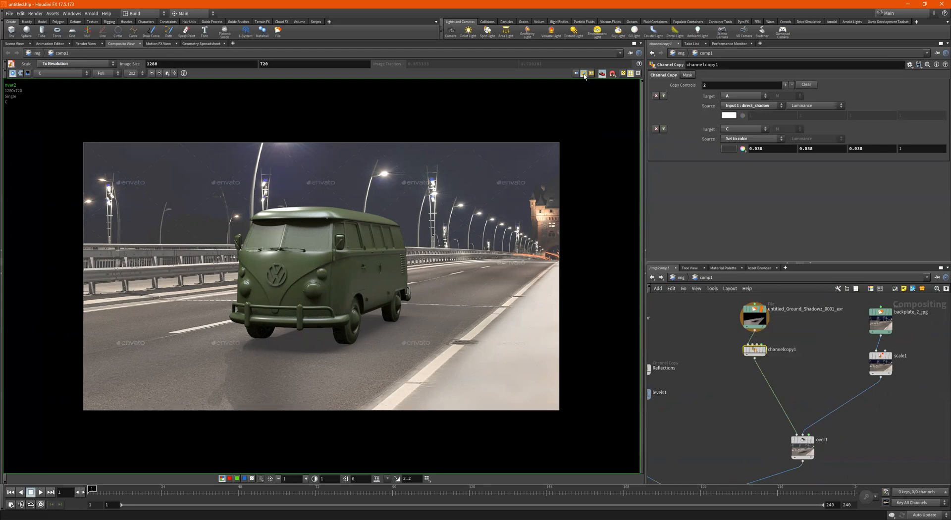
- Darken channelcopy1's fill colour, trying 0.028 and then 0.005
left_click(729, 148)
mouse_move(720, 142)
left_mouse_down()
mouse_move(732, 145)
mouse_move(717, 144)
left_mouse_up()
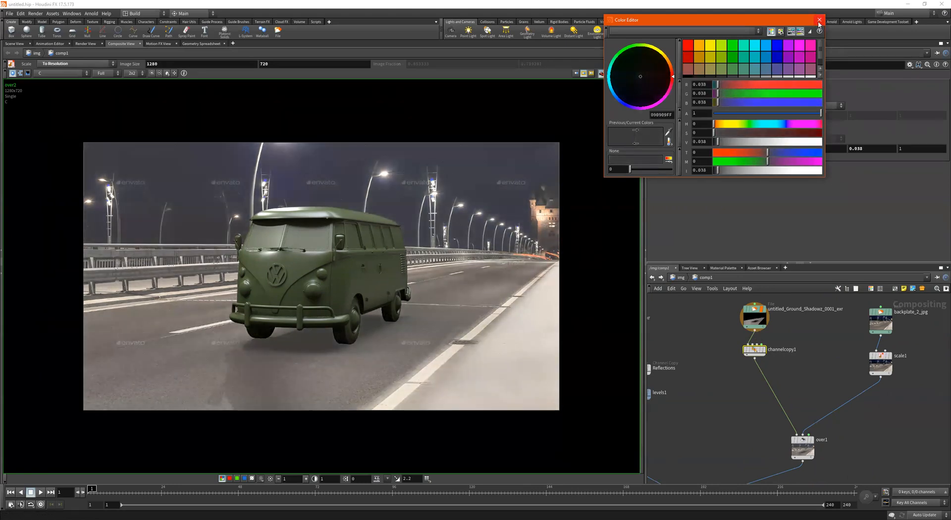
left_click(819, 20)
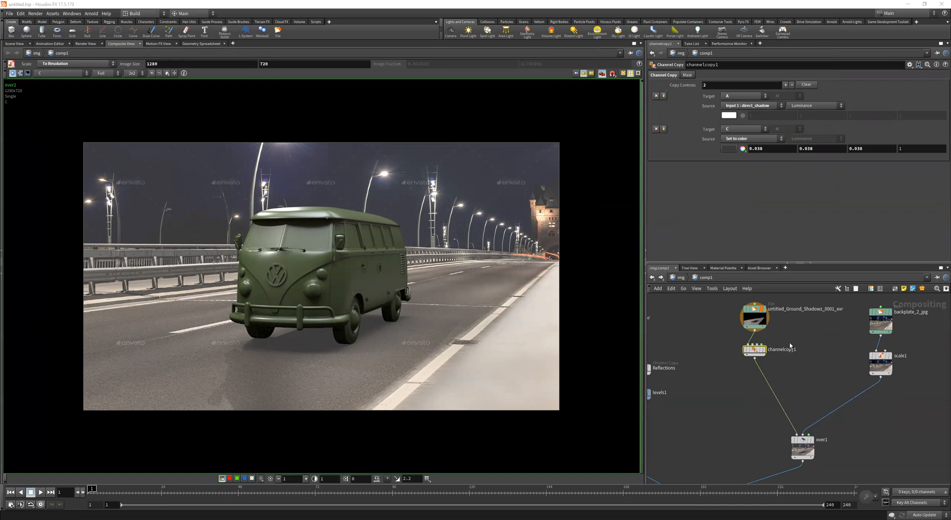
left_click(729, 149)
left_click(708, 141)
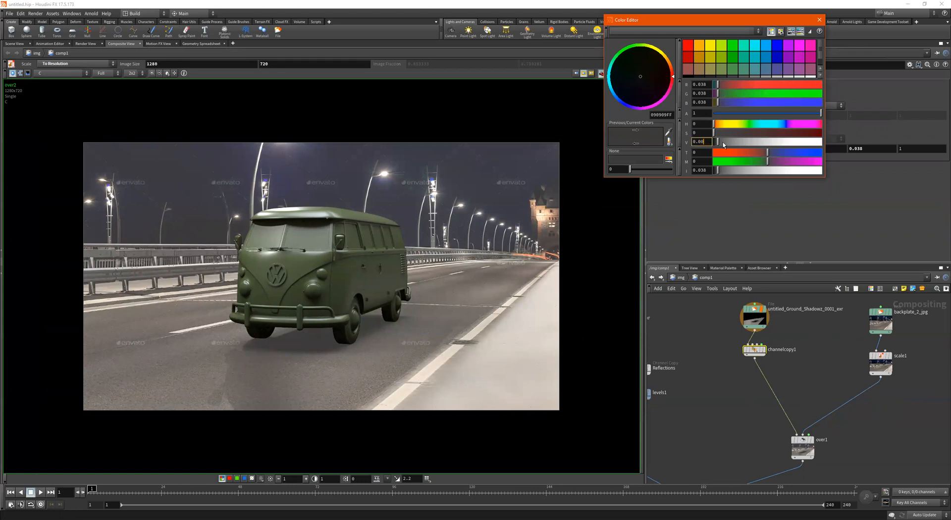
key("Return")
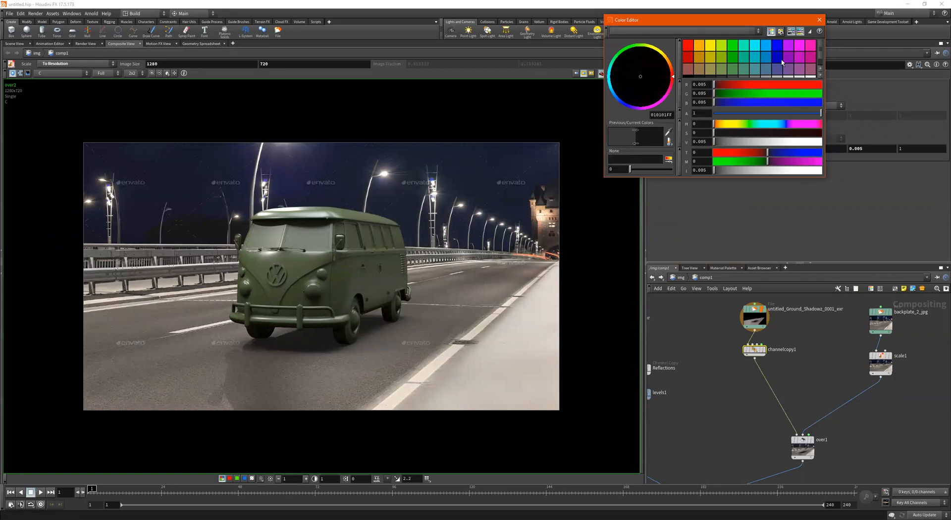
left_click(819, 20)
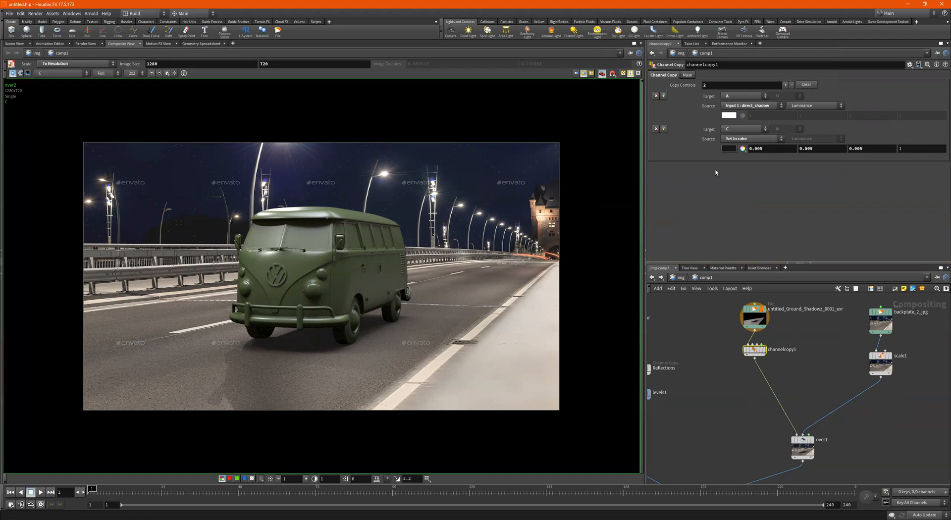
- Try 0.008 for channelcopy1's fill colour, then settle on 0.009
left_click(727, 148)
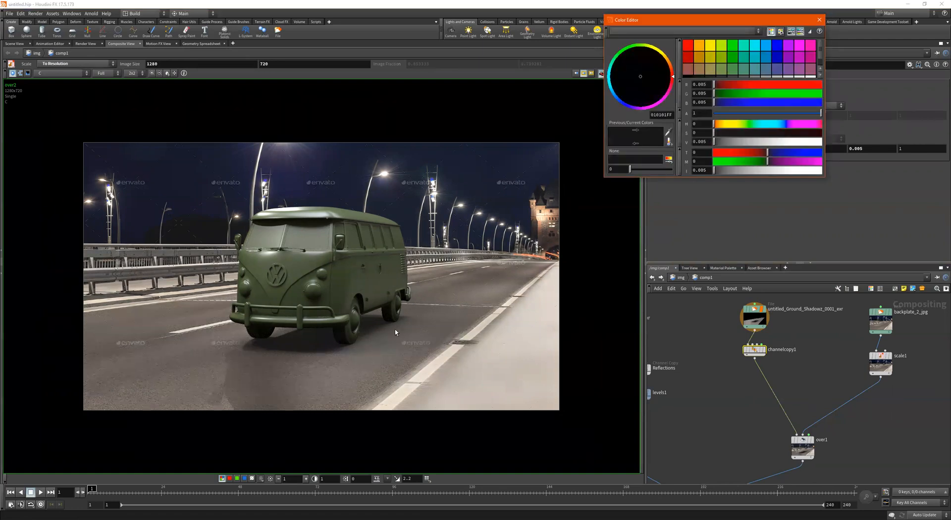
left_click(707, 142)
key("Return")
left_click(707, 143)
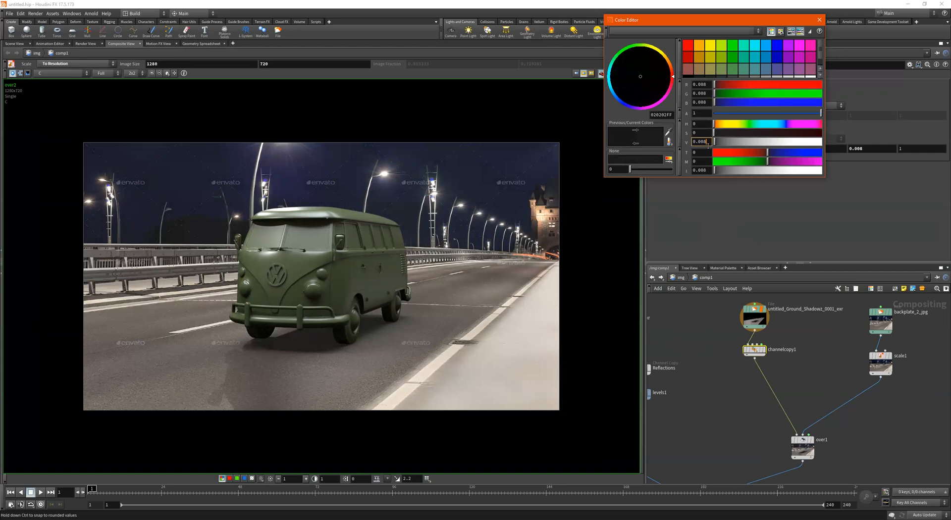
key("Return")
left_click(819, 20)
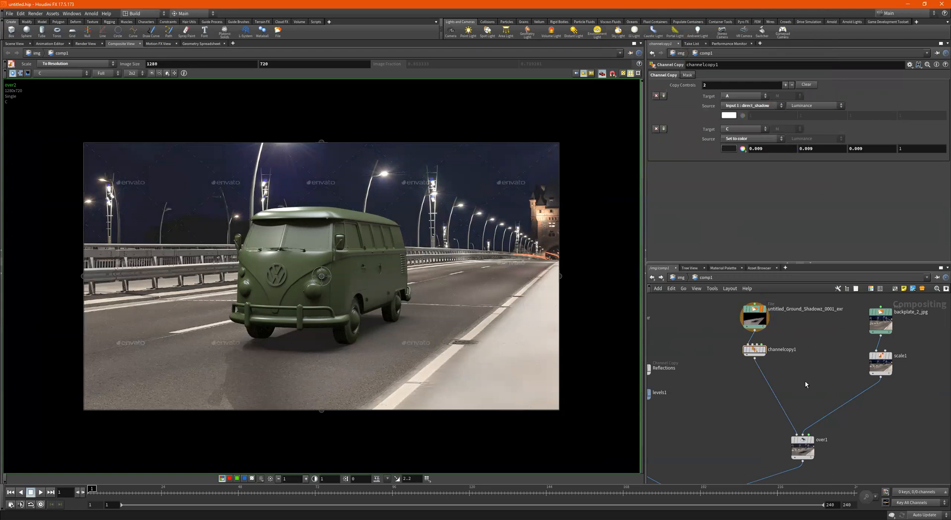
scroll(805, 385, "down", 2)
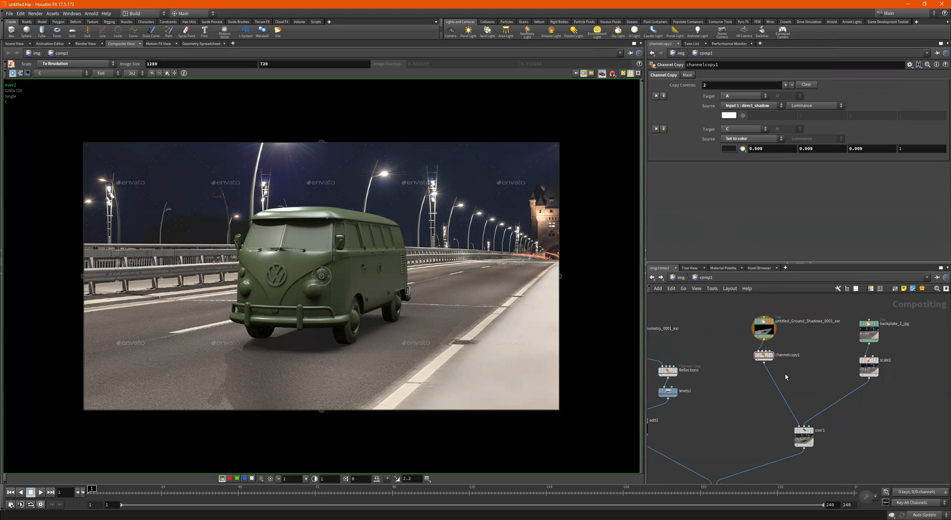
- Insert a Blur node (blur1) between channelcopy1 and over1, and view the over2 composite
key("Tab")
type("blur")
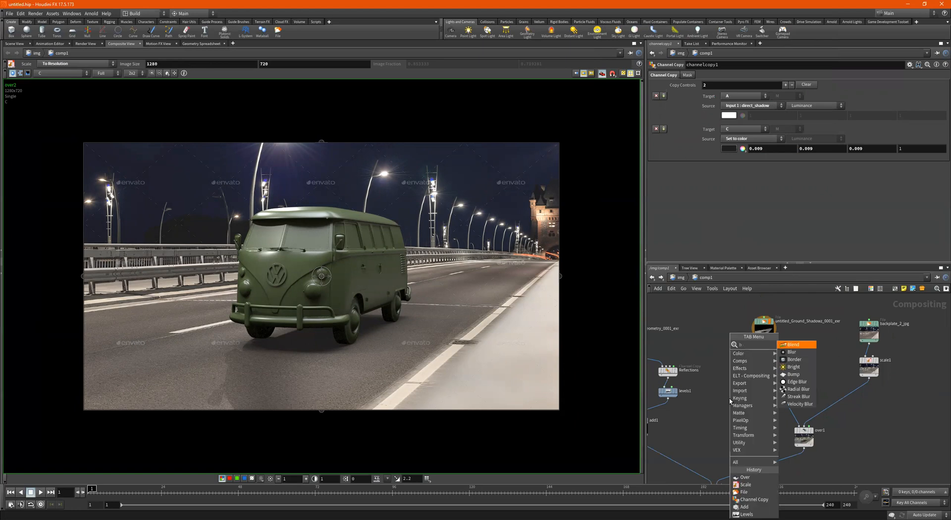
key("Return")
left_click(728, 400)
left_click_drag(728, 400, 787, 382)
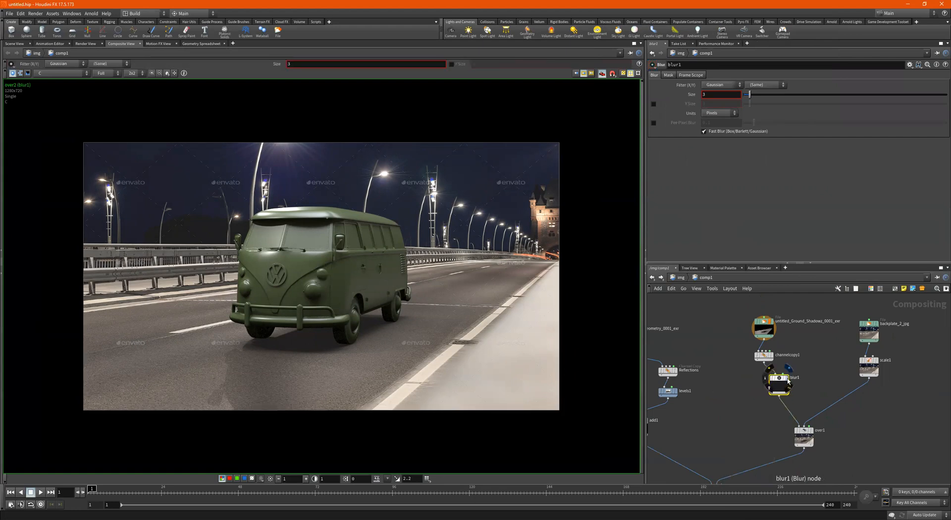
left_click(788, 379)
scroll(838, 440, "down", 3)
middle_click_drag(820, 448, 835, 405)
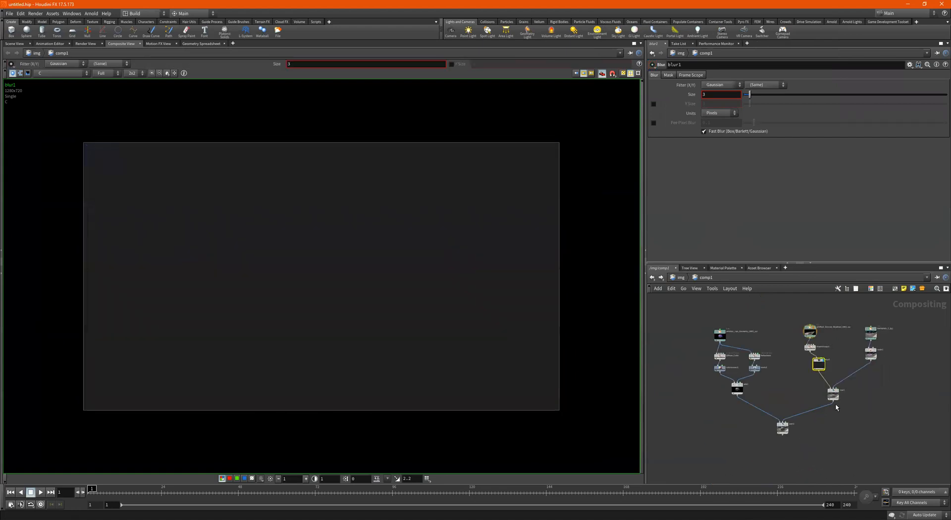
scroll(791, 445, "up", 3)
left_click(785, 411)
key("f")
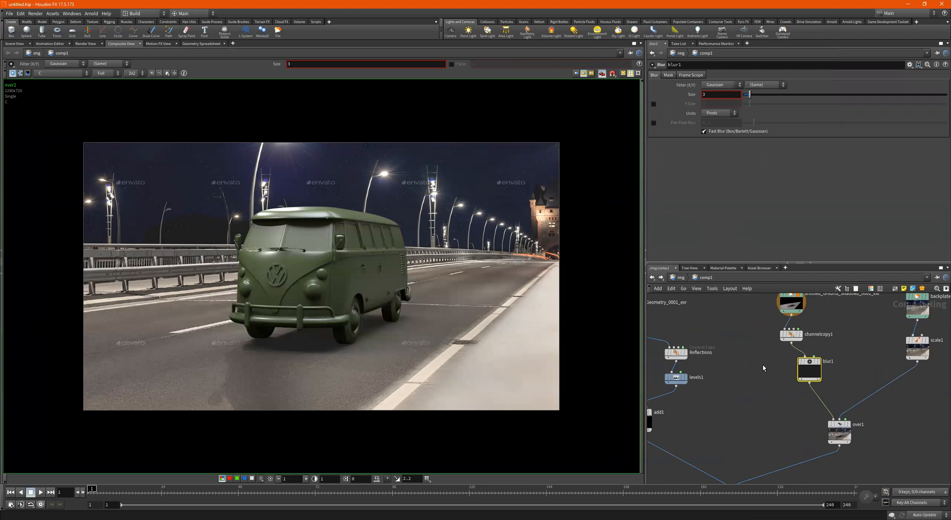
- Try blur1 sizes of about 16.5 and then 2
left_click_drag(775, 98, 900, 95)
scroll(361, 340, "up", 3)
left_click(748, 94)
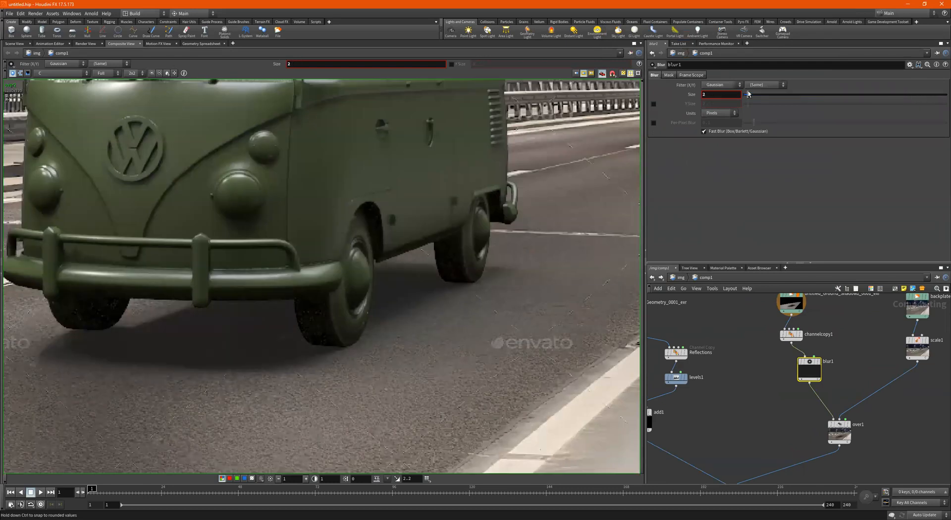
scroll(786, 324, "down", 1)
scroll(787, 332, "down", 4)
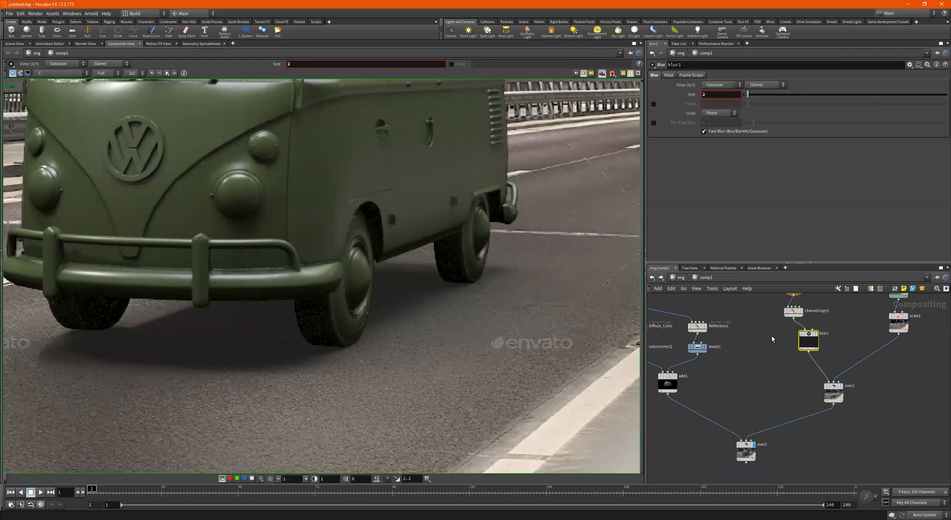
mouse_move(789, 337)
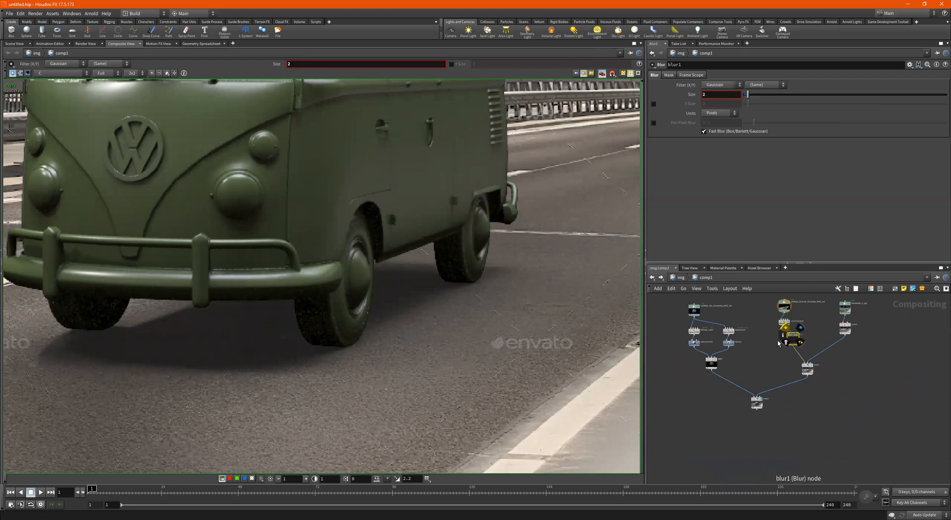
scroll(456, 295, "down", 3)
scroll(345, 302, "down", 2)
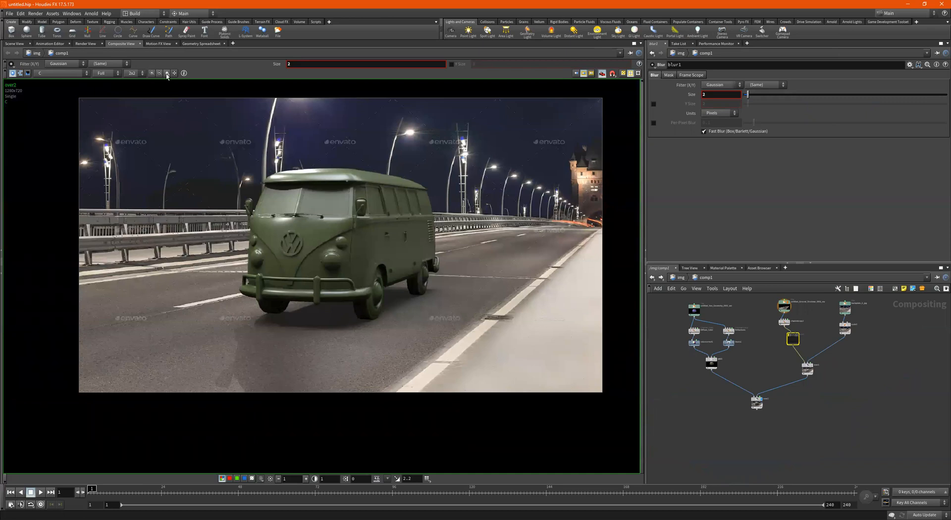
- Fit the composite in the viewer, then set blur1's size to 4.9, trying 13 first
key("h")
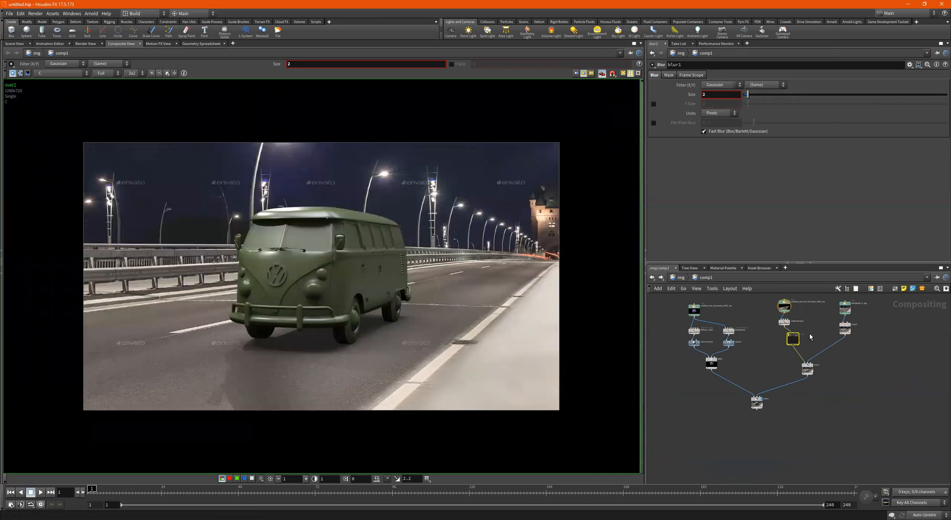
scroll(808, 332, "up", 3)
scroll(779, 327, "up", 2)
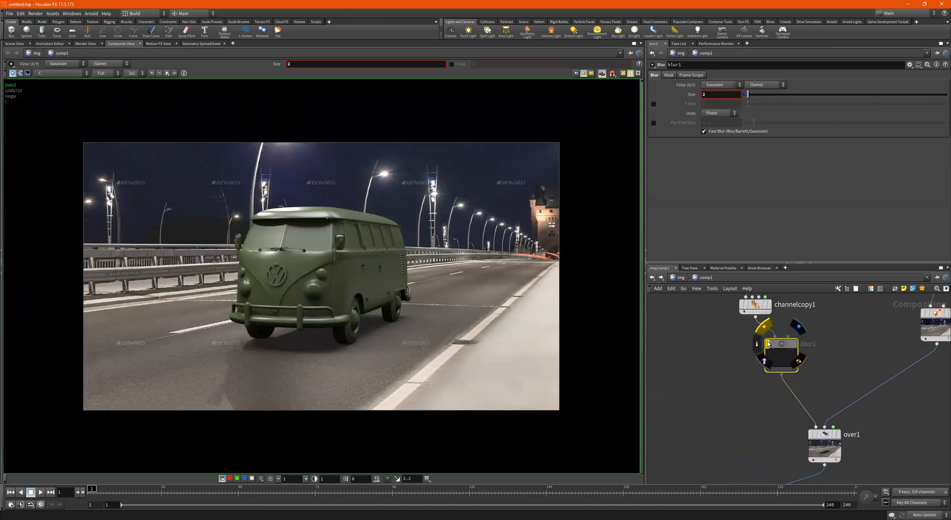
left_click(772, 95)
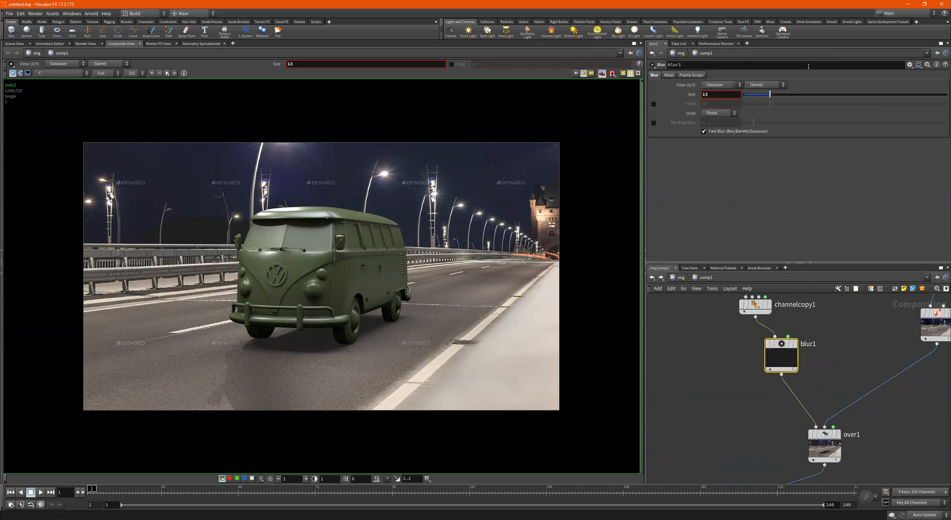
left_click(753, 94)
scroll(842, 327, "down", 3)
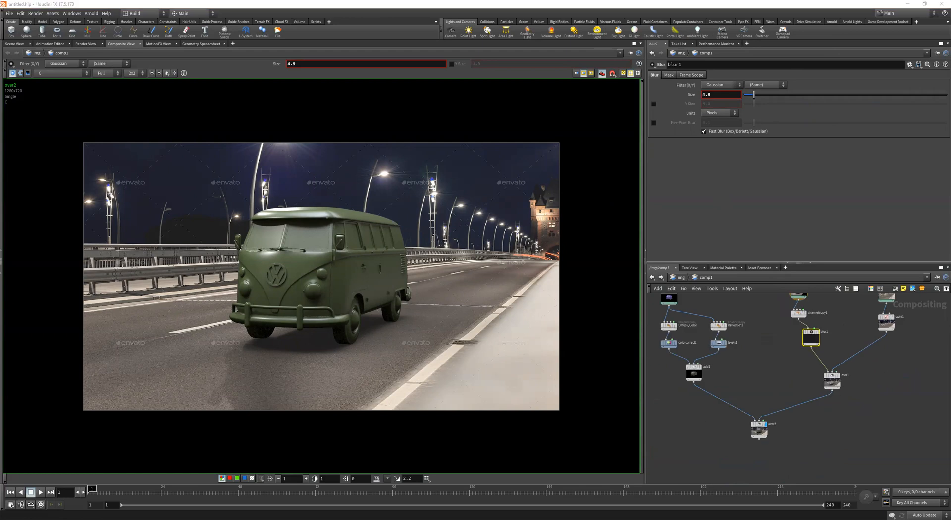
left_click(796, 441)
key("Tab")
type("rop")
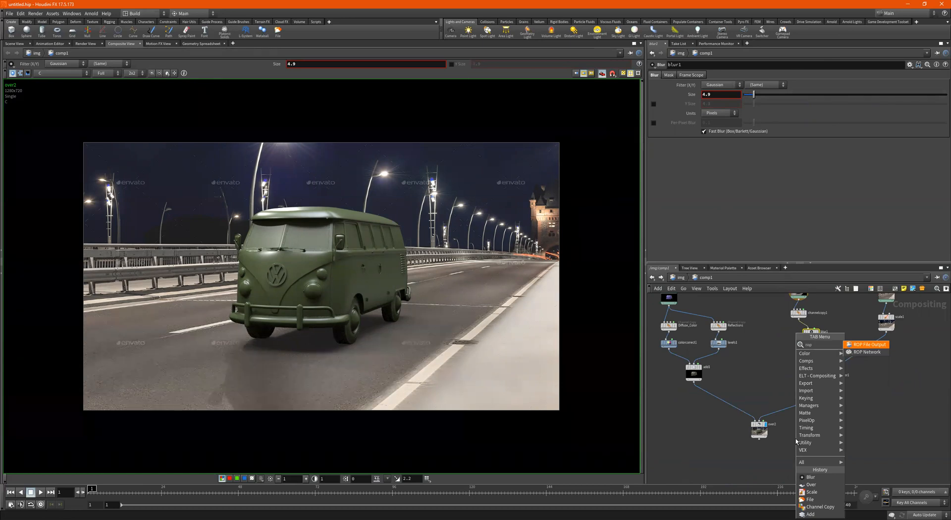
- Add a ROP File Output node (rop_comp1) below over2, fed by over2's output
key("Return")
left_click(796, 440)
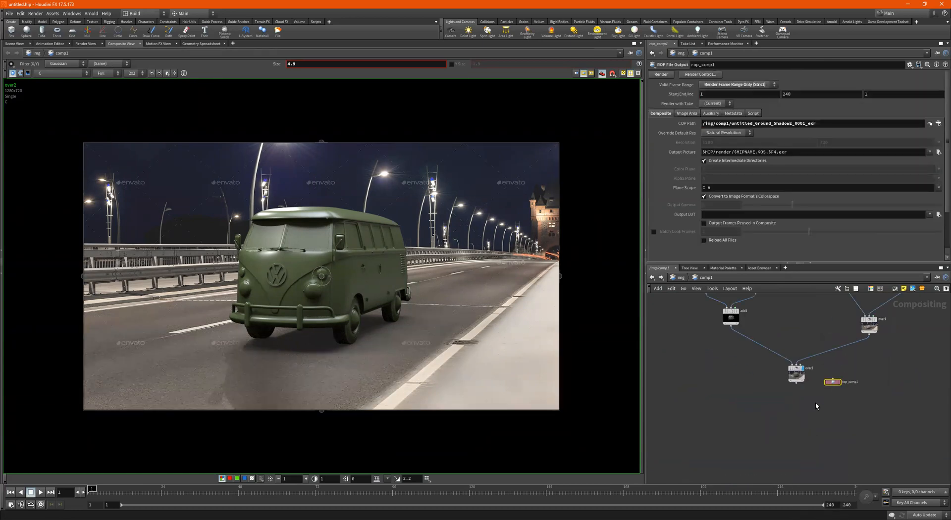
scroll(816, 406, "up", 2)
left_click_drag(838, 374, 789, 412)
scroll(801, 409, "up", 2)
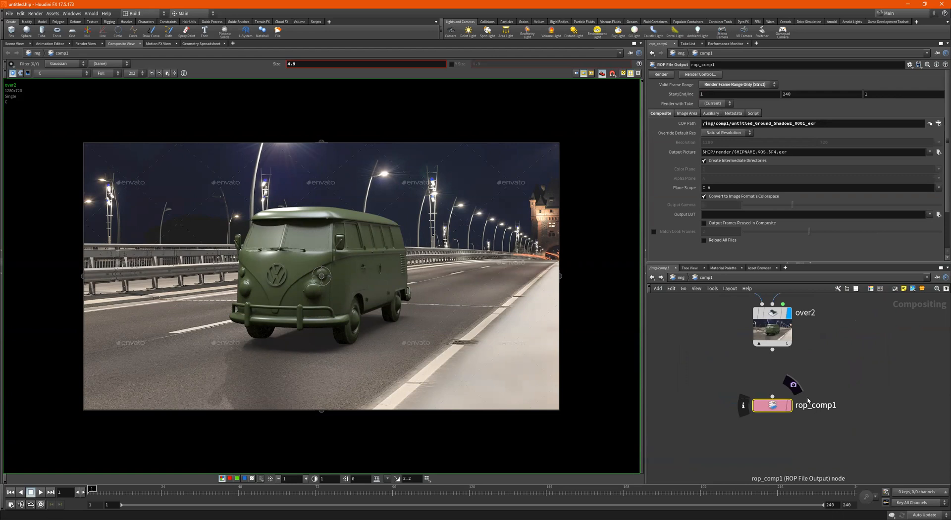
left_click_drag(773, 397, 773, 351)
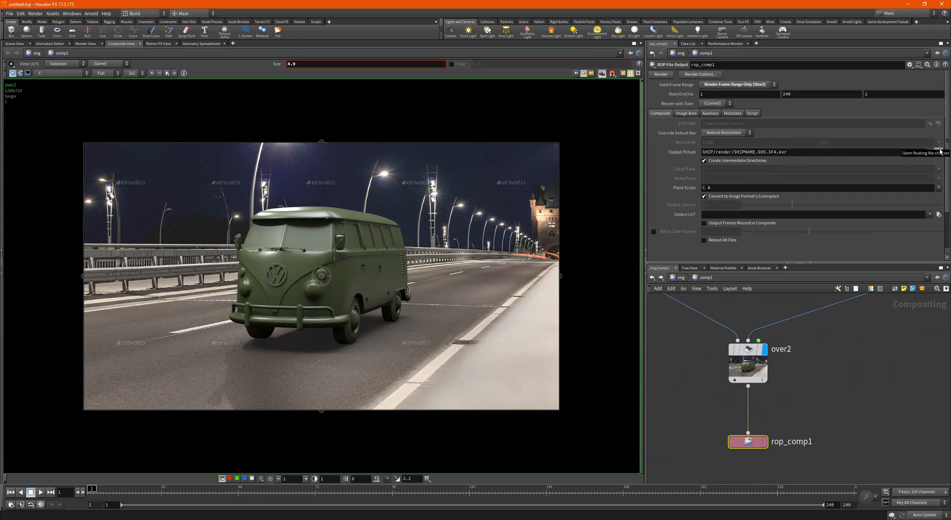
- Set rop_comp1's Valid Frame Range to render frames 1–240, then return to the Scene View
left_click(939, 152)
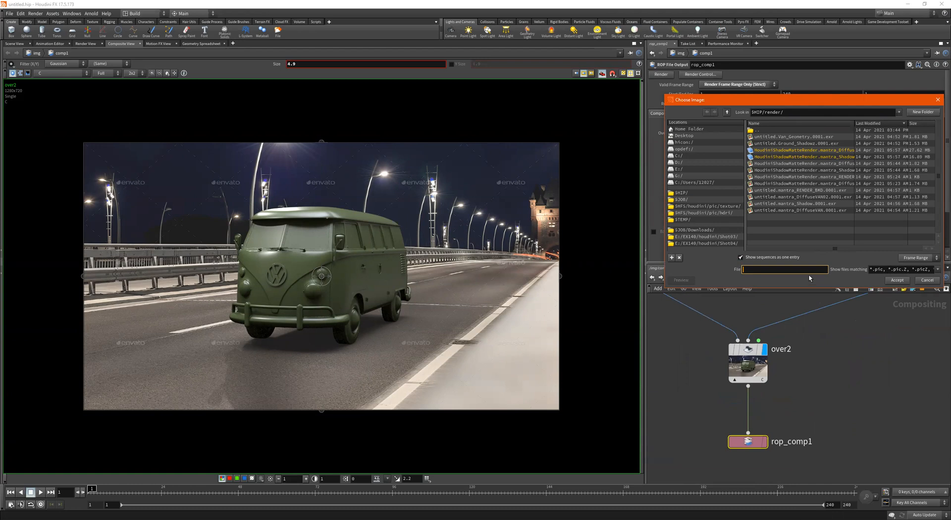
left_click(937, 101)
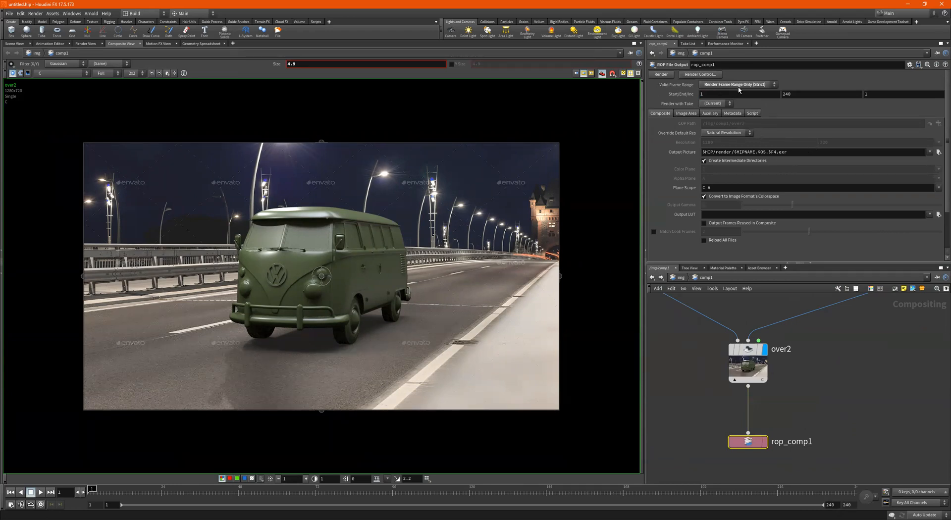
left_click(753, 85)
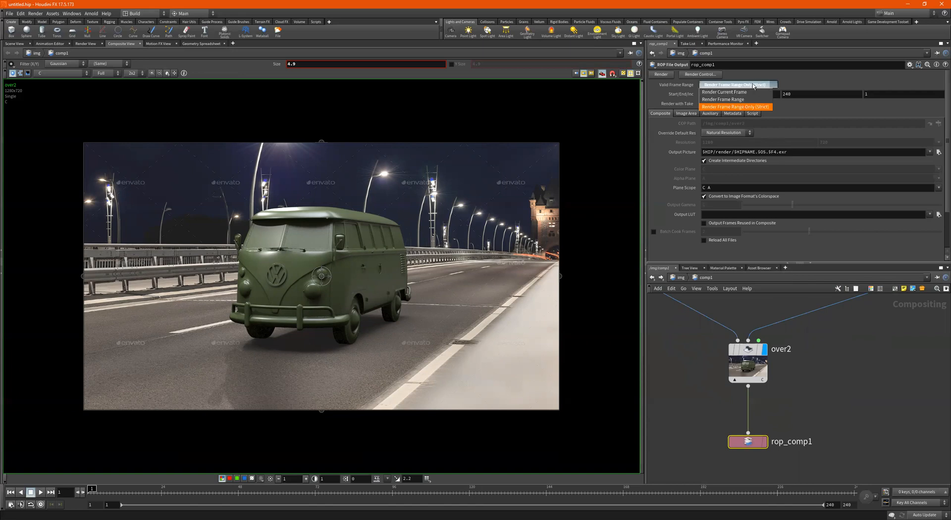
left_click(744, 92)
left_click(738, 85)
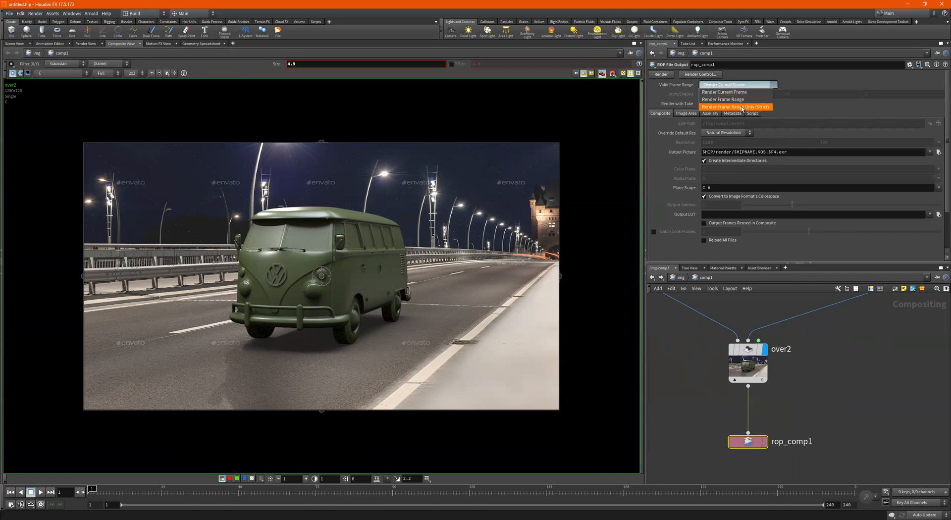
left_click(724, 99)
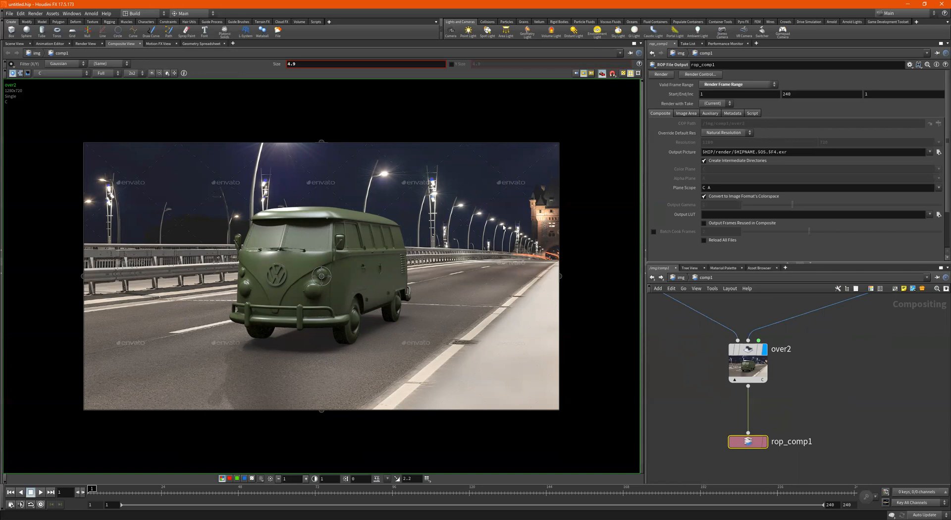
left_click(15, 44)
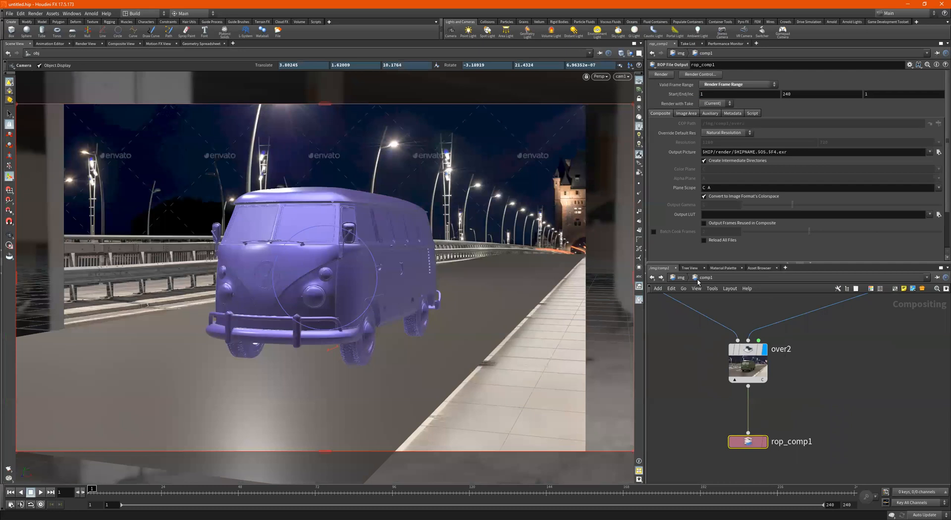
- Leave comp1 and switch the network editor to the obj network
left_click(680, 277)
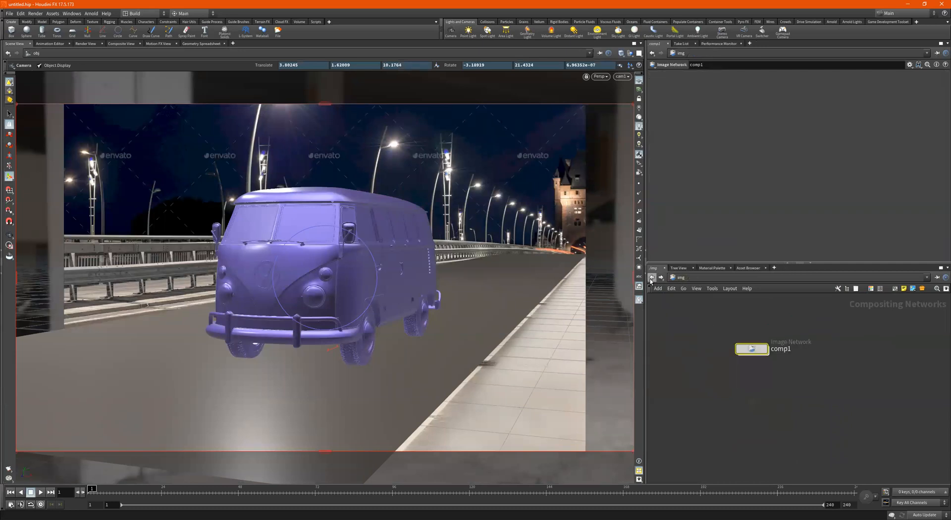
key("i")
scroll(729, 349, "down", 2)
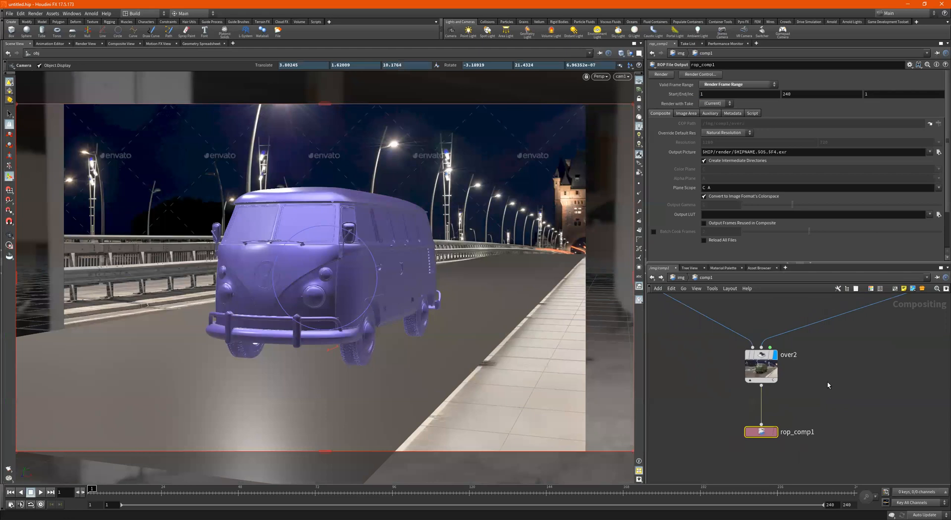
middle_click_drag(728, 351, 727, 369)
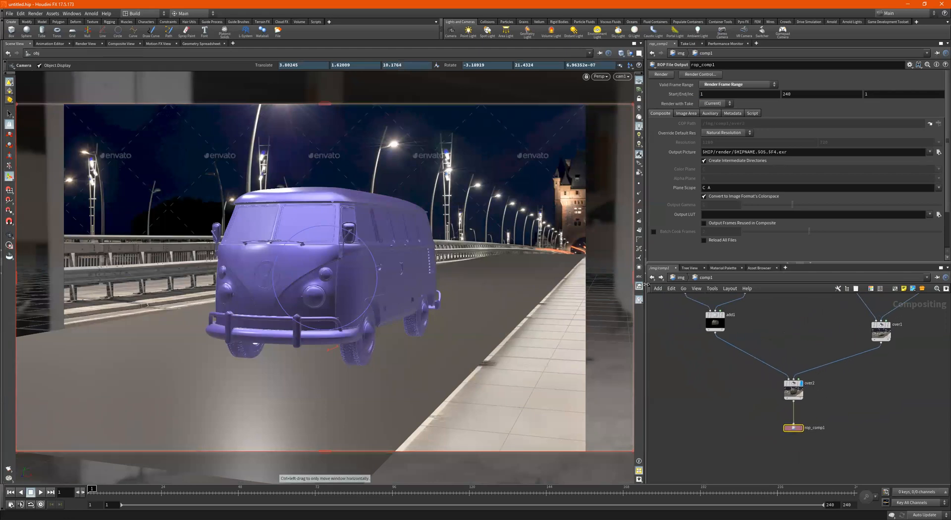
left_click(679, 277)
left_click(681, 278)
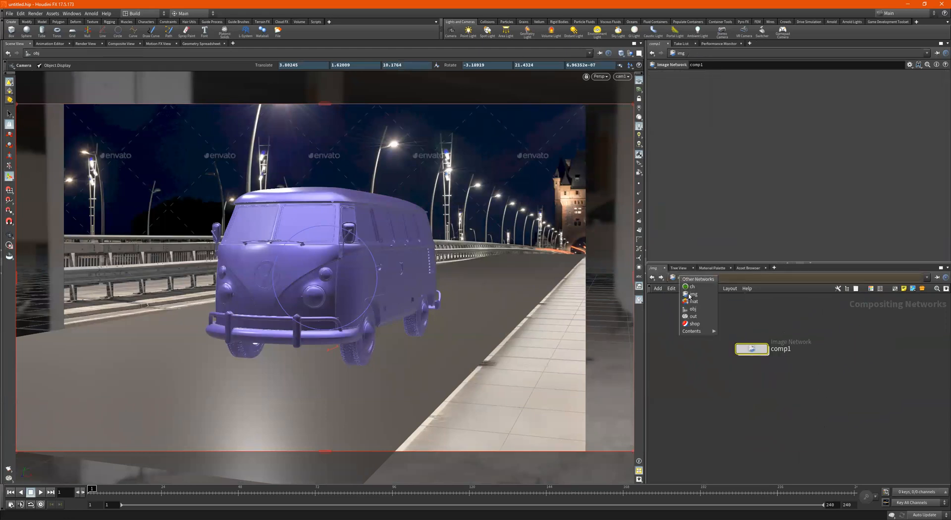
left_click(692, 309)
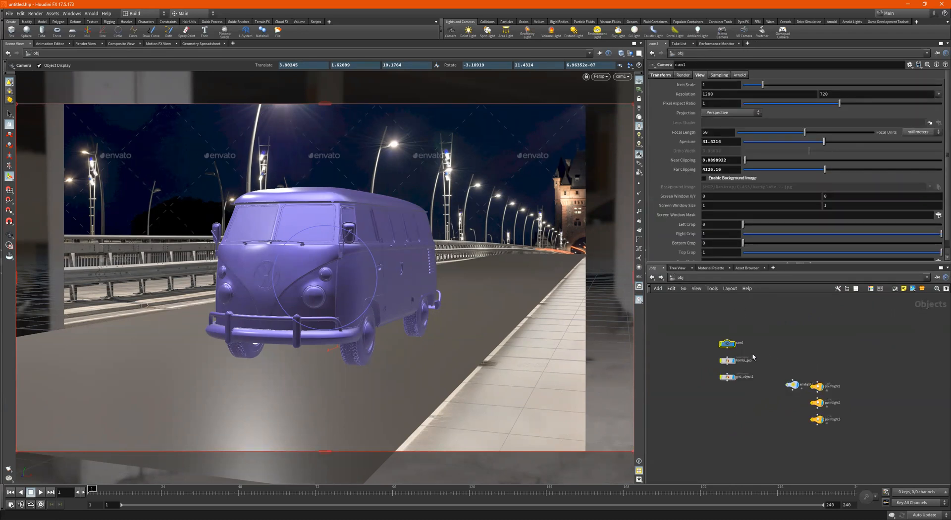
- Tumble the viewport out of cam1 to see the whole scene, then select Kombi_geo
scroll(716, 337, "up", 2)
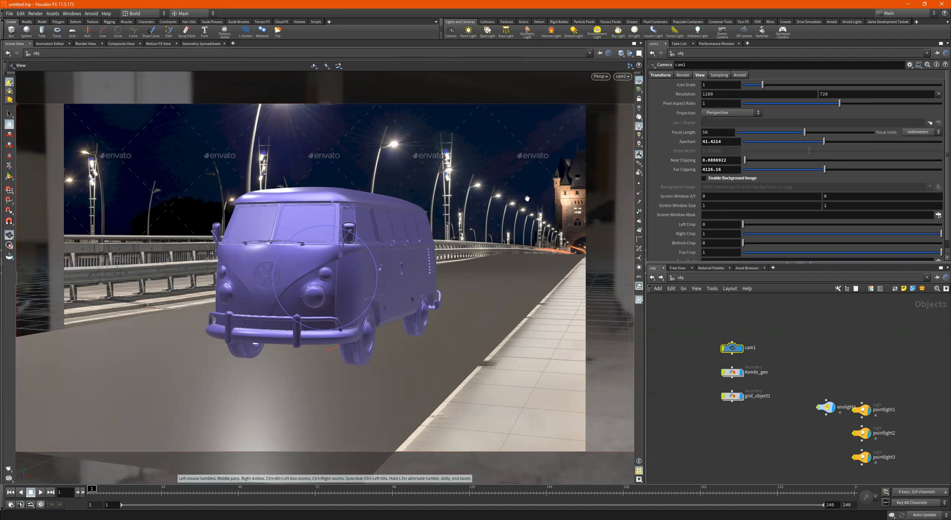
left_click_drag(528, 200, 529, 214, "alt")
right_click_drag(529, 213, 406, 232, "alt")
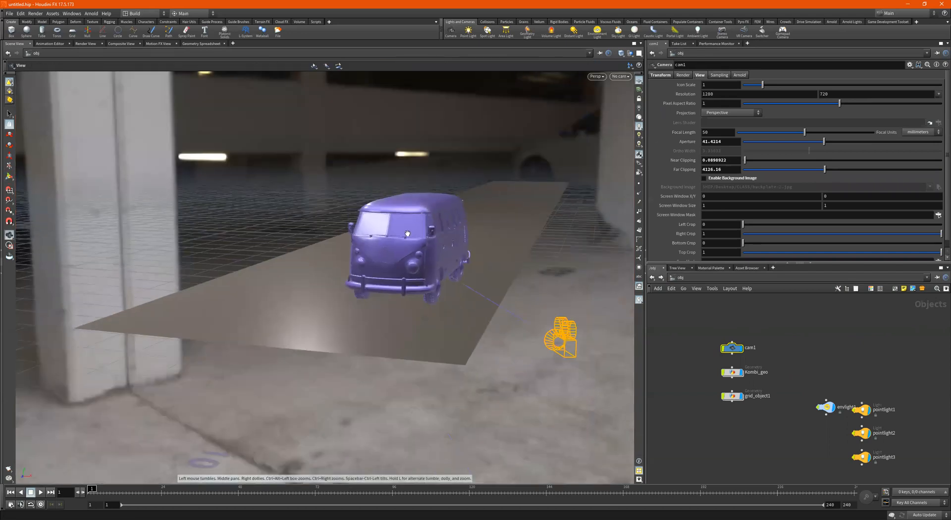
right_click_drag(502, 224, 481, 227, "alt")
left_click_drag(482, 227, 467, 233, "alt")
left_click_drag(785, 369, 704, 382)
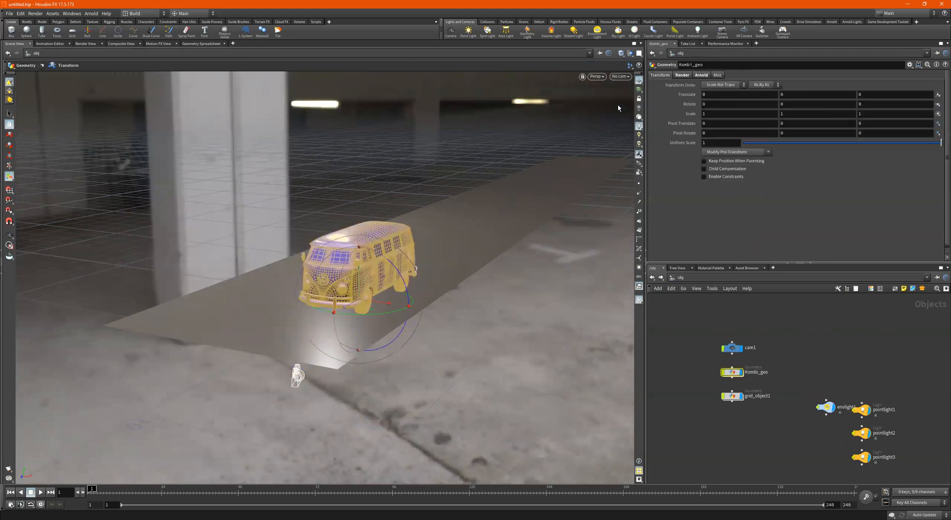
- Look through cam1, push the van down the road, and key its Translate Z at frame 1 (-31.1239)
left_click(620, 77)
left_click(630, 112)
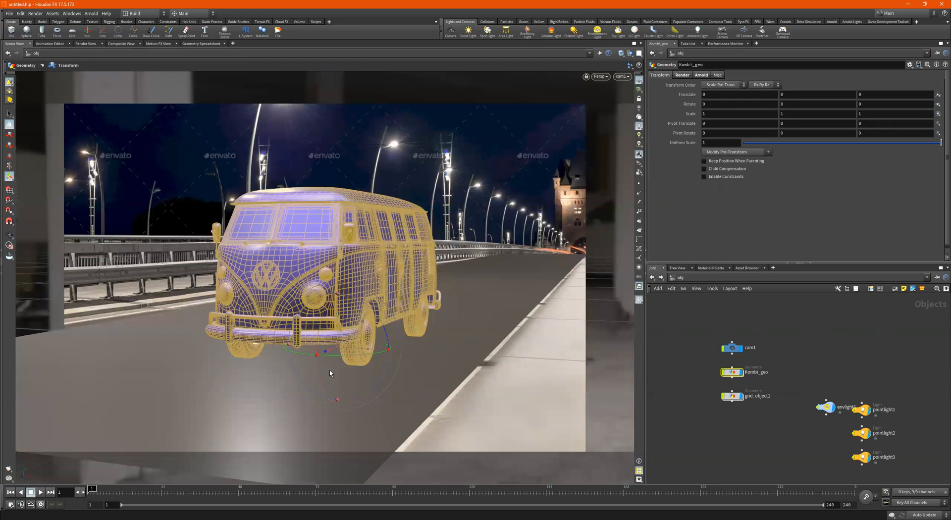
left_click_drag(332, 353, 557, 242)
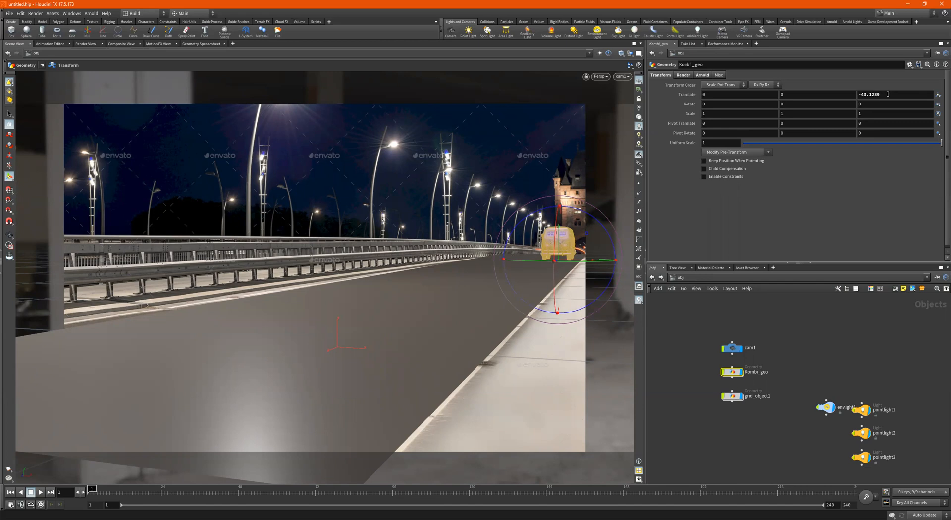
left_click(887, 93, "alt")
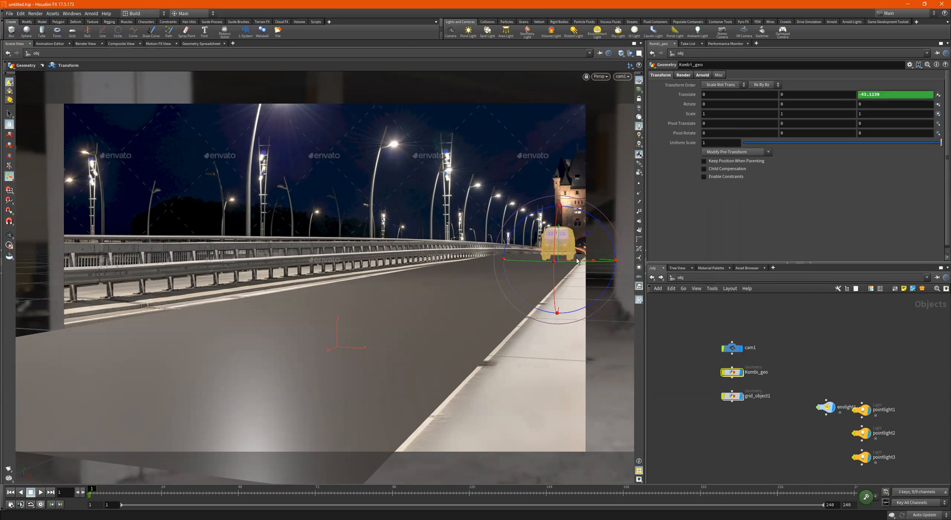
left_click(865, 498)
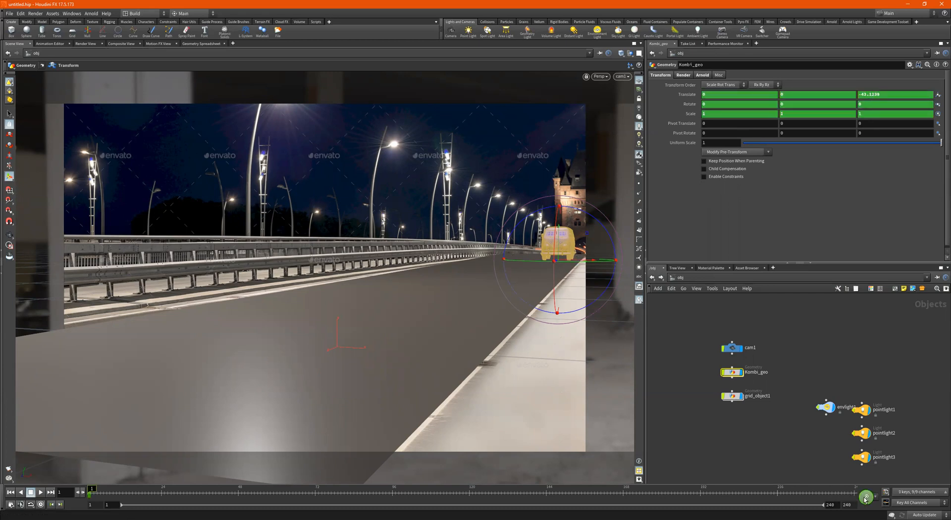
key("ctrl+z")
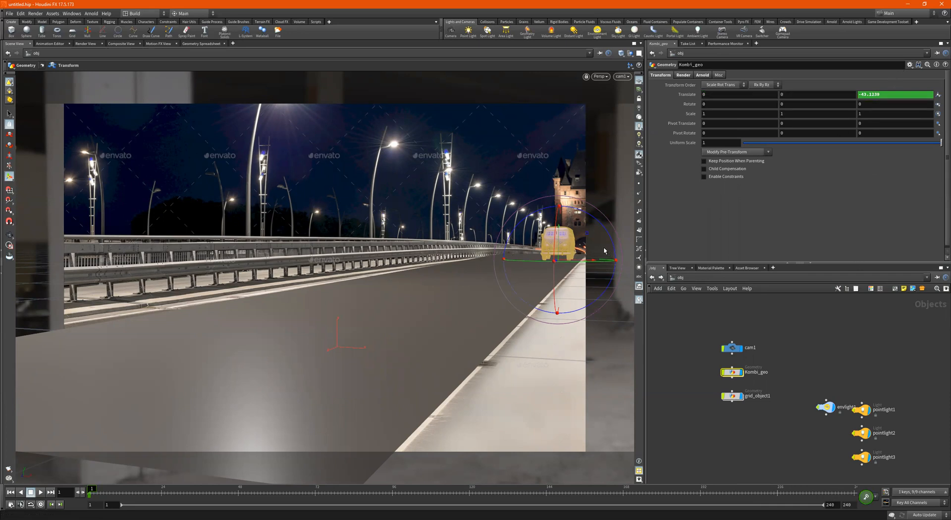
mouse_move(885, 96)
middle_mouse_down()
mouse_move(885, 82)
mouse_move(931, 82)
mouse_move(892, 81)
middle_mouse_up()
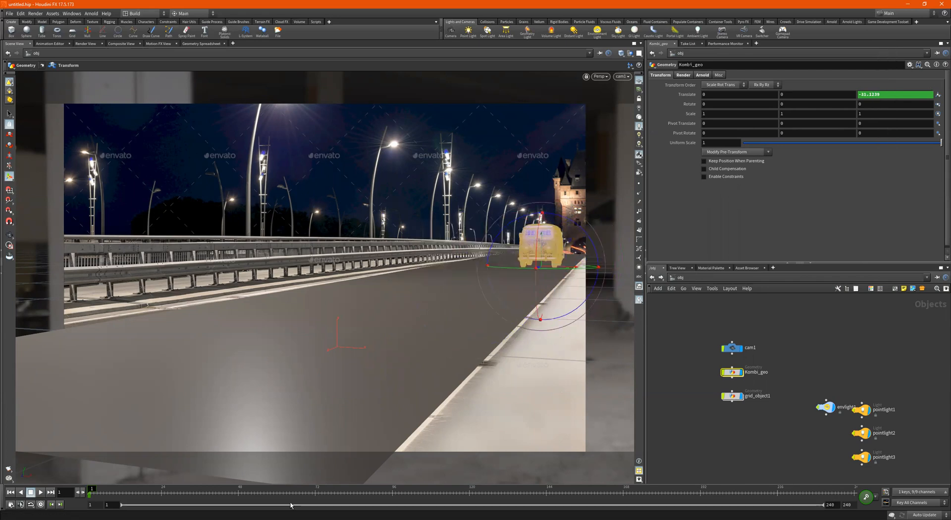
- At frame 24, move the van close to the camera, key Translate Z at 2.59932, and scrub to check
left_click(161, 492)
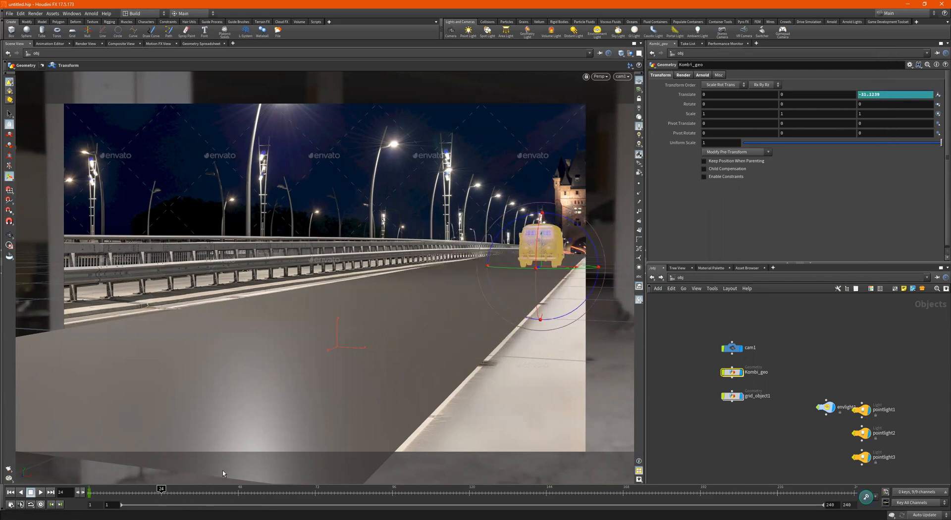
middle_click_drag(873, 95, 279, 53)
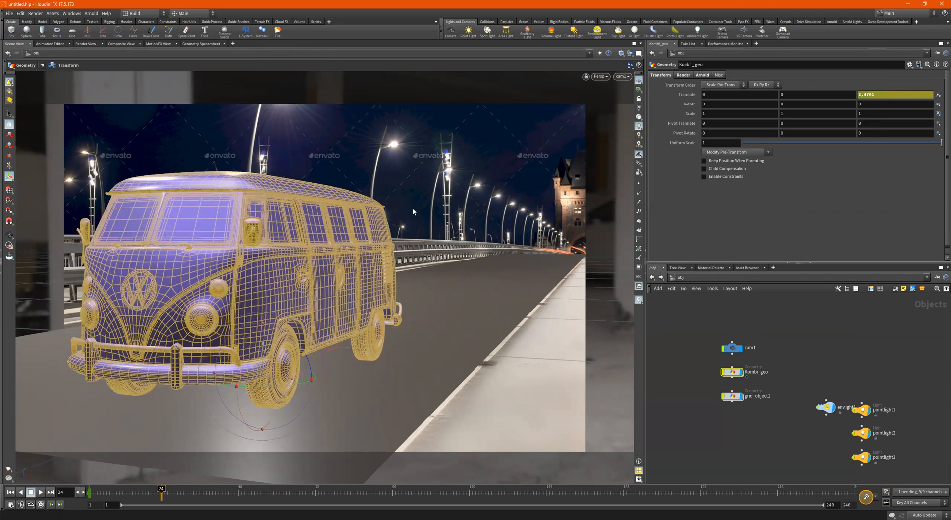
key("w")
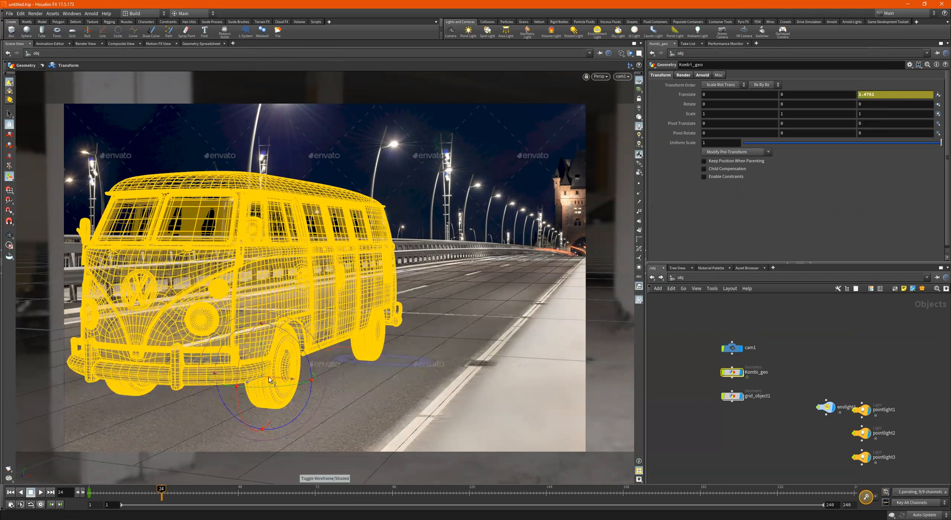
left_click_drag(257, 383, 253, 379)
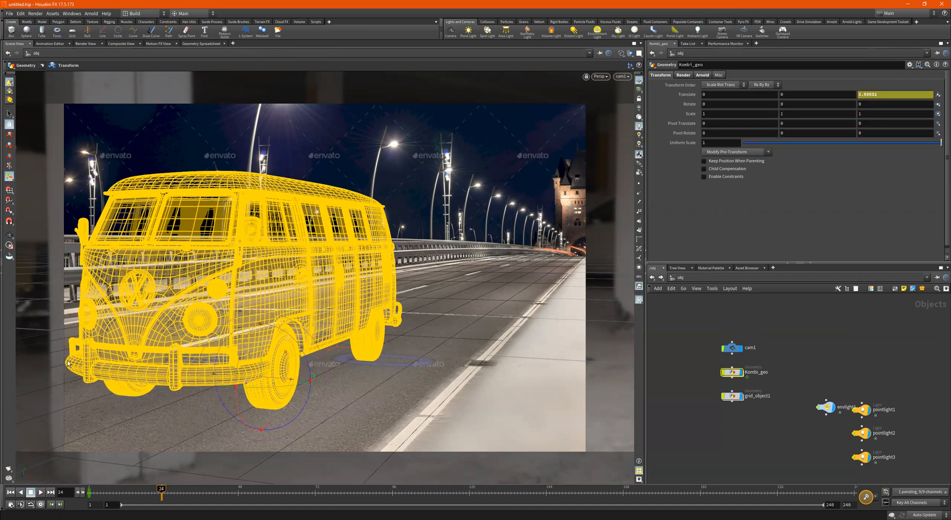
key("w")
left_click(883, 95, "alt")
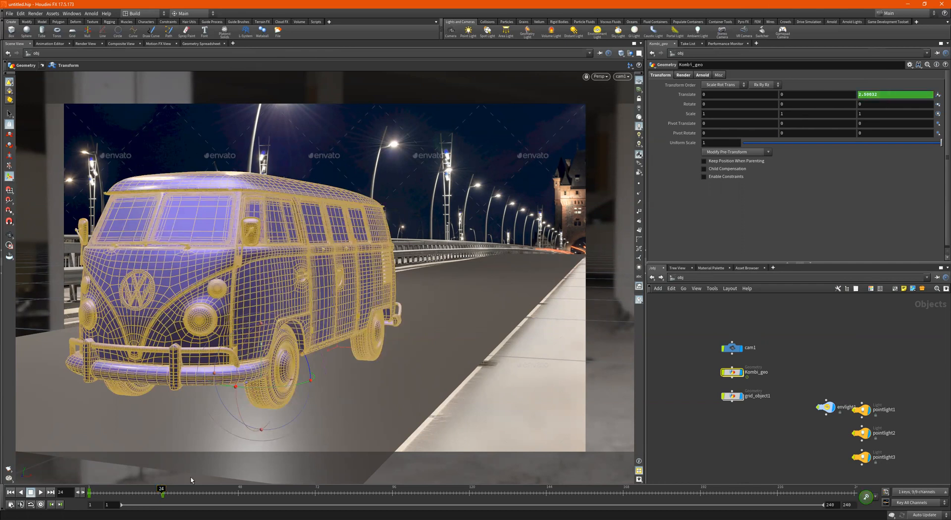
left_click_drag(110, 495, 87, 497)
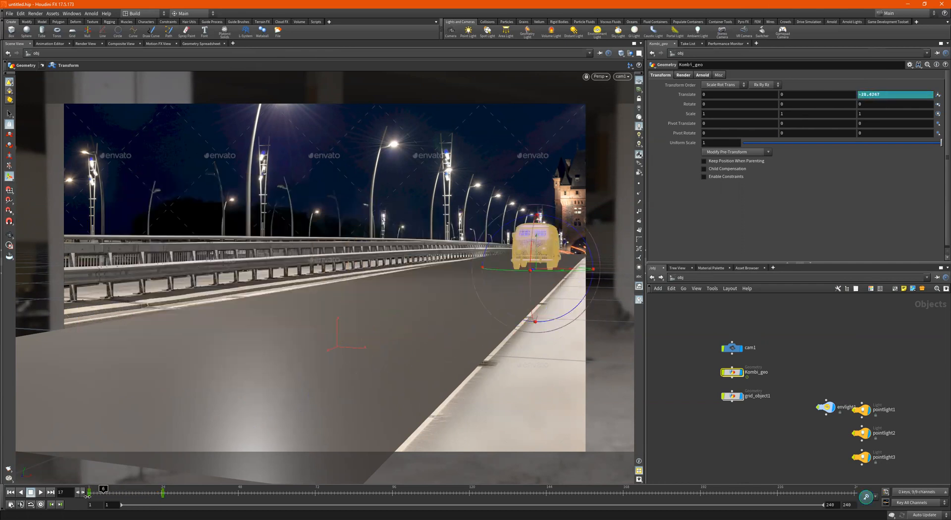
- Change the animation end frame from 240 to 24 in the Global Animation Options
type("240")
key("Return")
left_click(84, 379)
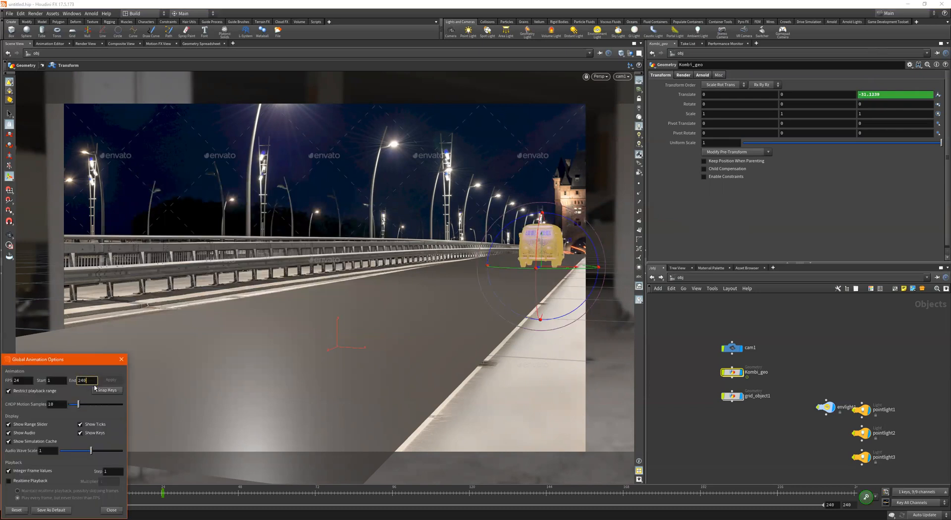
key("BackSpace")
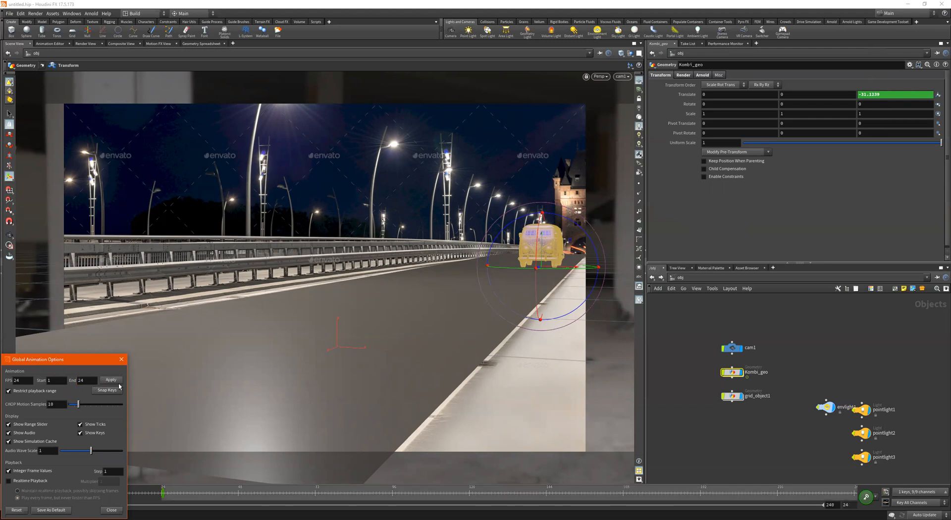
left_click(113, 380)
left_click(111, 510)
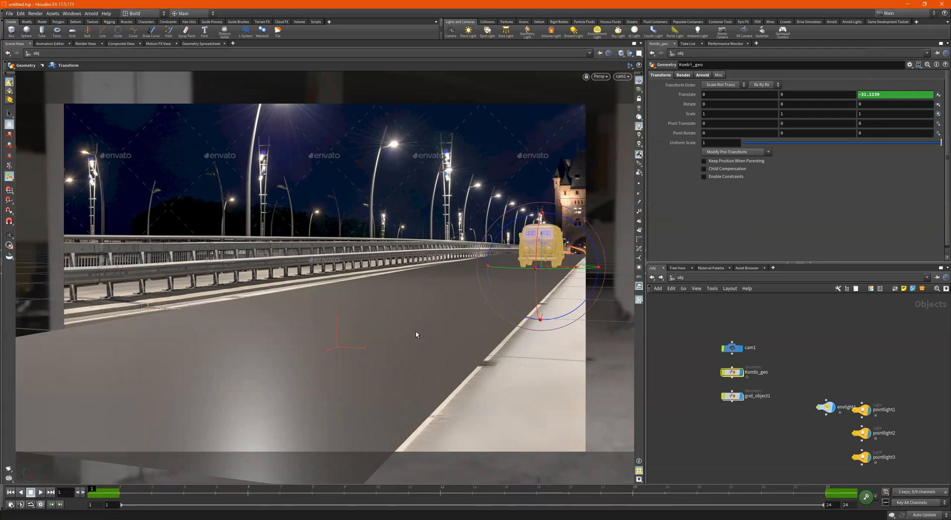
- Scrub through the 24-frame animation and play it back, then stop playback
left_click(119, 490)
mouse_move(118, 491)
left_mouse_down()
mouse_move(571, 492)
mouse_move(120, 491)
left_mouse_up()
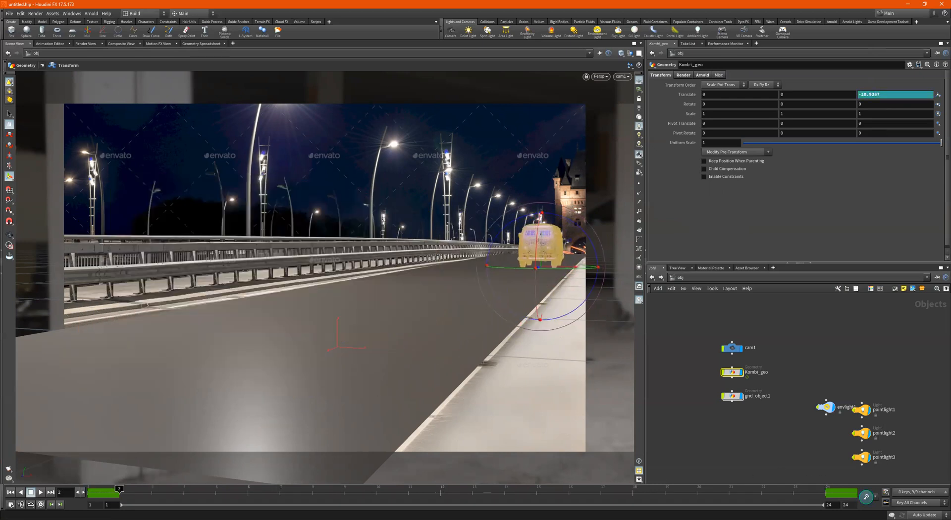
left_click(40, 492)
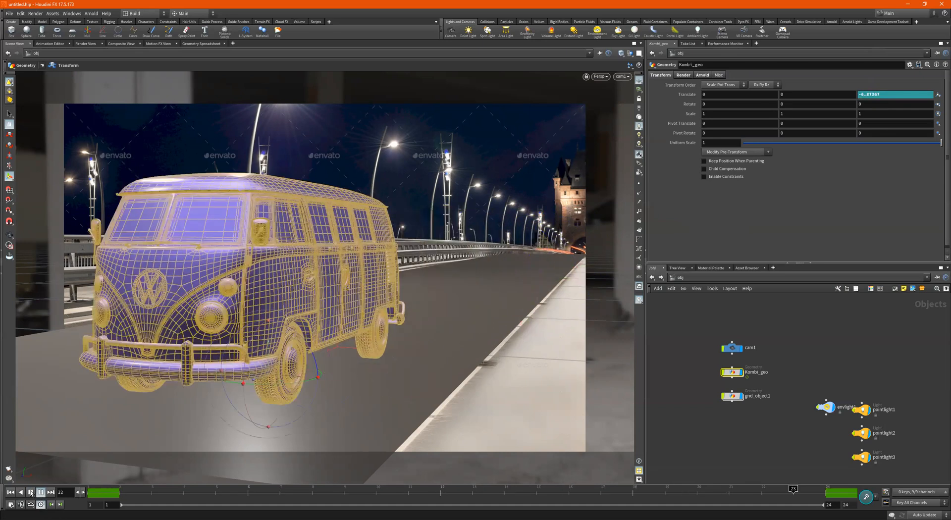
left_click(41, 492)
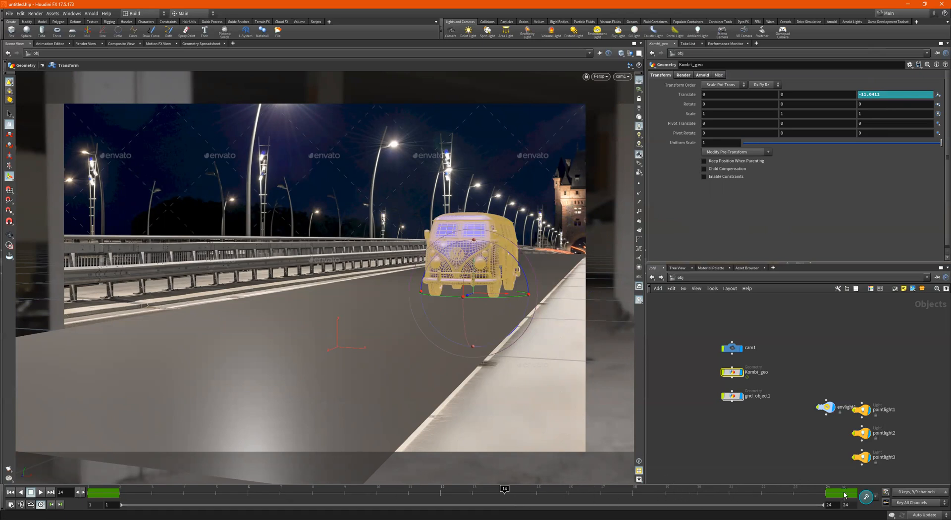
right_click(889, 94)
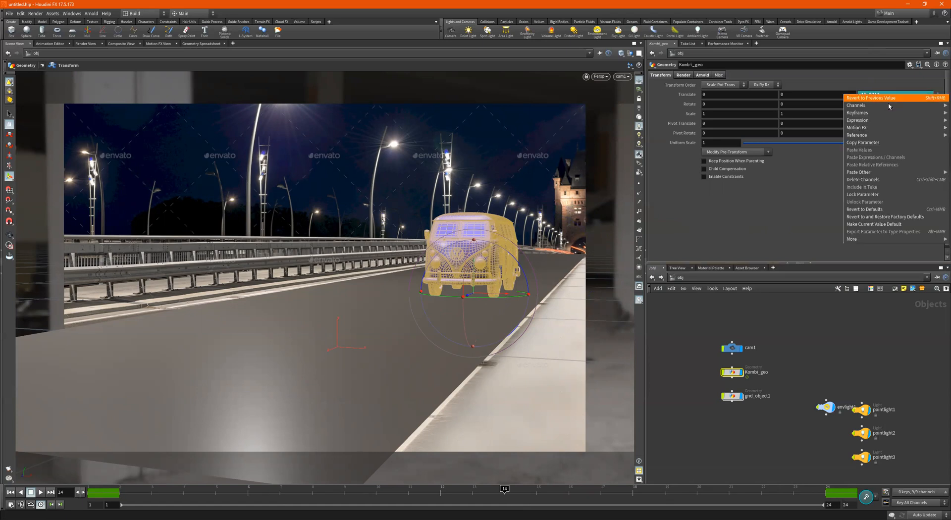
mouse_move(887, 112)
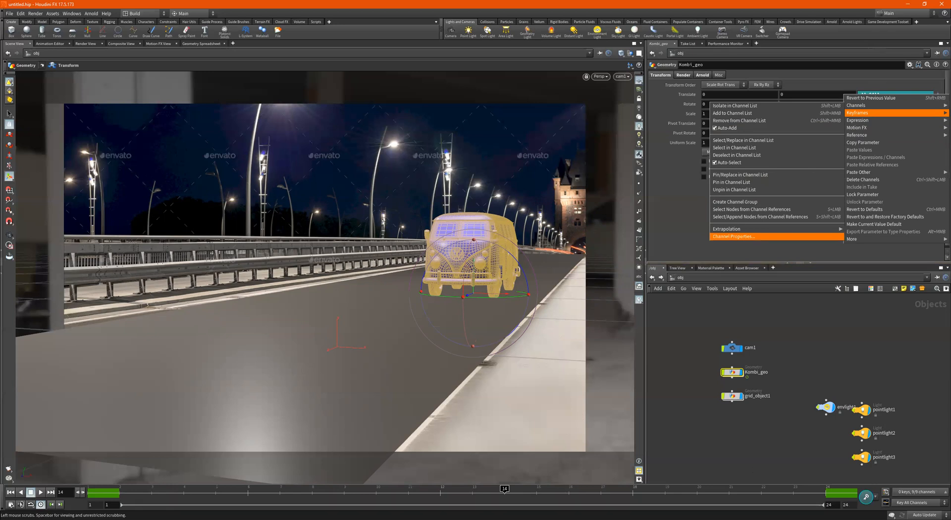
key("Escape")
left_click(322, 489)
left_click_drag(323, 490, 650, 485)
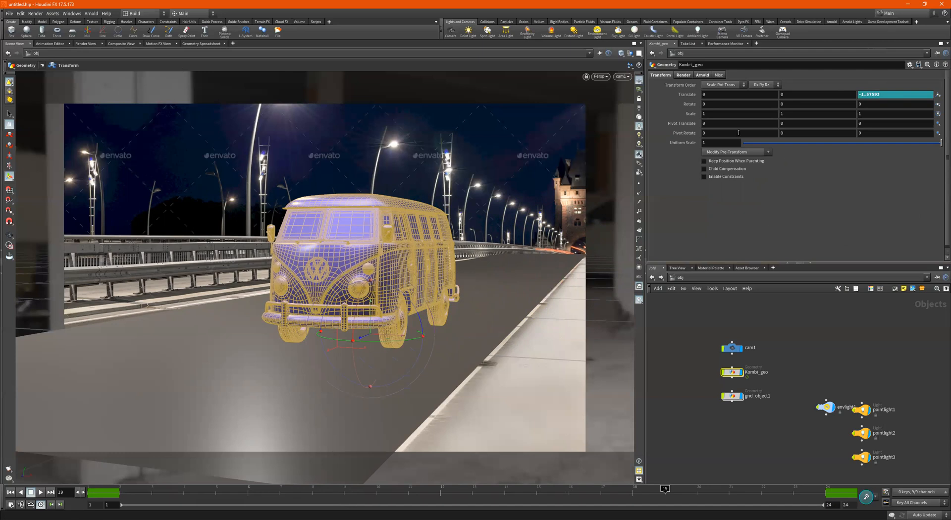
- Nudge the van's final Translate Z key up, move it from frame 24 to 38, and preview playback
left_click(51, 43)
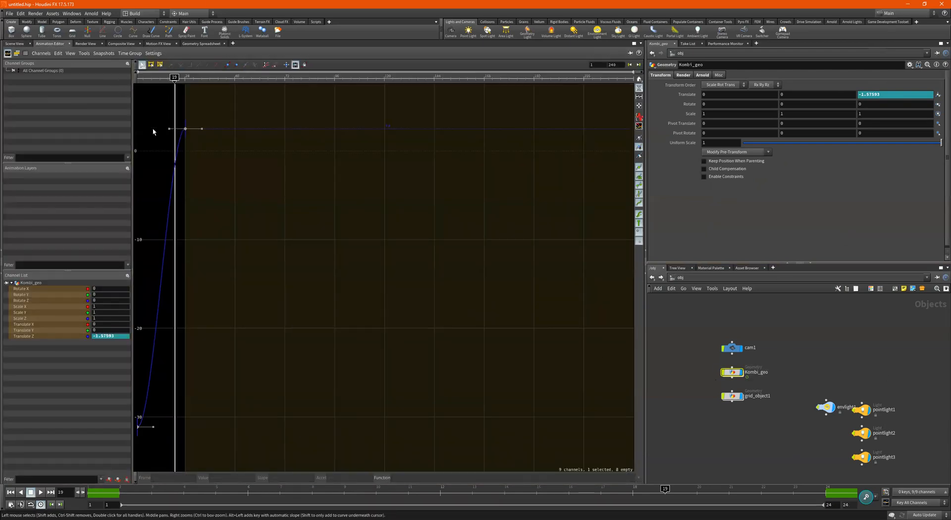
left_click(186, 129)
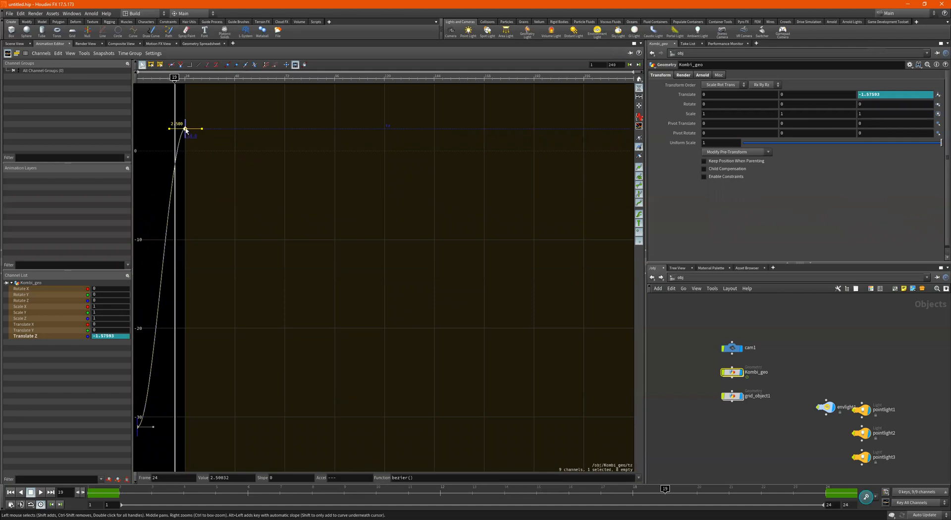
left_click_drag(190, 131, 196, 158)
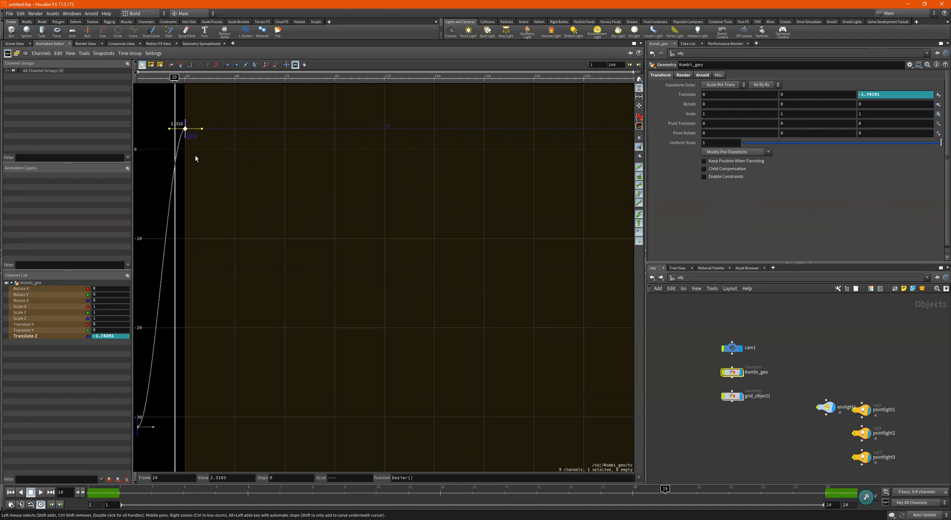
double_click(162, 479)
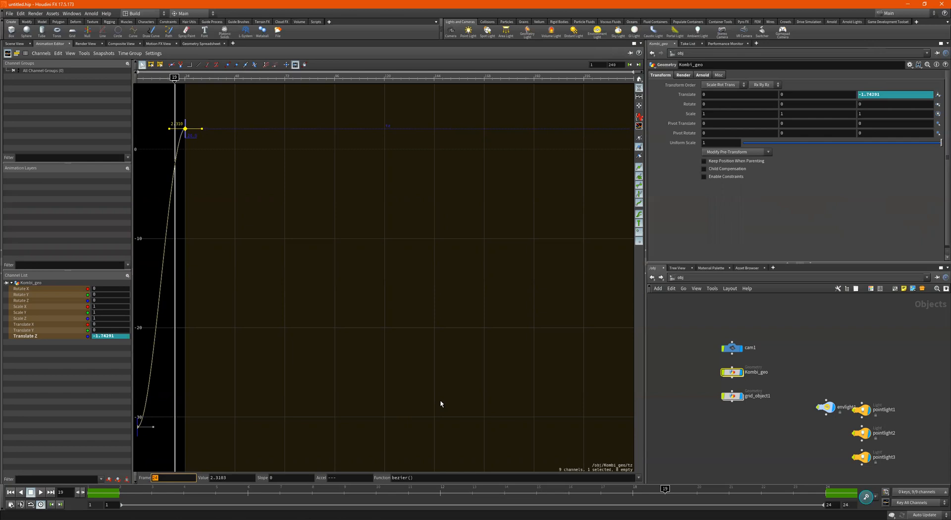
type("3")
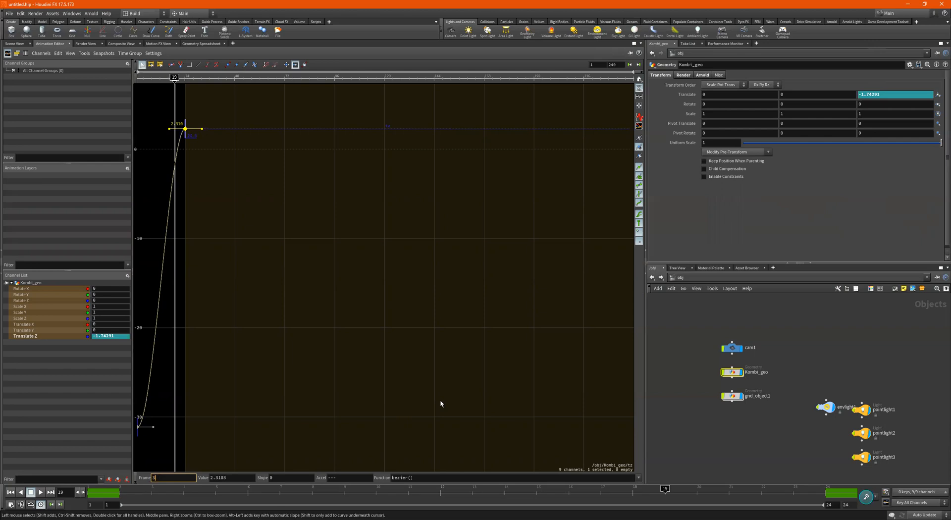
type("8")
key("Return")
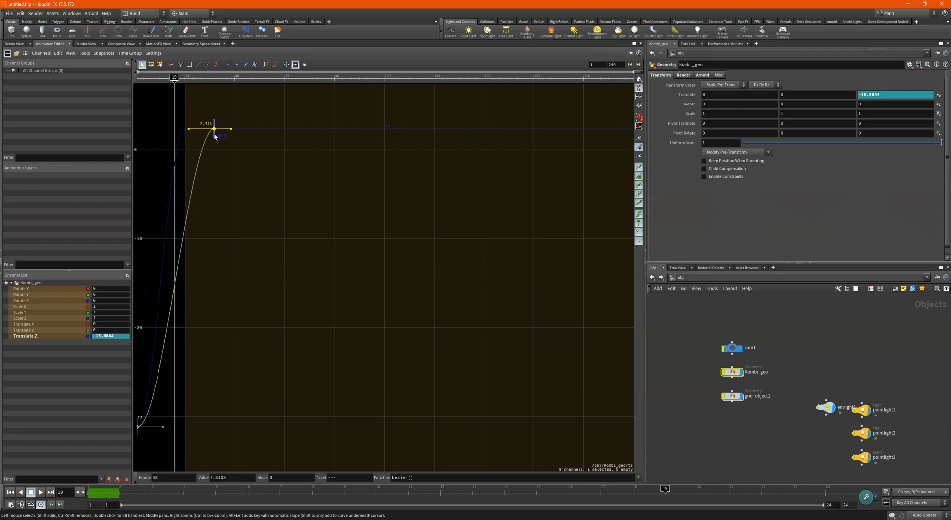
left_click(14, 43)
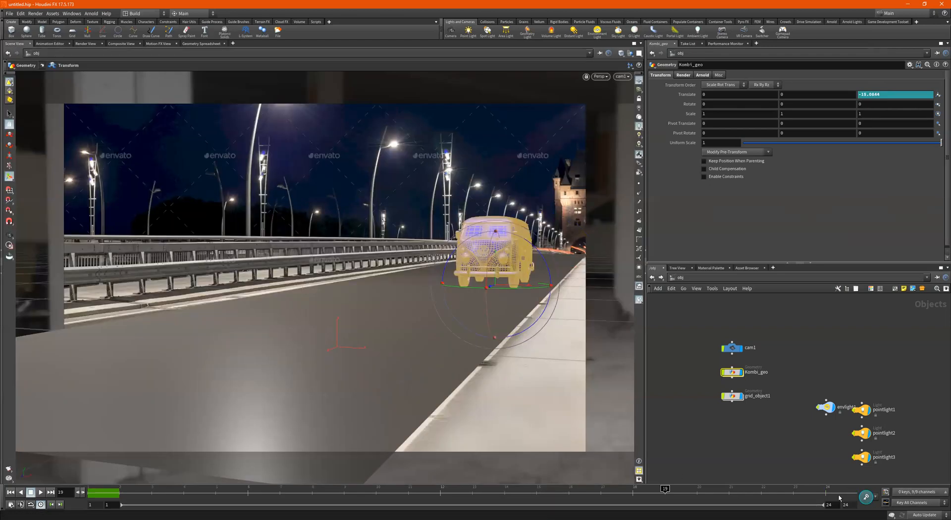
left_click(41, 494)
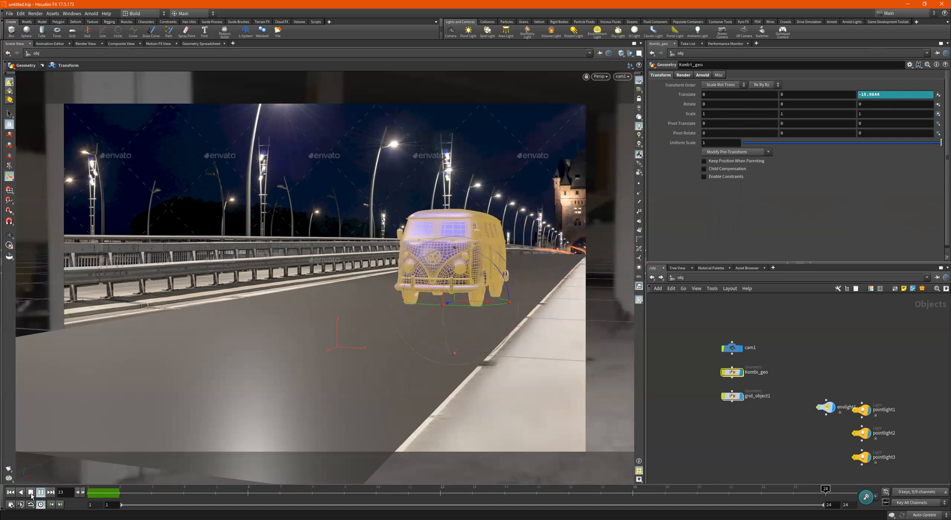
left_click(30, 492)
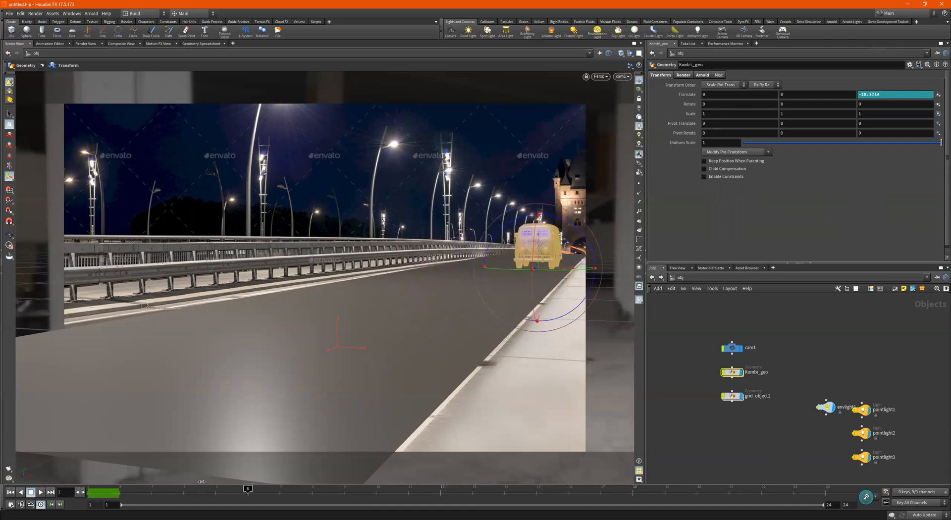
- Retime that Translate Z key from frame 38 to frame 33 and view the result in the scene
left_click(49, 43)
left_click(214, 130)
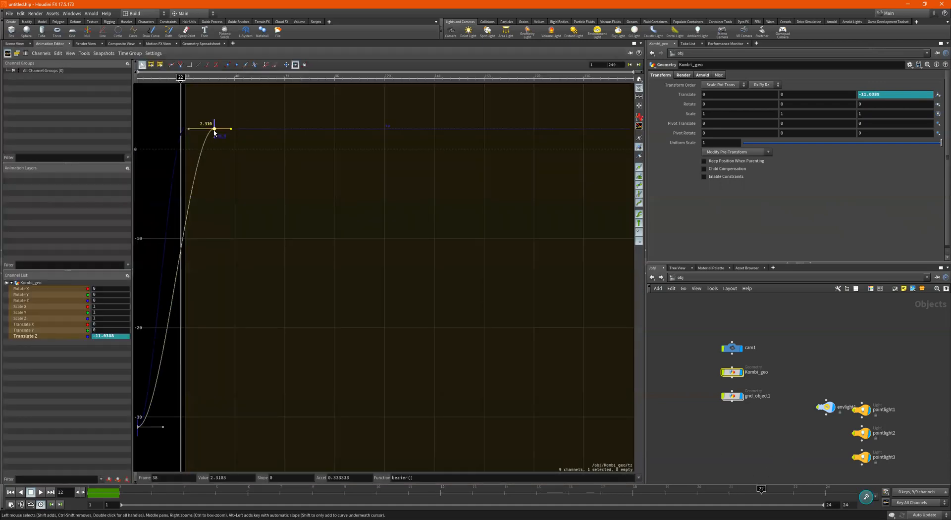
left_click(161, 479)
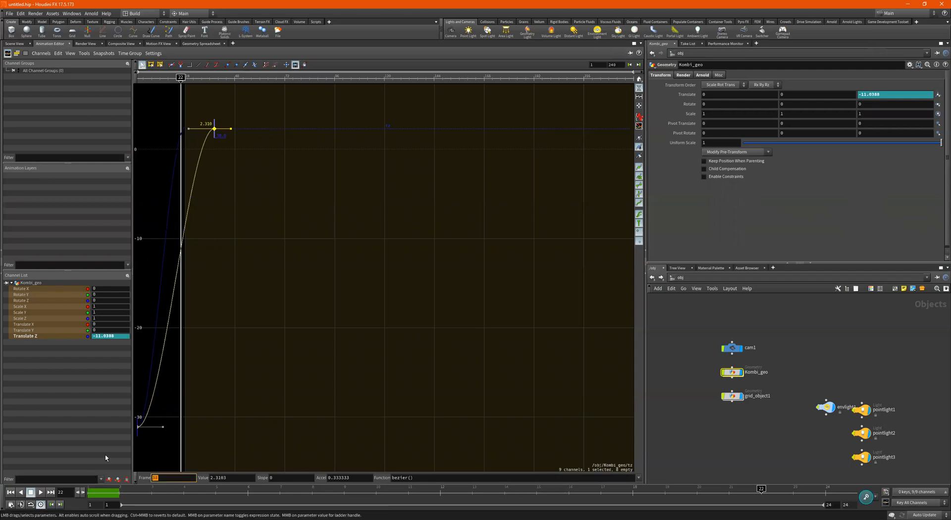
type("33")
key("Return")
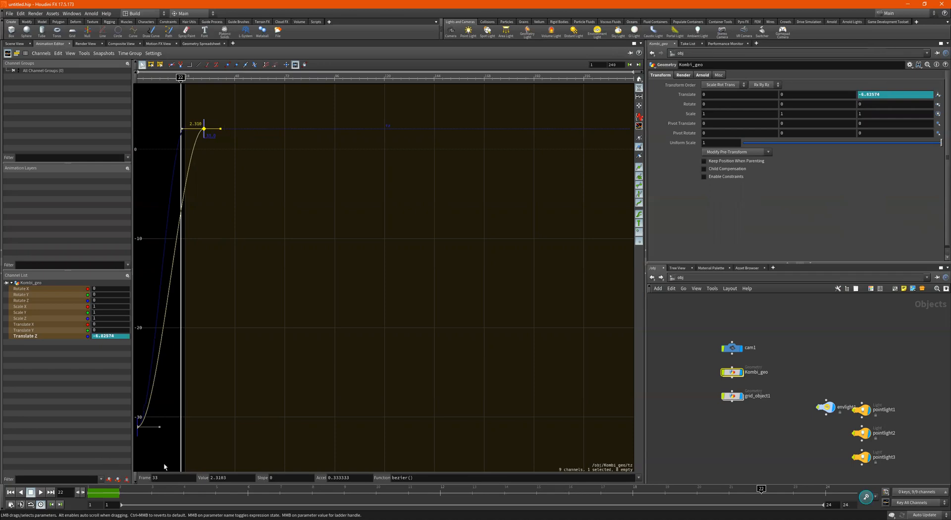
left_click(17, 44)
left_click(441, 490)
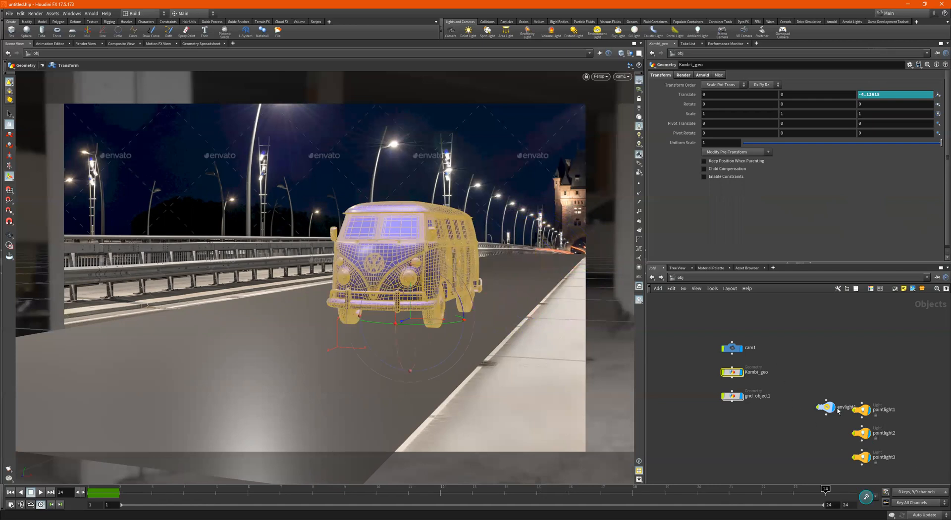
- Go to the /out network and set Valid Frame Range to Render Frame Range Only (Strict)
left_click(707, 278)
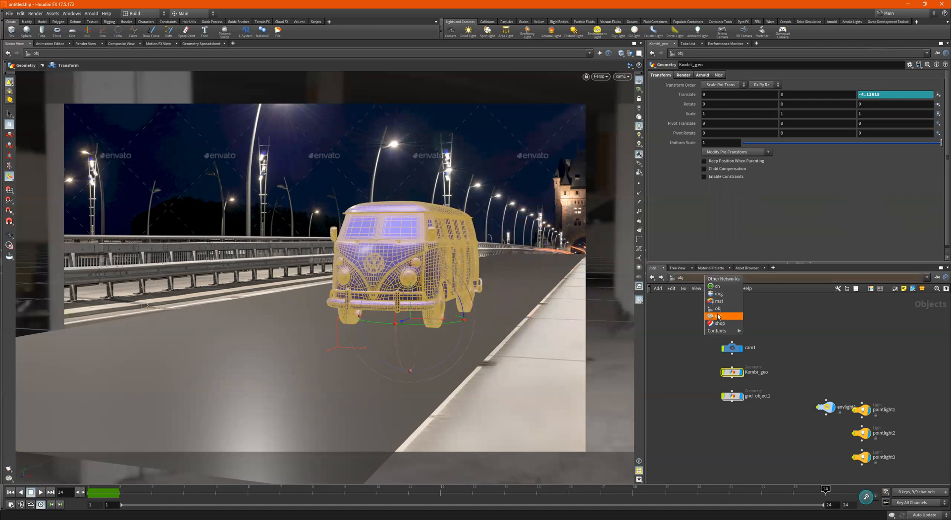
left_click(719, 315)
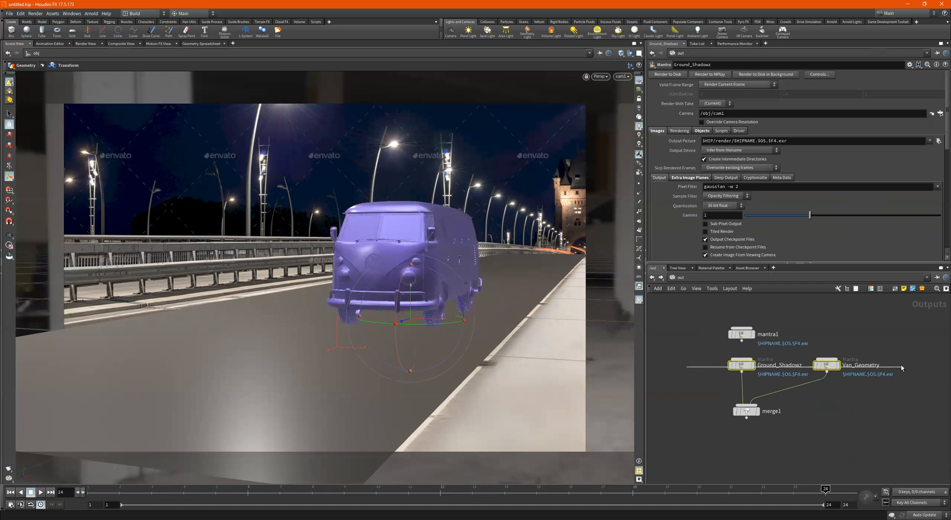
left_click(736, 84)
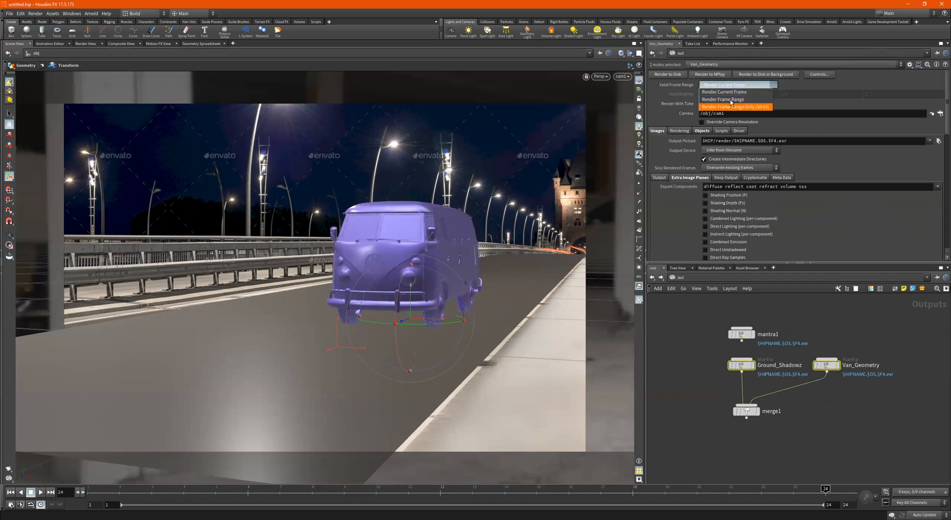
left_click(731, 106)
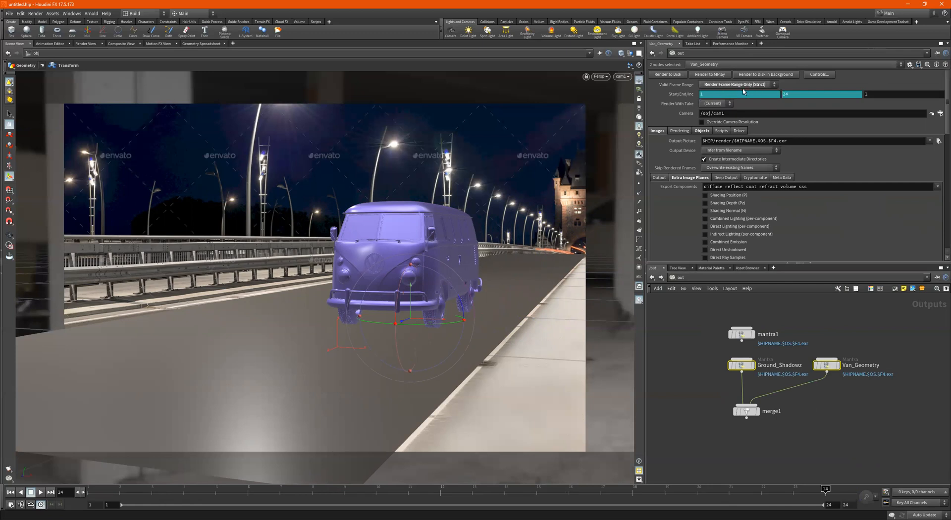
- Set the Start and End frames to 1 and 24, then select the Ground_Shadowz node
right_click(716, 96)
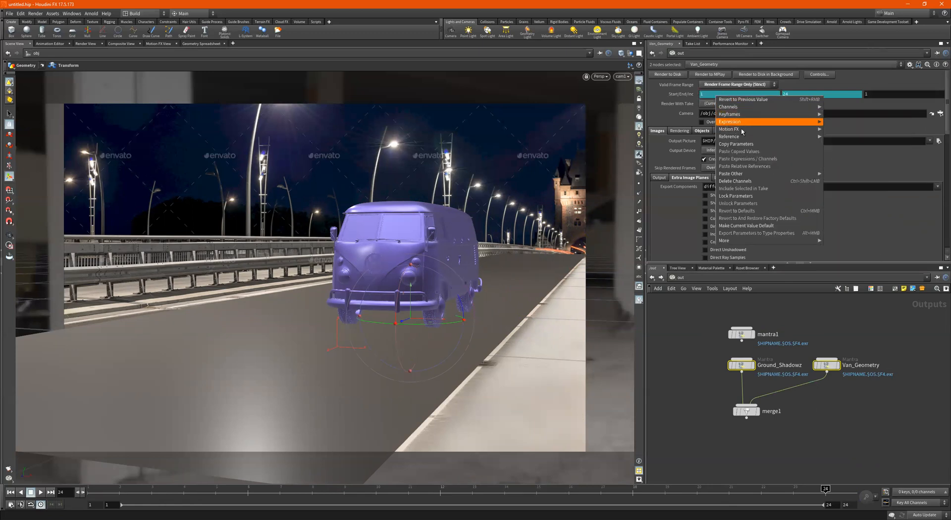
mouse_move(802, 122)
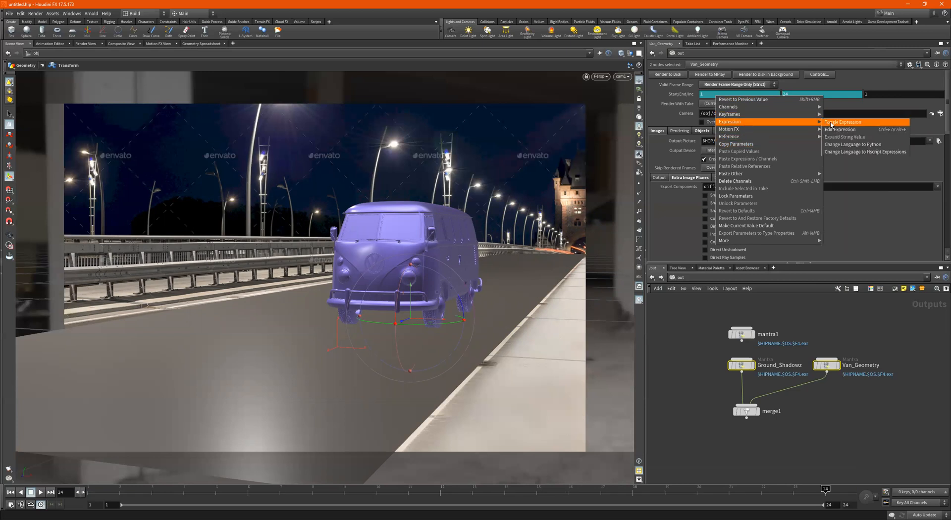
mouse_move(748, 117)
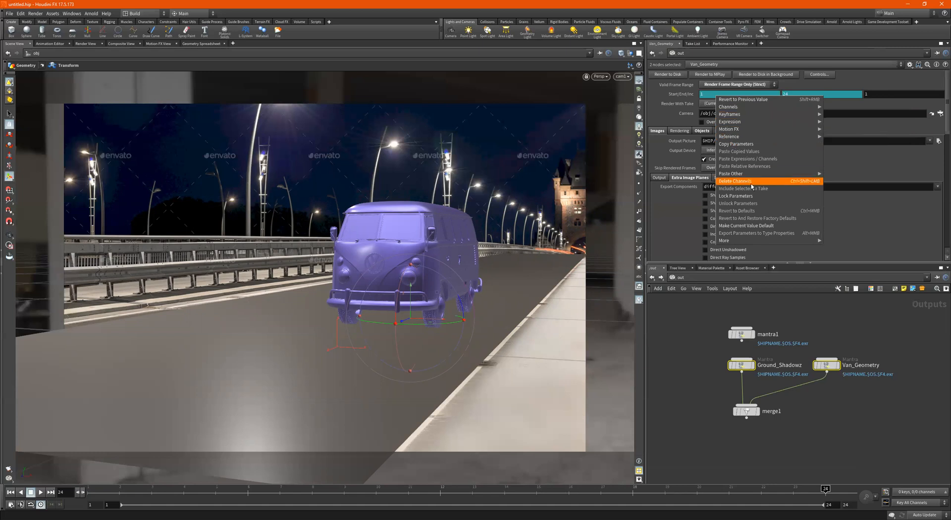
left_click(890, 216)
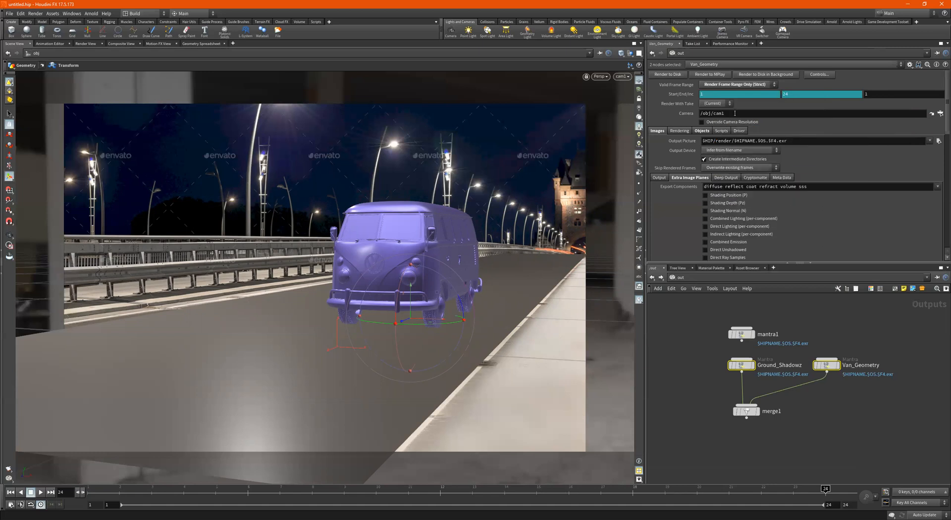
mouse_move(694, 96)
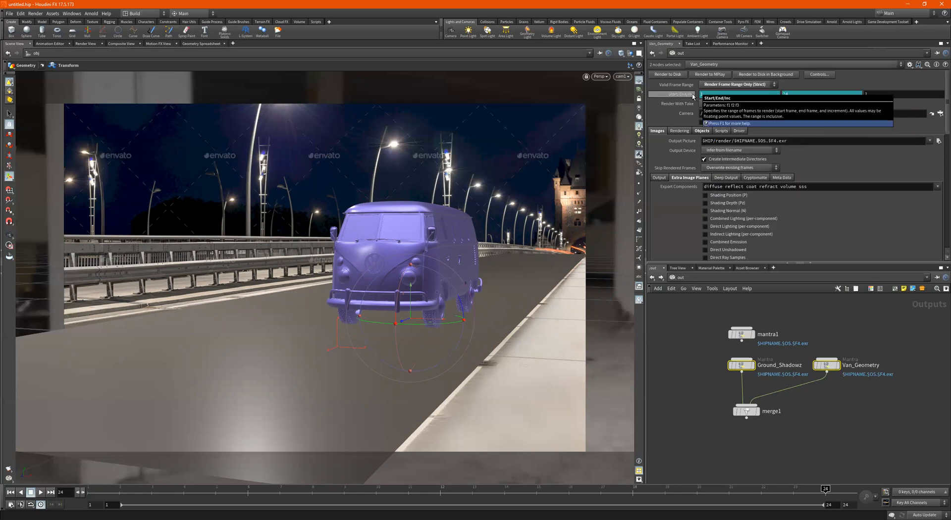
left_click(692, 97)
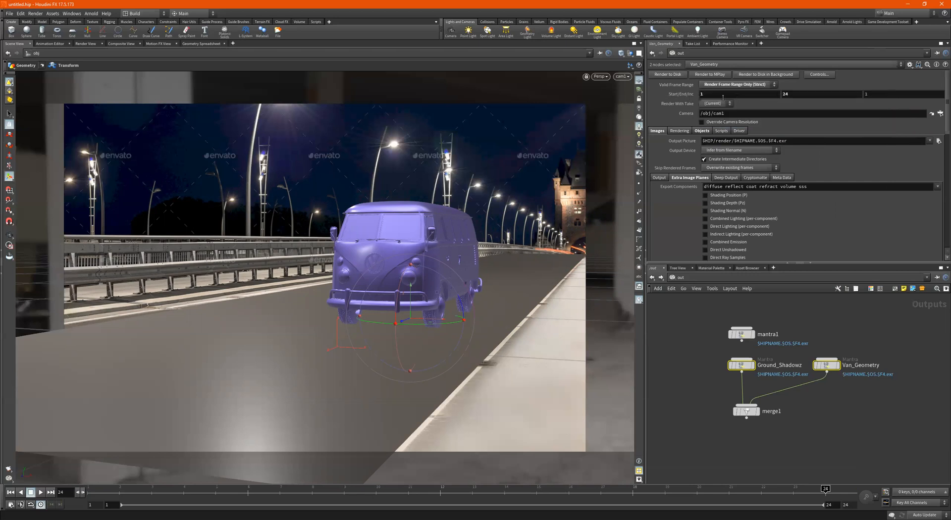
right_click(800, 95)
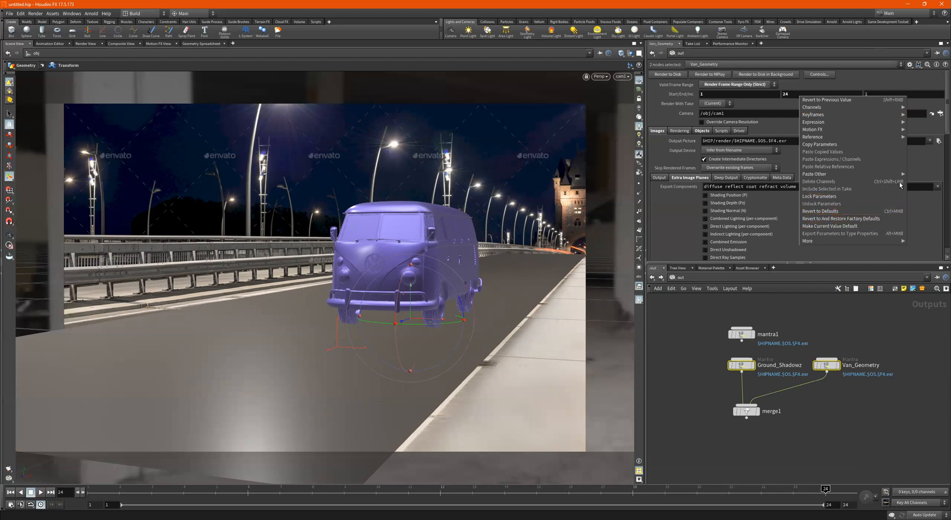
left_click(906, 162)
left_click_drag(792, 95, 766, 96)
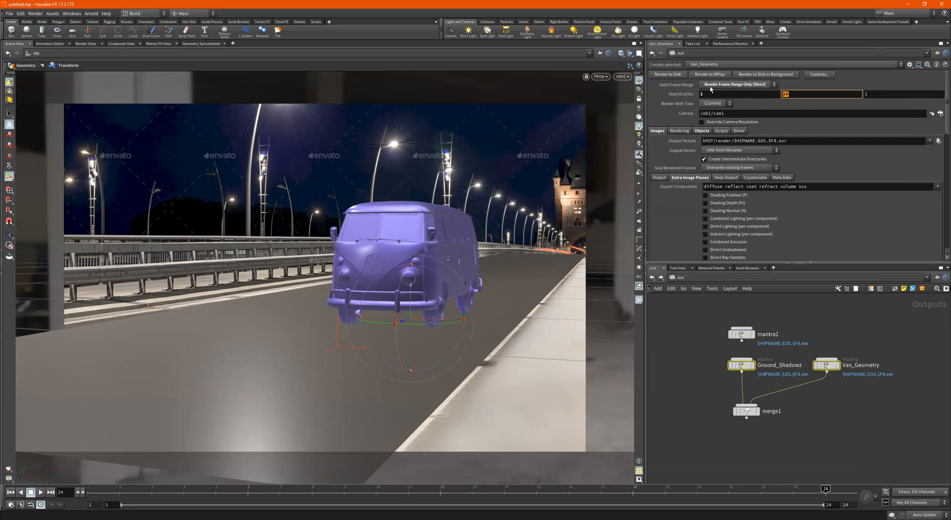
left_click_drag(695, 354, 761, 376)
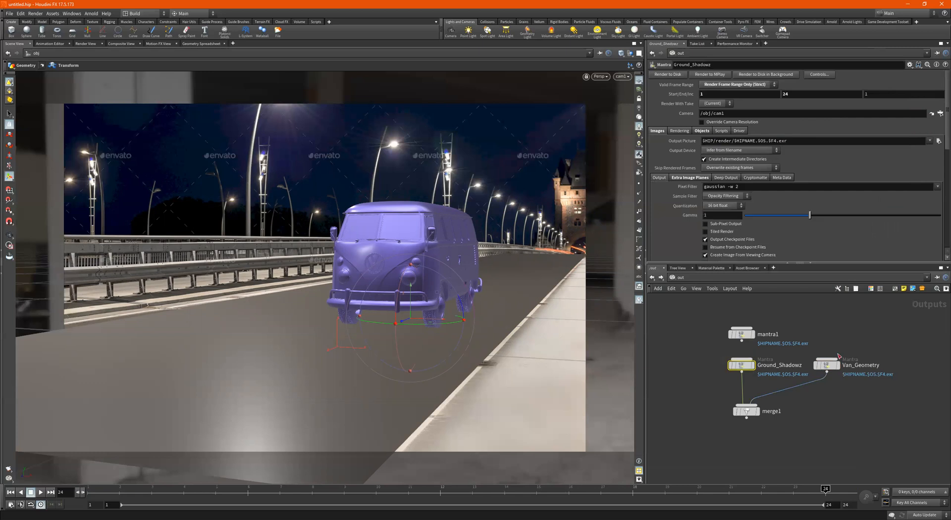
- Render merge1 so Van_Geometry and Ground_Shadowz output frames 1 to 24
left_click(827, 365)
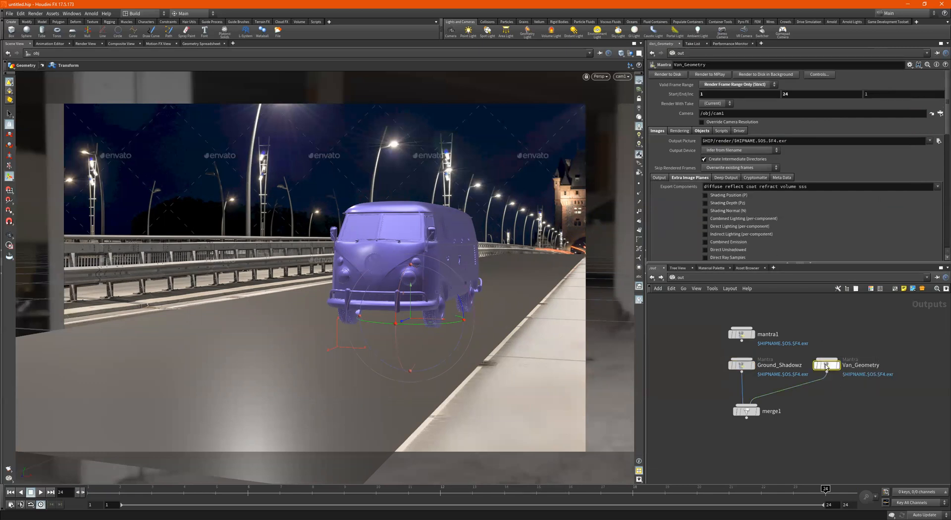
left_click(746, 411)
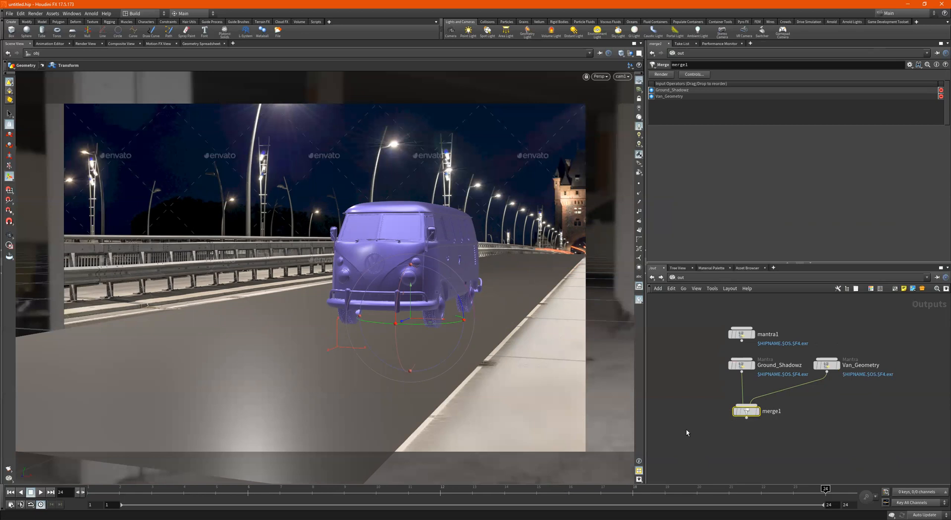
mouse_move(761, 414)
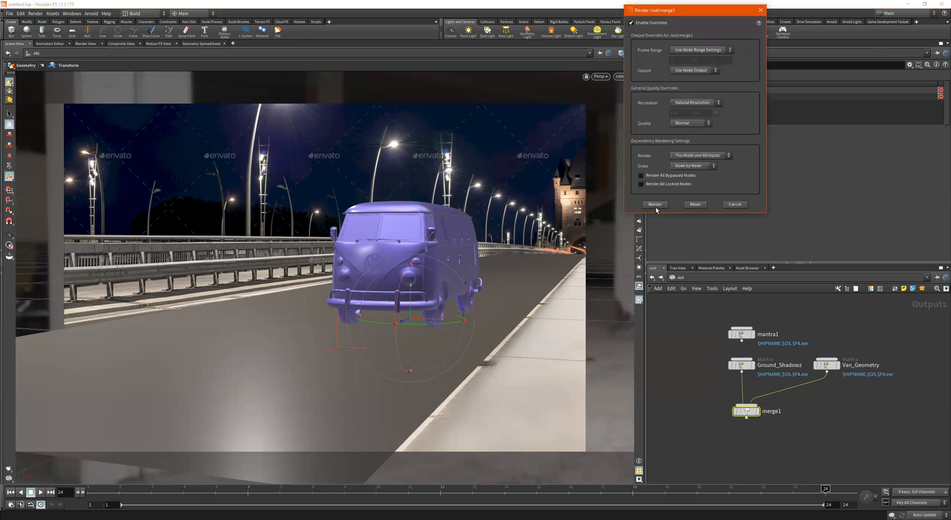
left_click(655, 206)
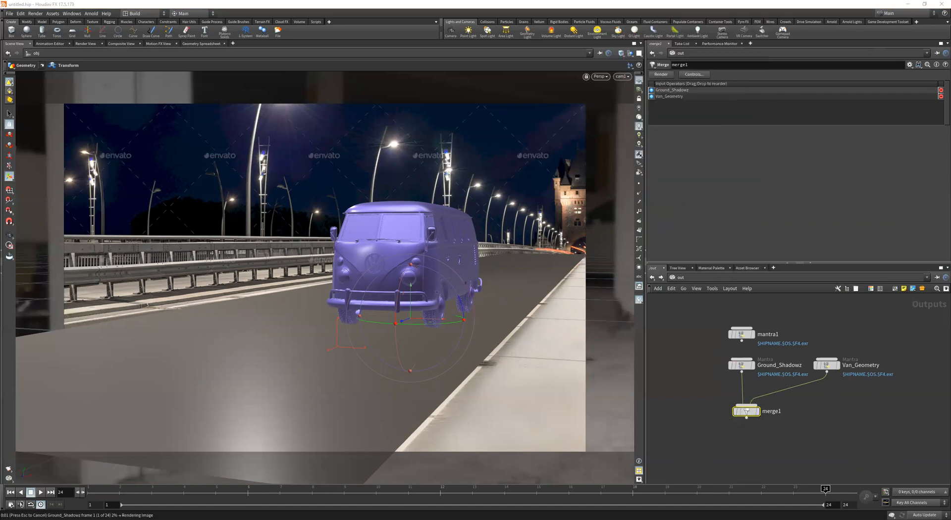